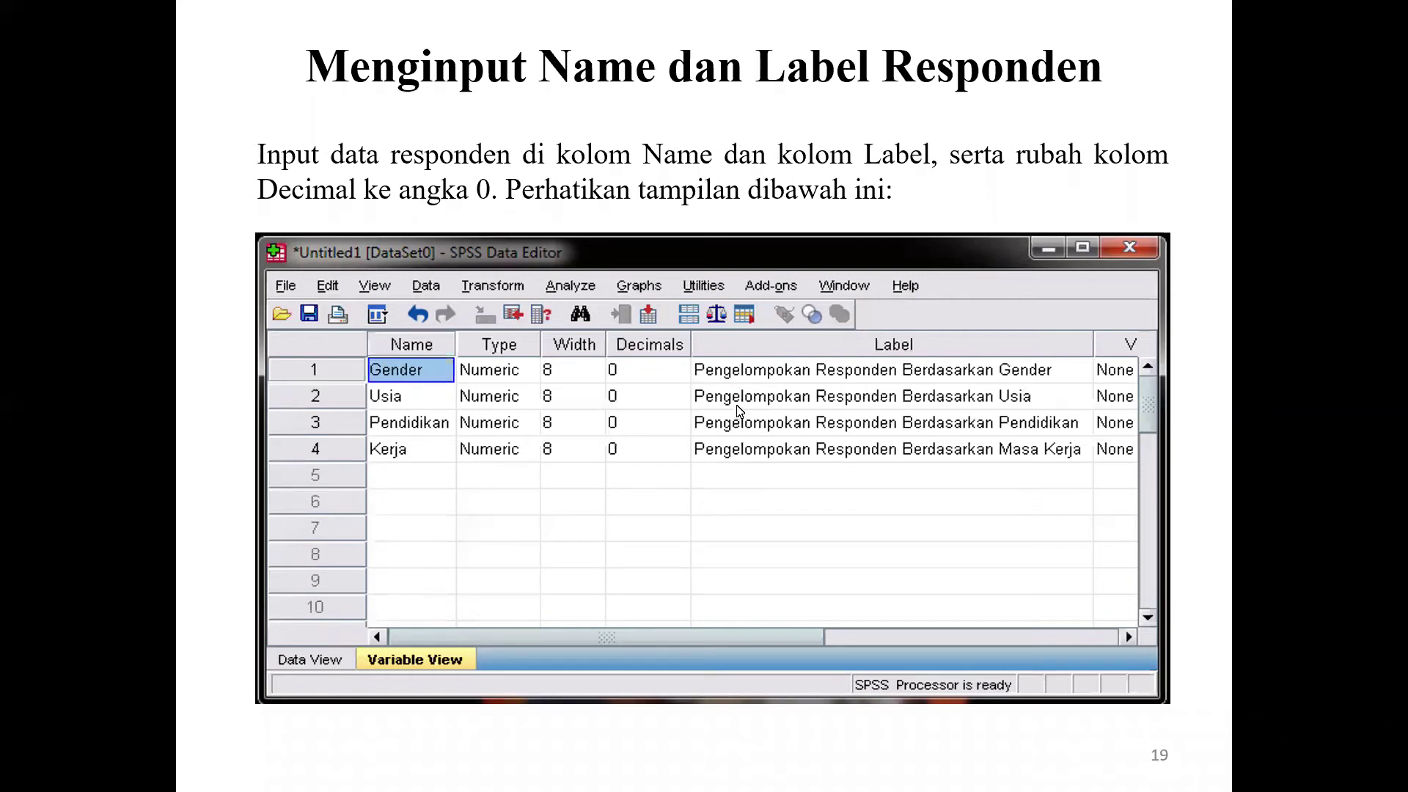
key(Right)
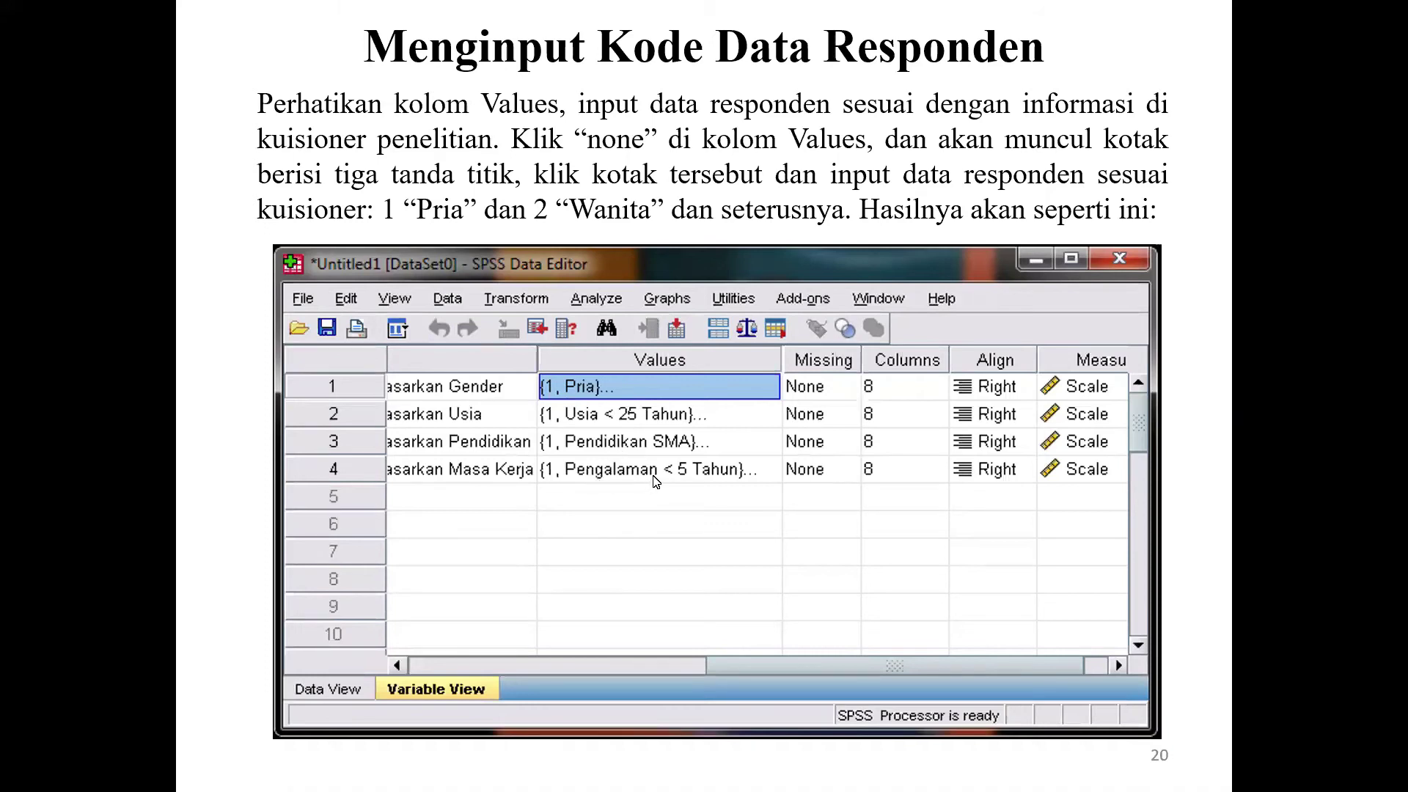
click(681, 452)
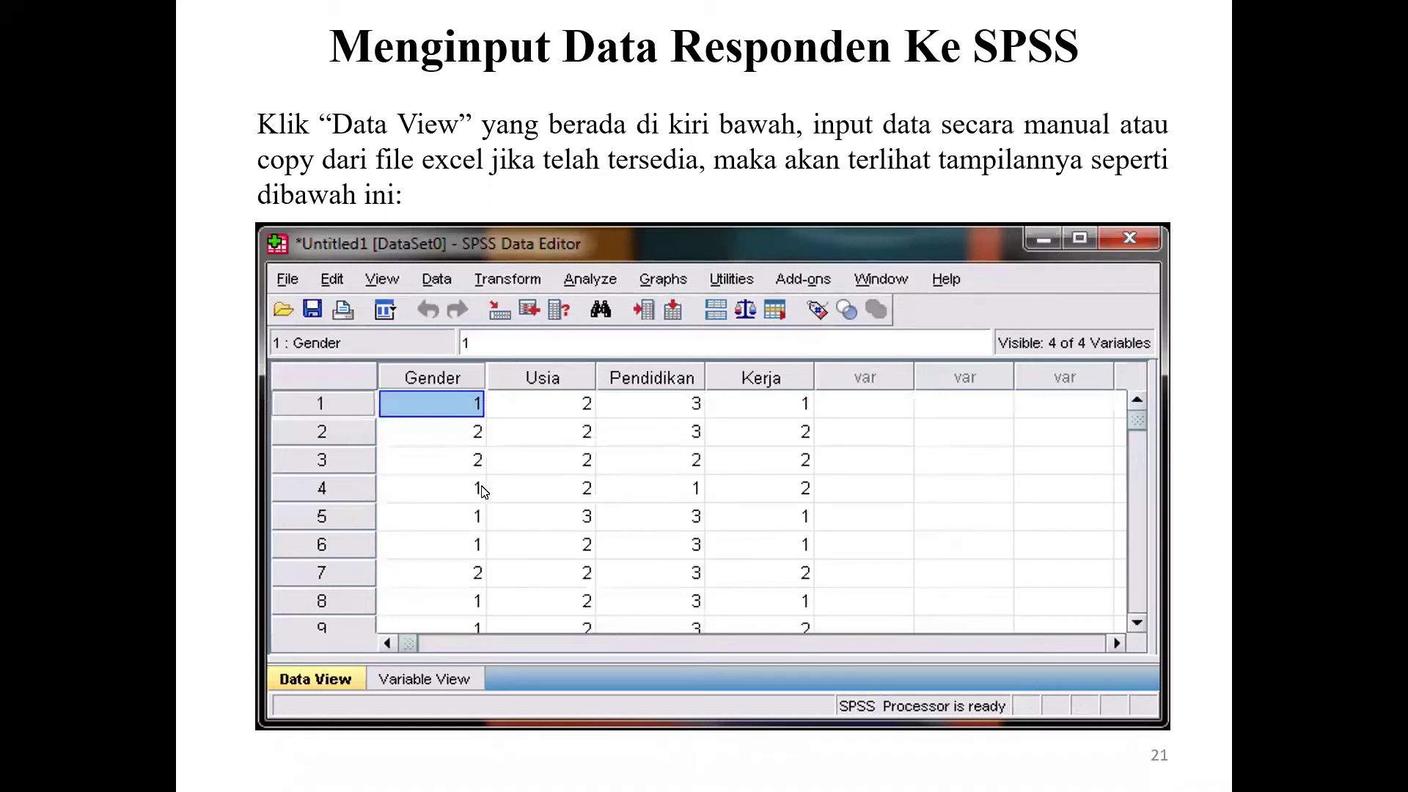
click(512, 452)
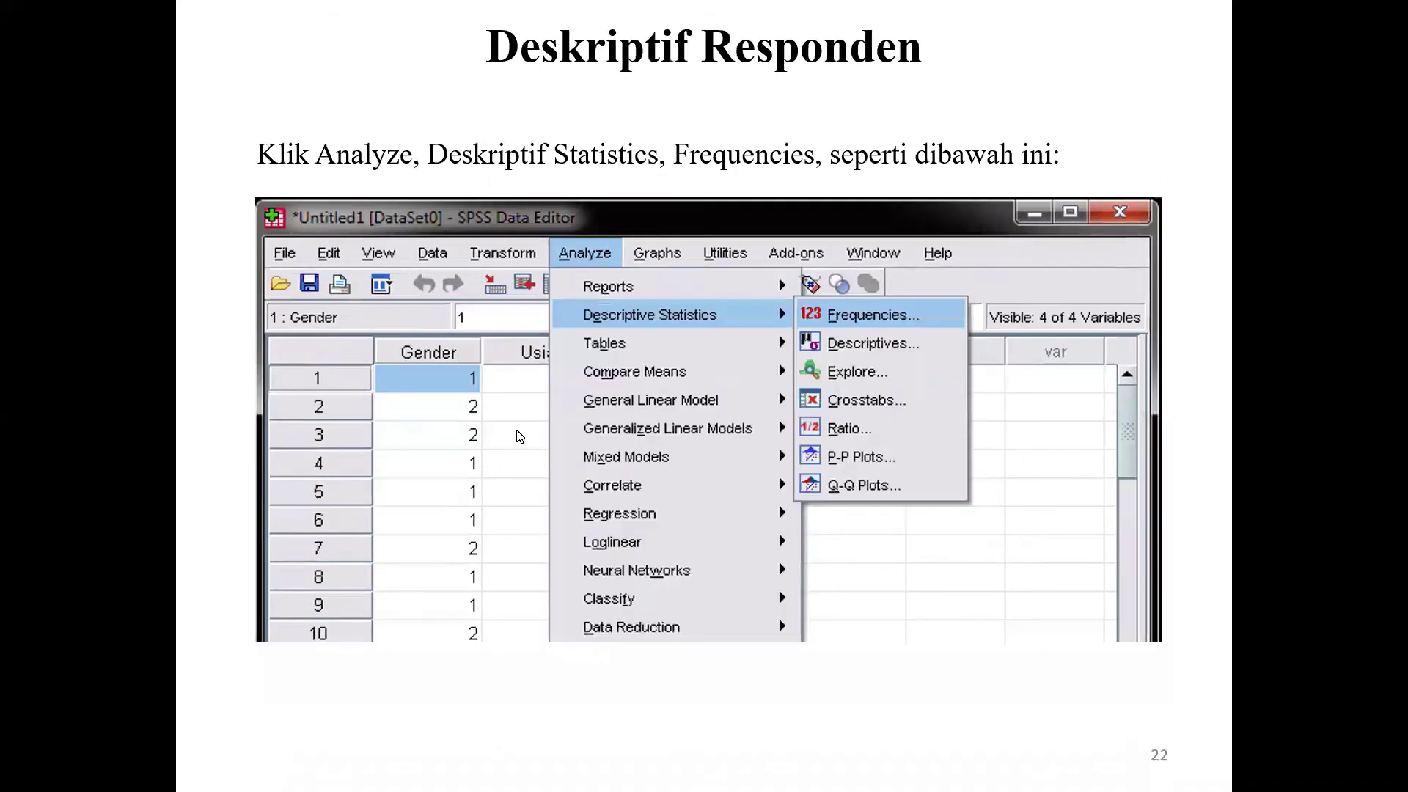
key(Left)
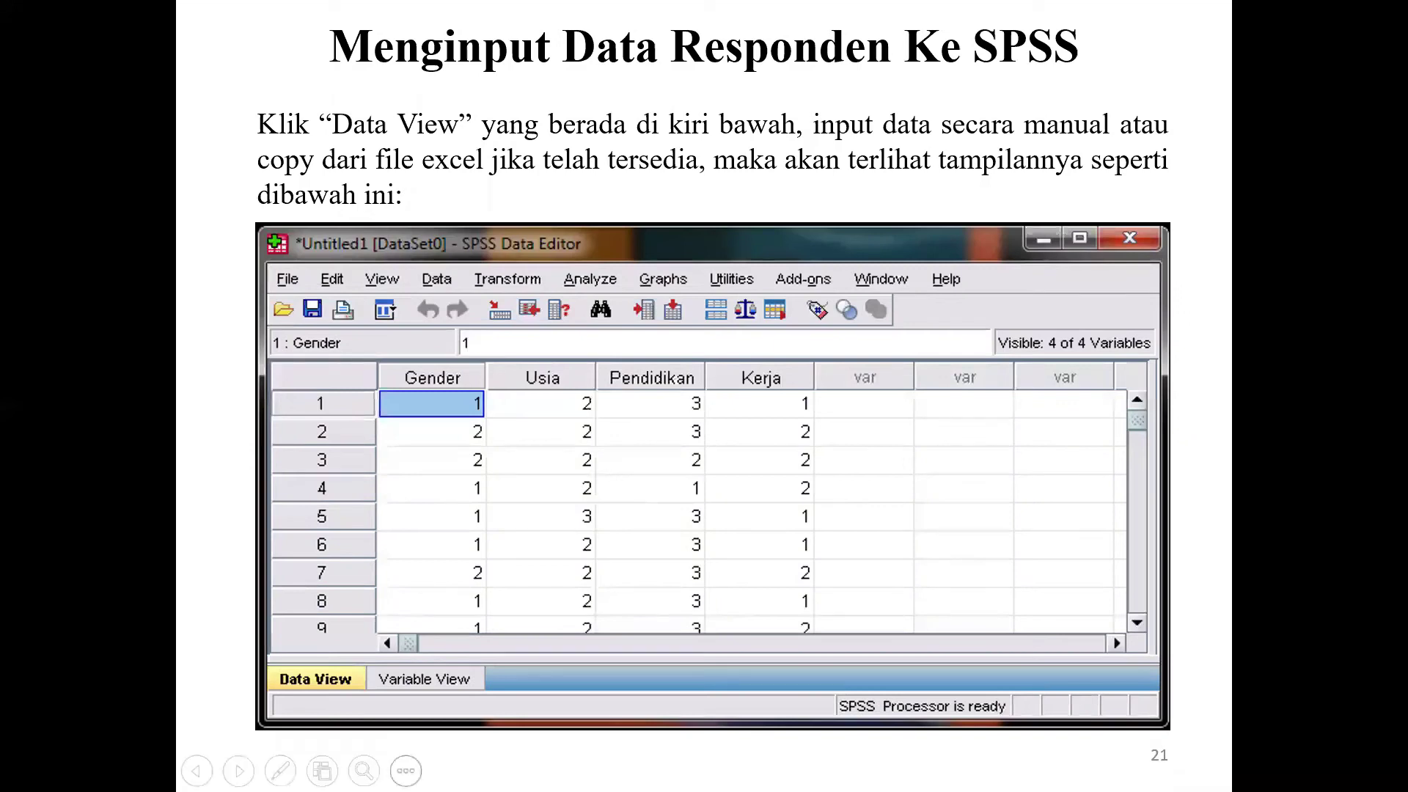
- Leave the slide show for SPSS Statistics and compare the empty dataset's Variable View with its Data View
click(406, 770)
click(412, 726)
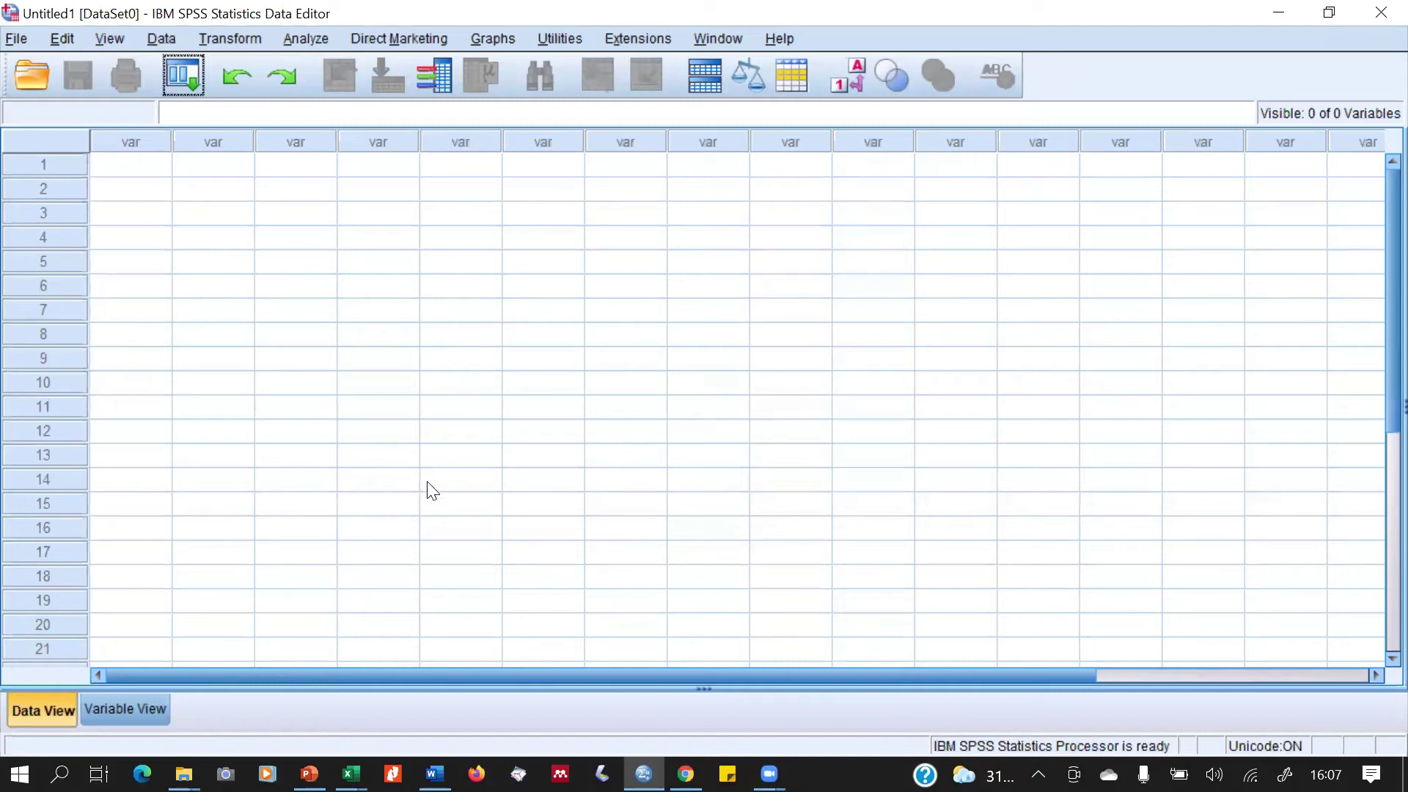
click(114, 710)
click(50, 715)
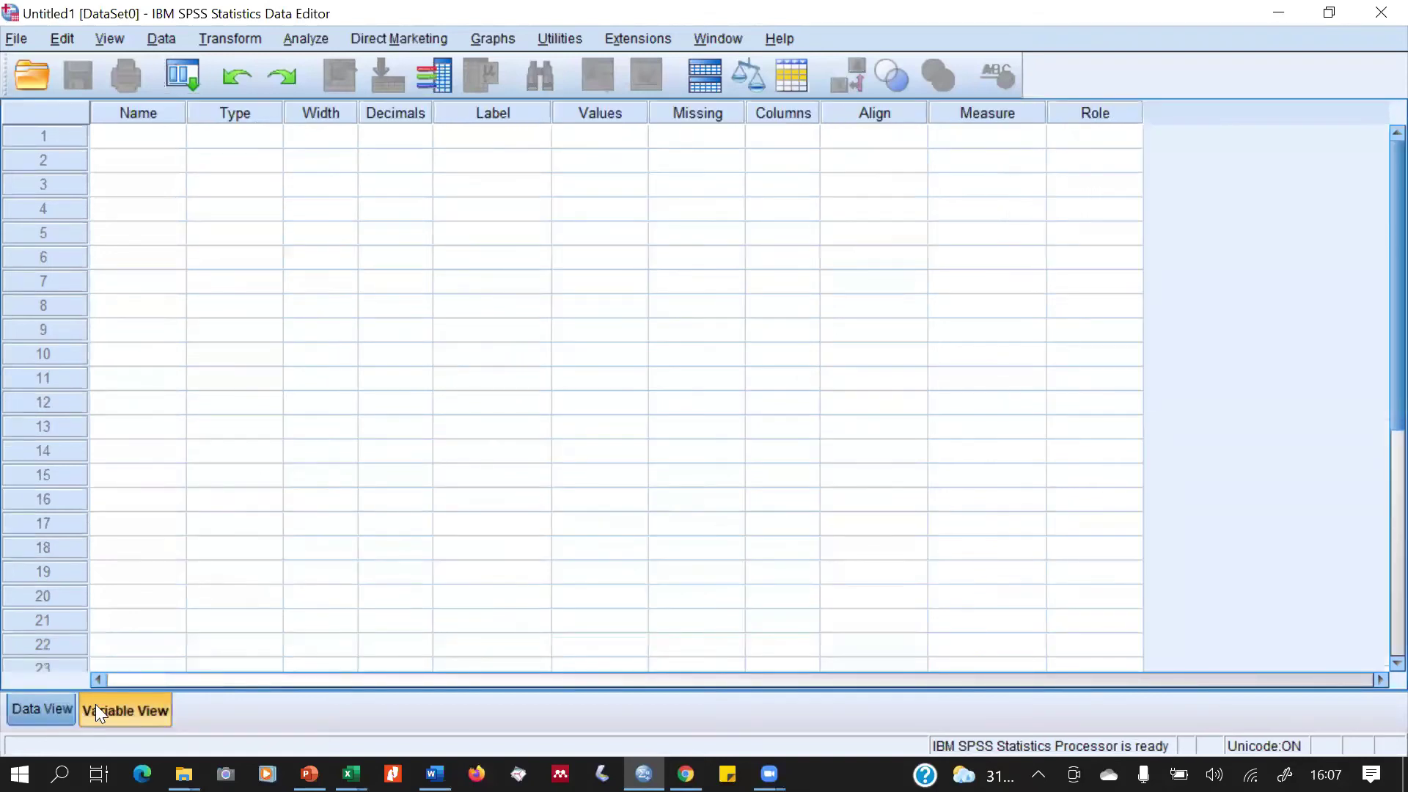
click(95, 704)
click(62, 704)
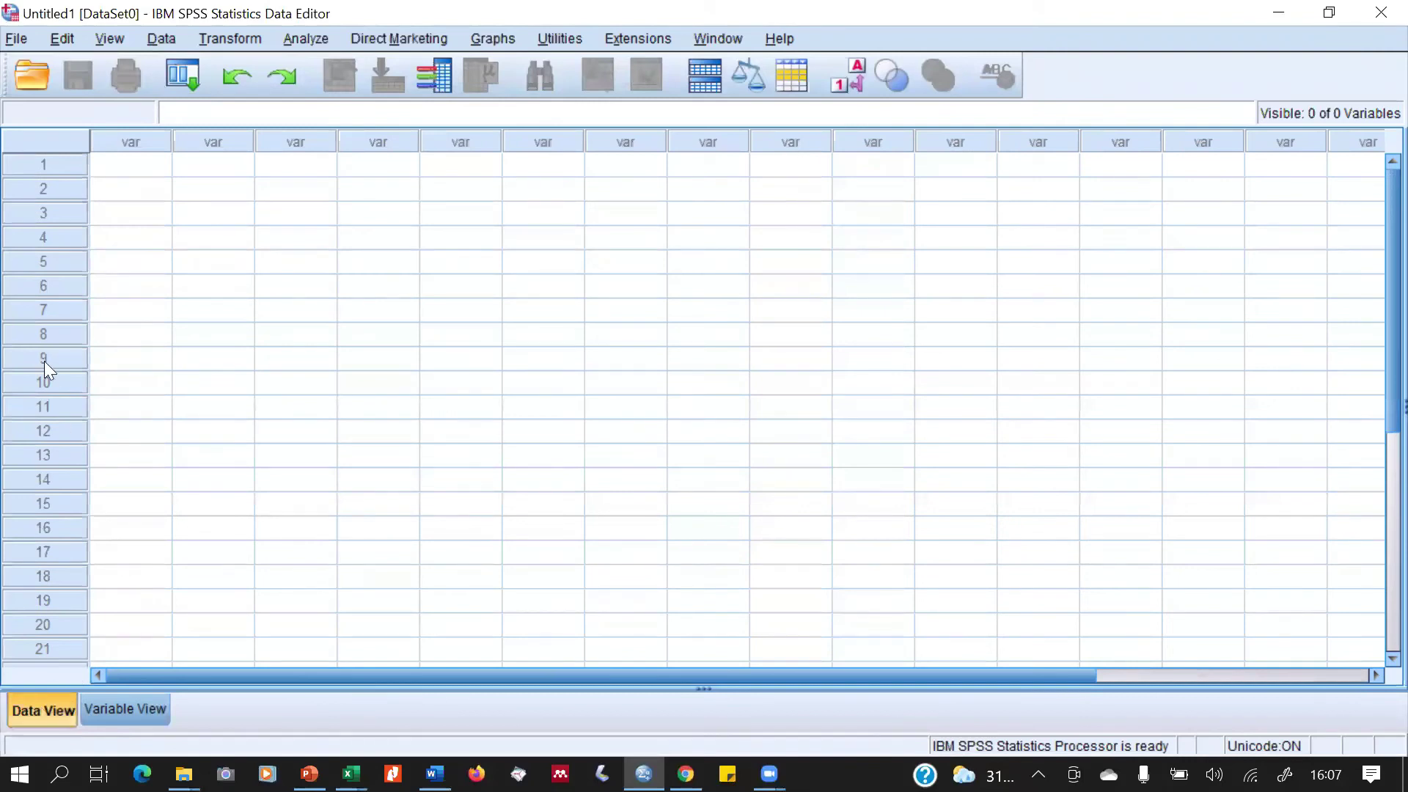
- Examine the case rows and variable columns of the empty data sheet by highlighting several of each
click(62, 155)
click(69, 189)
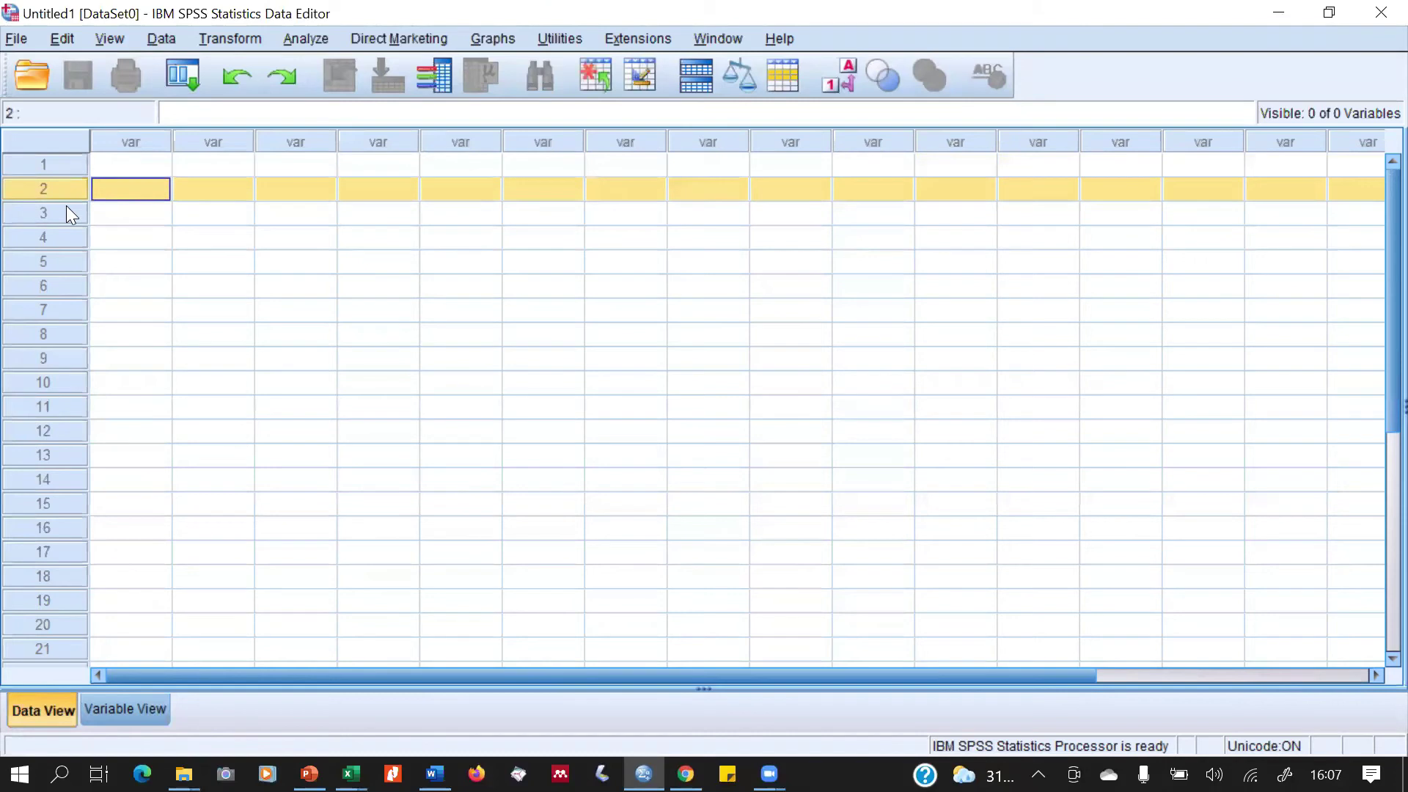
key(Down)
key(Down)
key(Down)
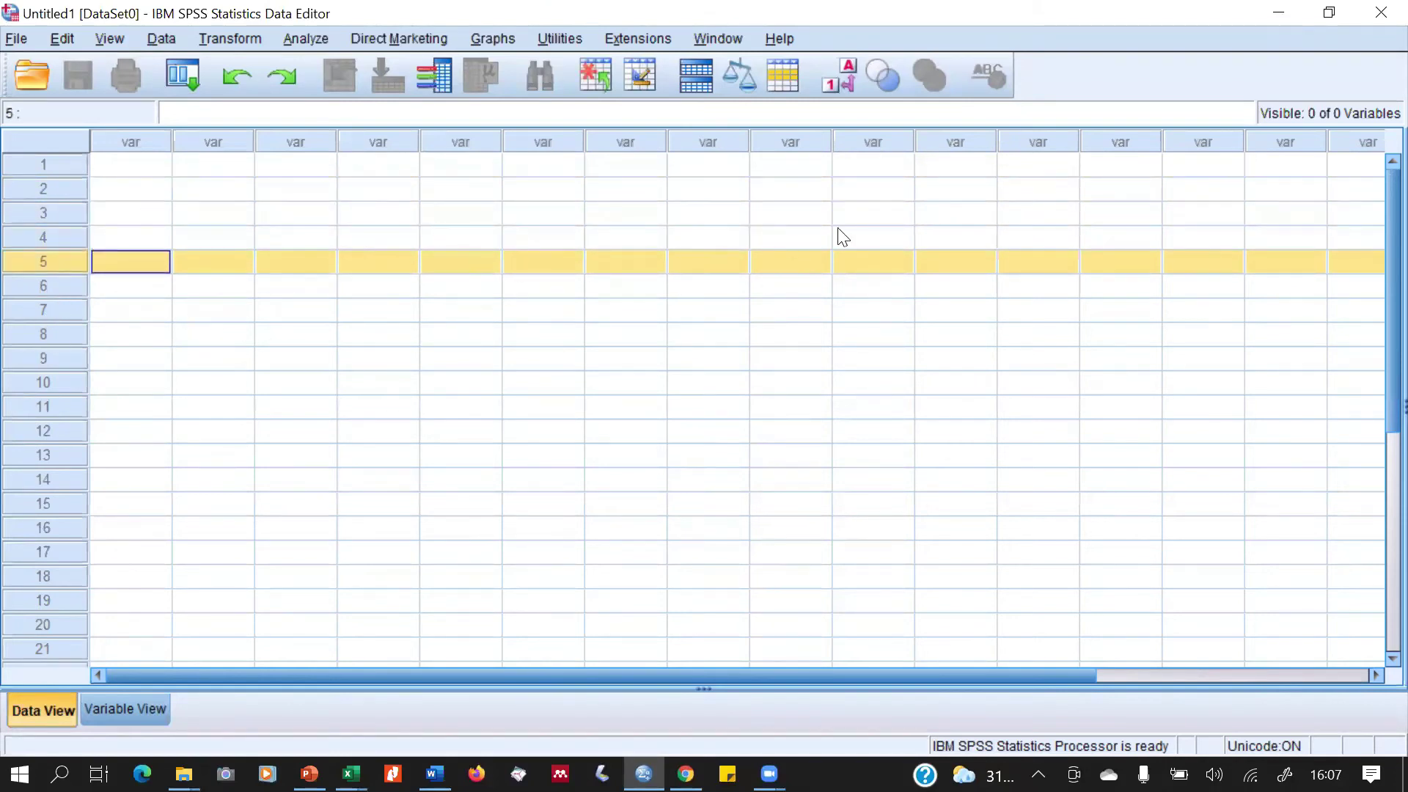
click(130, 141)
click(224, 143)
click(308, 142)
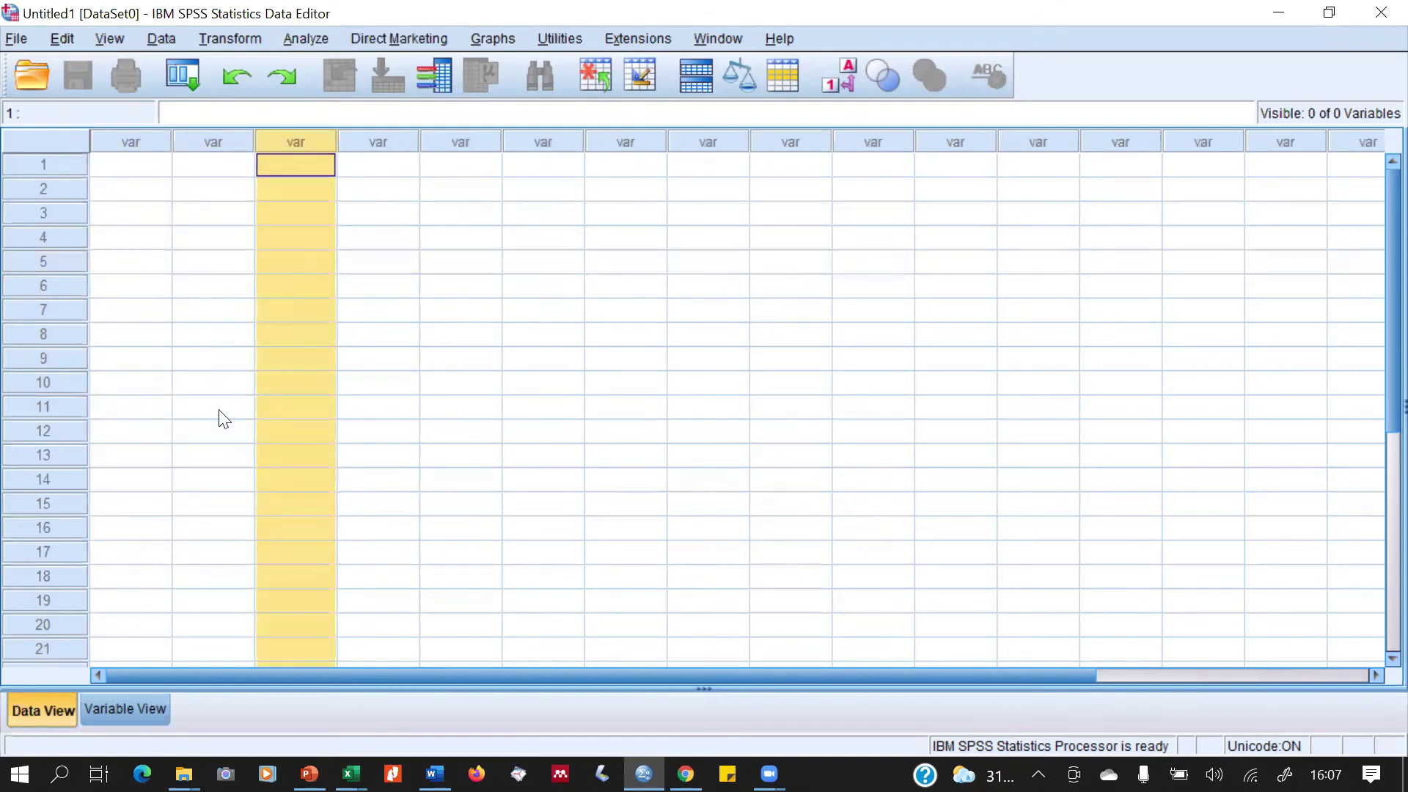
click(212, 310)
- Inspect the empty variable definition sheet and the Variable Type options for the first row, and return to the data sheet
click(138, 702)
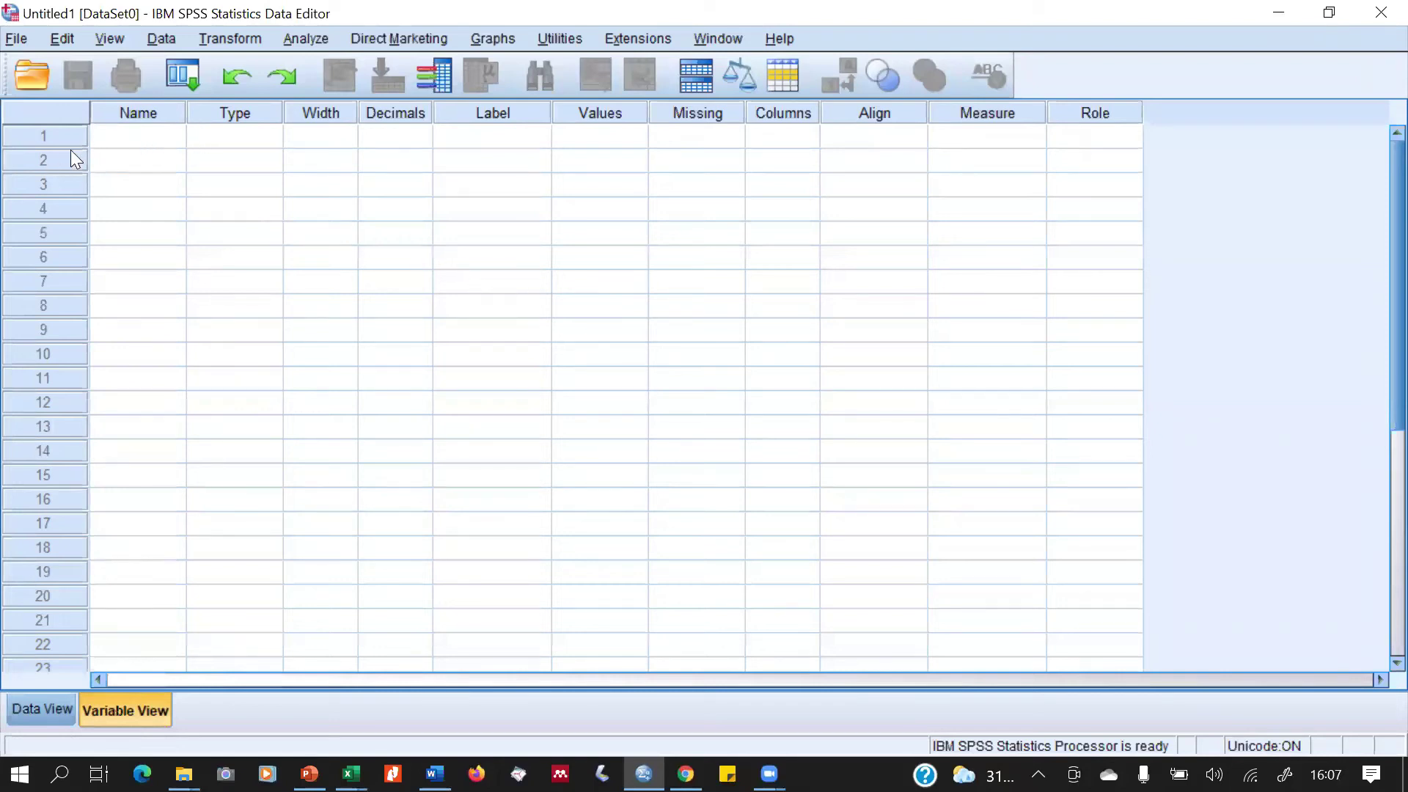
click(44, 709)
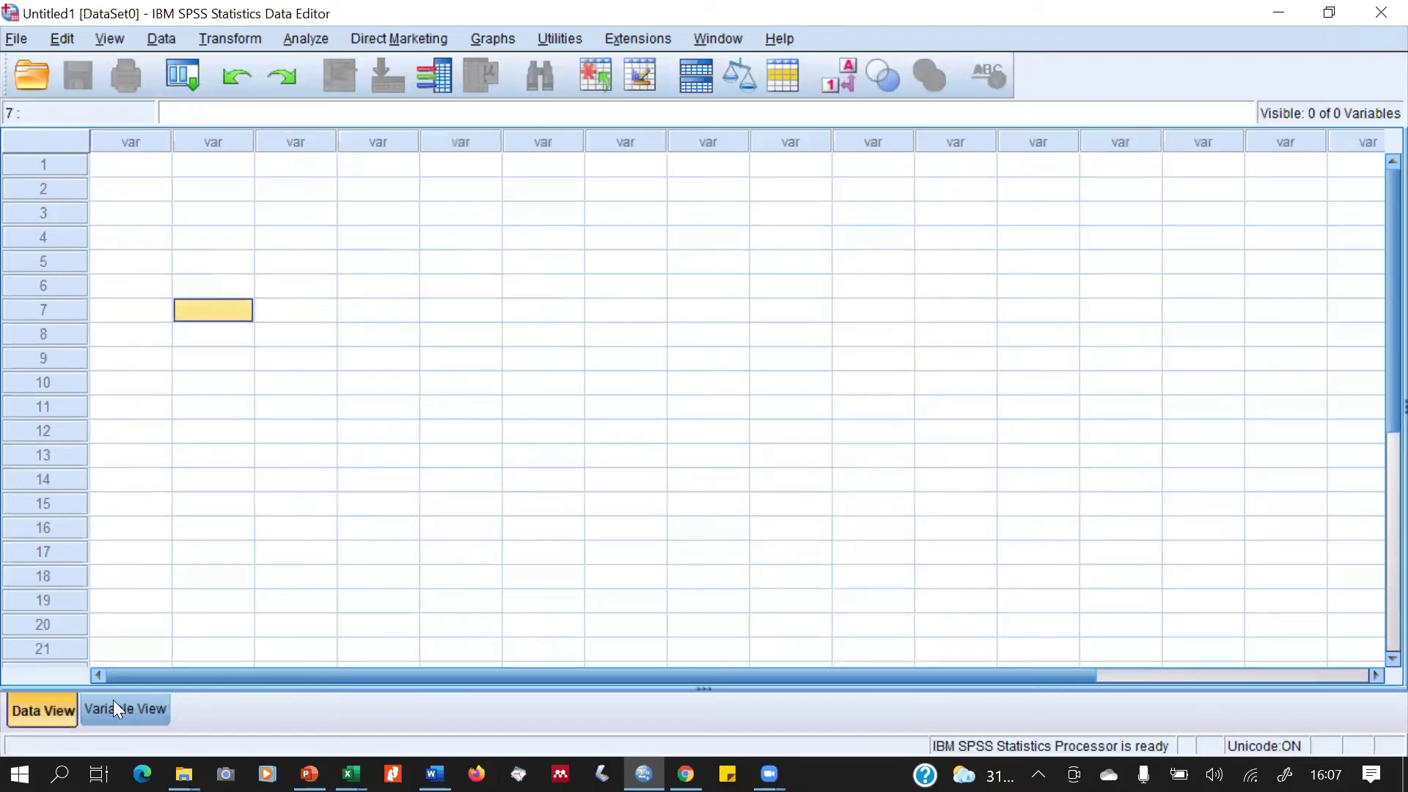
click(114, 706)
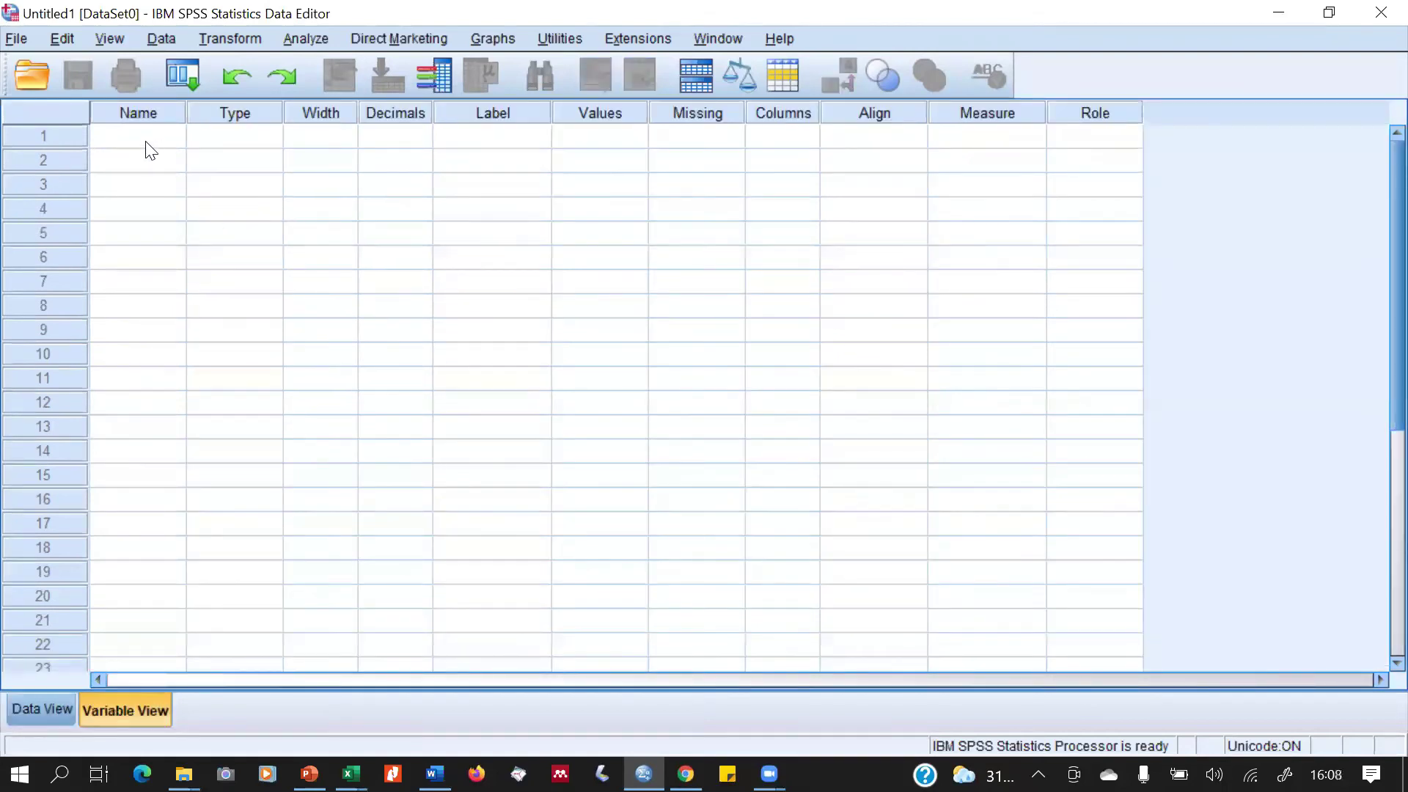
click(146, 142)
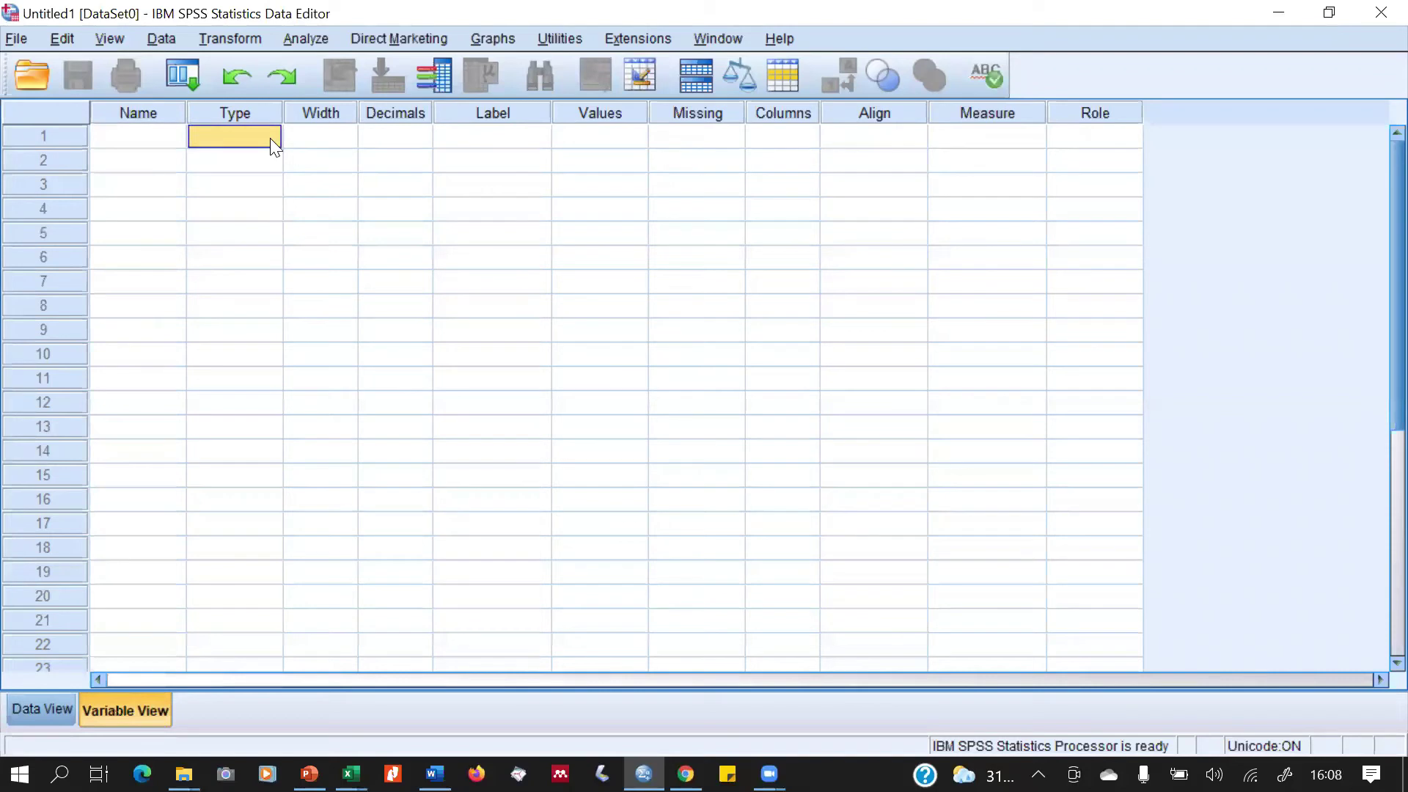
double_click(270, 137)
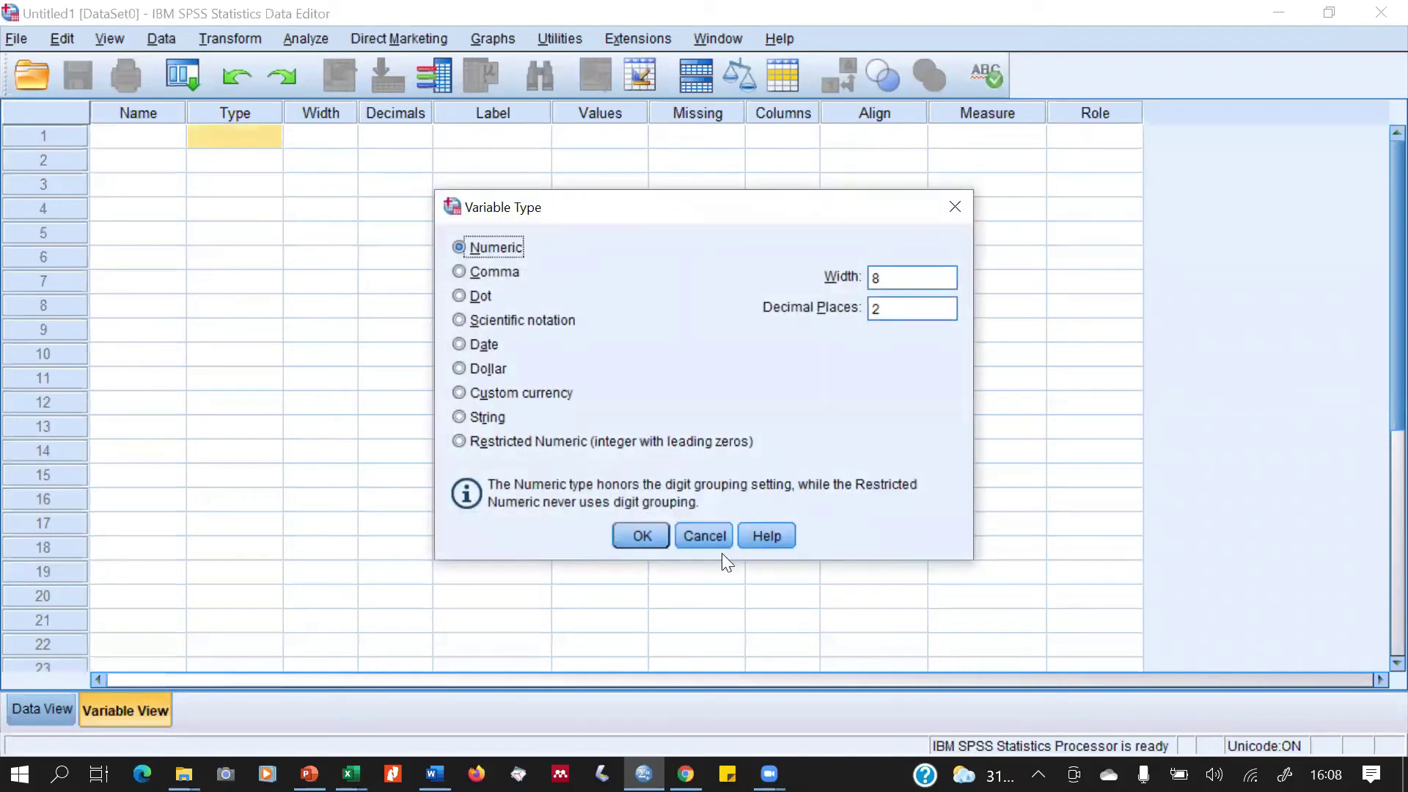
click(704, 535)
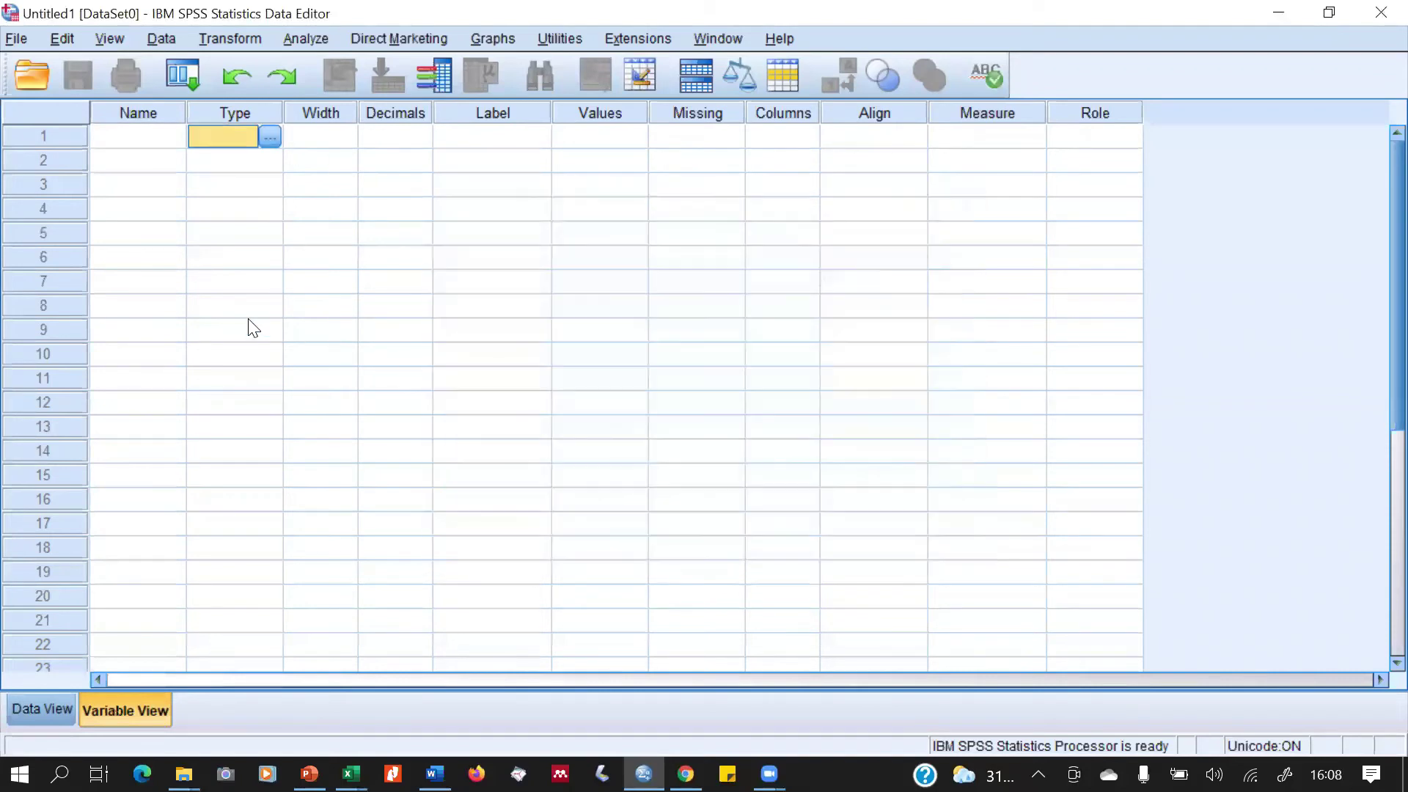
click(33, 710)
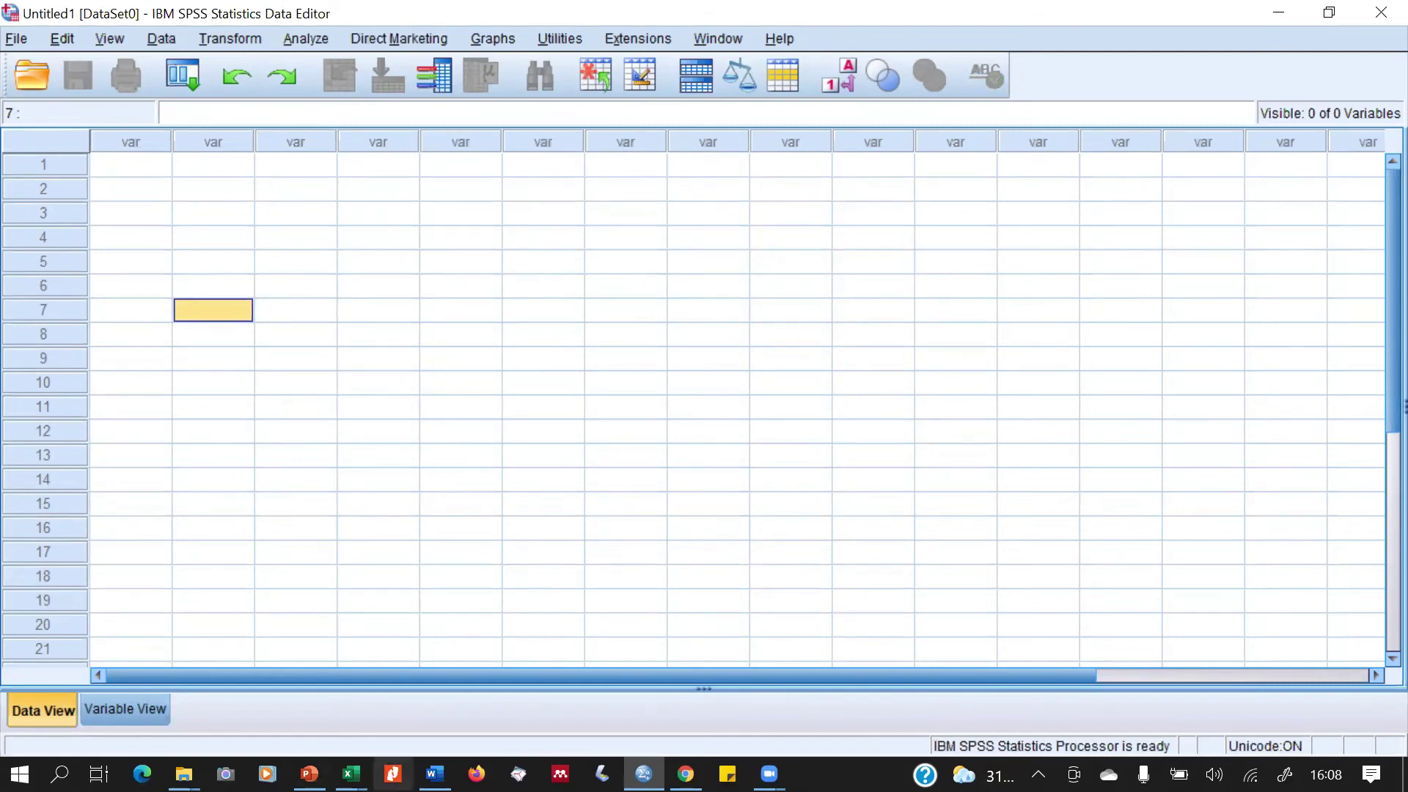
- Look at the X and Y data in the Regresi workbook in Excel and return to SPSS
click(350, 773)
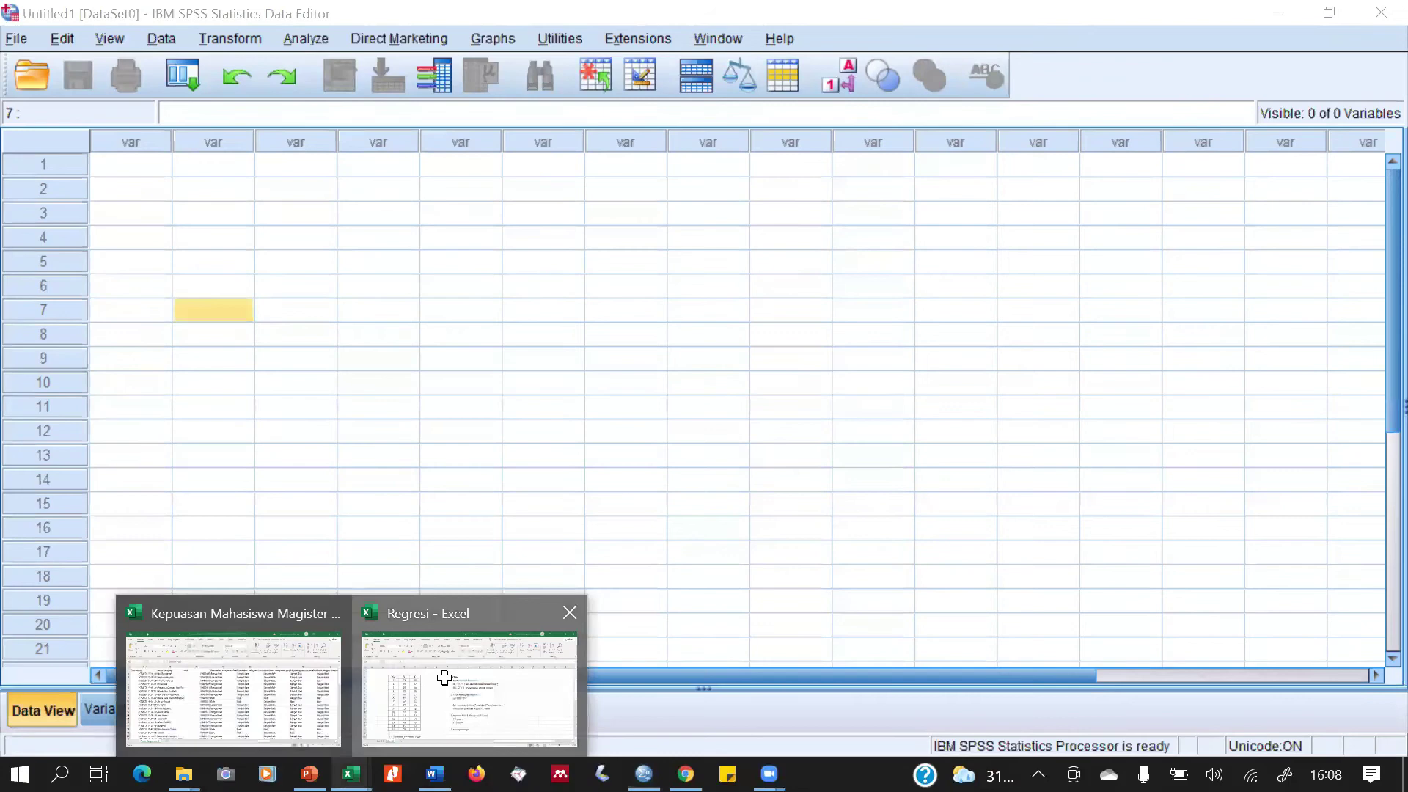
click(413, 618)
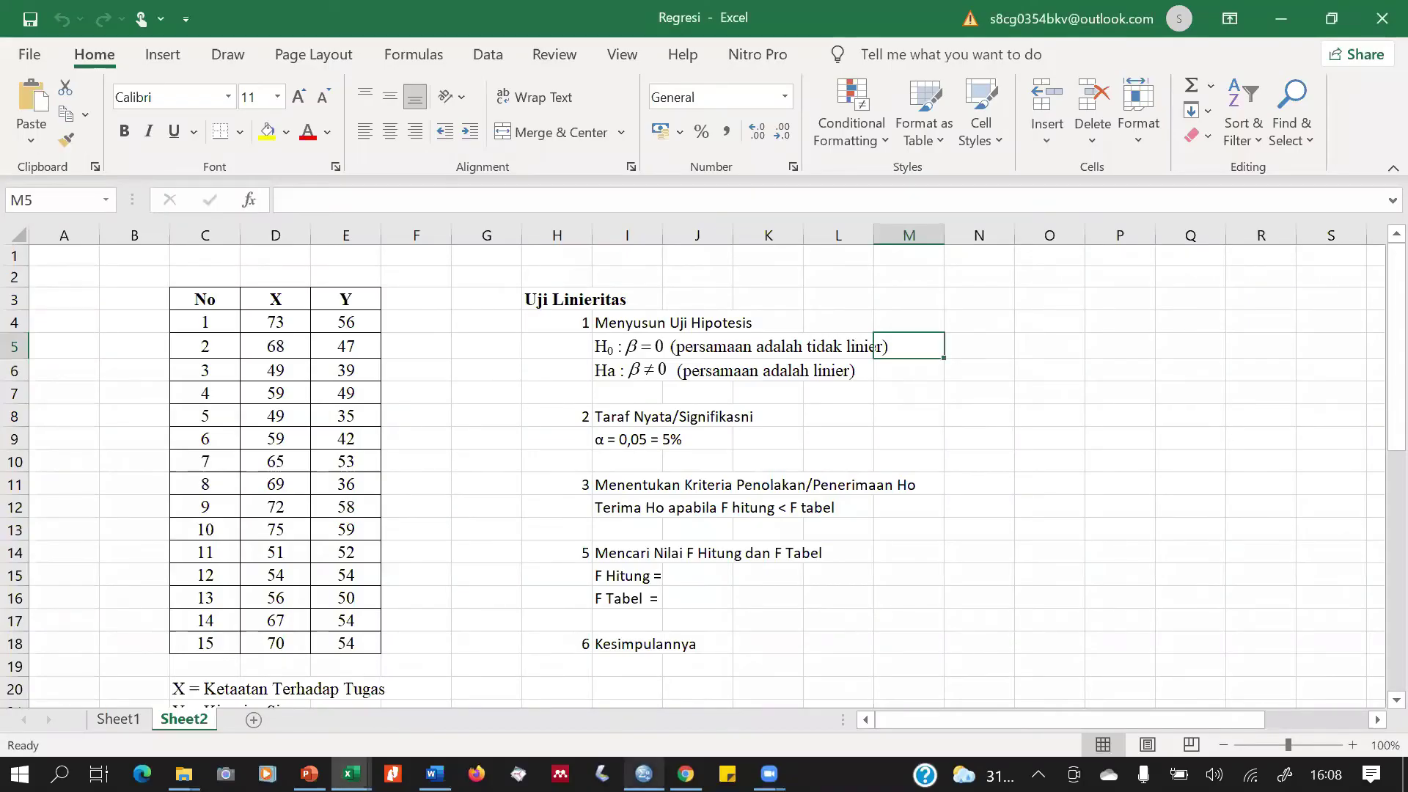
click(644, 774)
- Enter the value 2 in the first two rows of the first data column
click(136, 196)
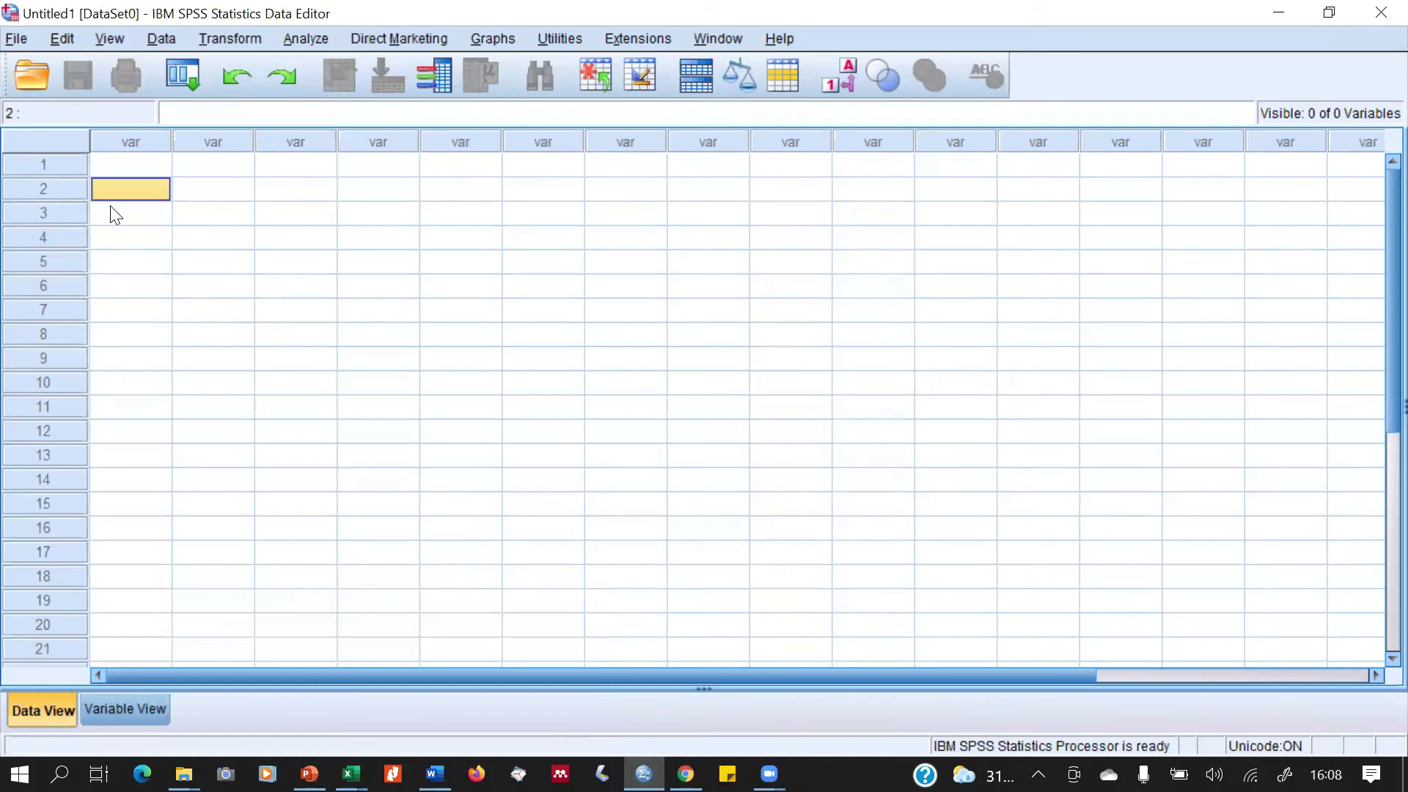
text(2)
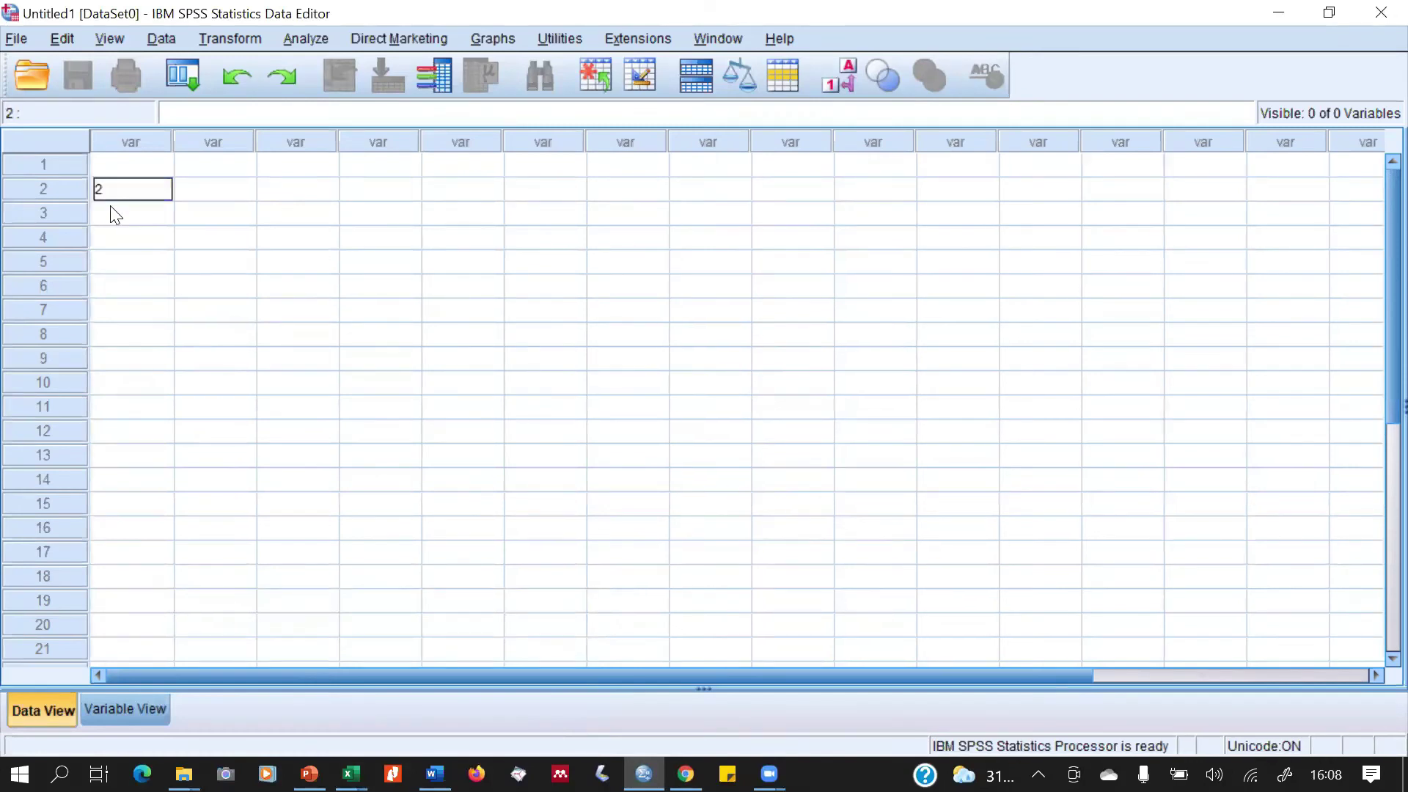
key(Return)
key(Up)
key(Up)
text(2)
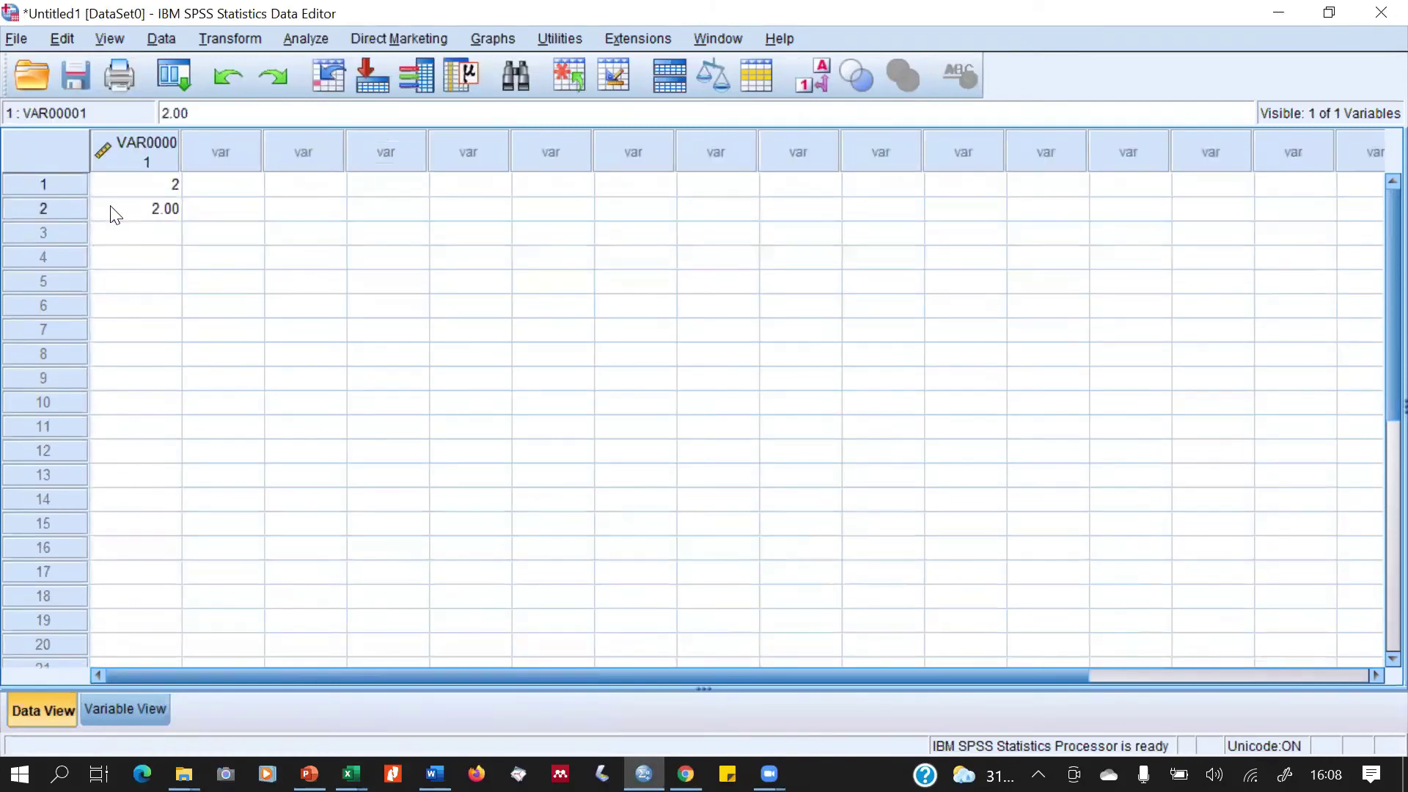
key(Return)
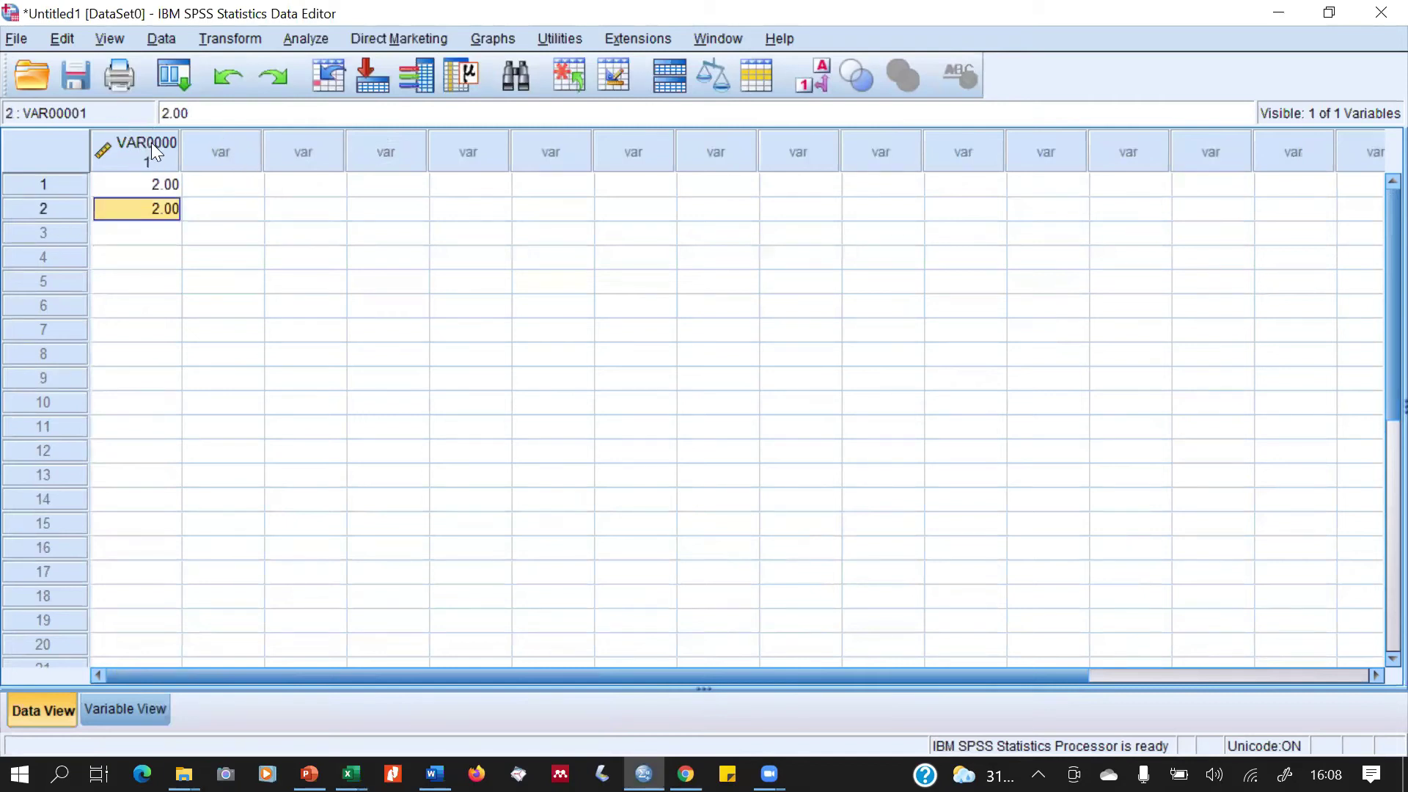
- Delete the test values from the first two rows of the first variable
click(171, 189)
shift+click(172, 206)
key(Delete)
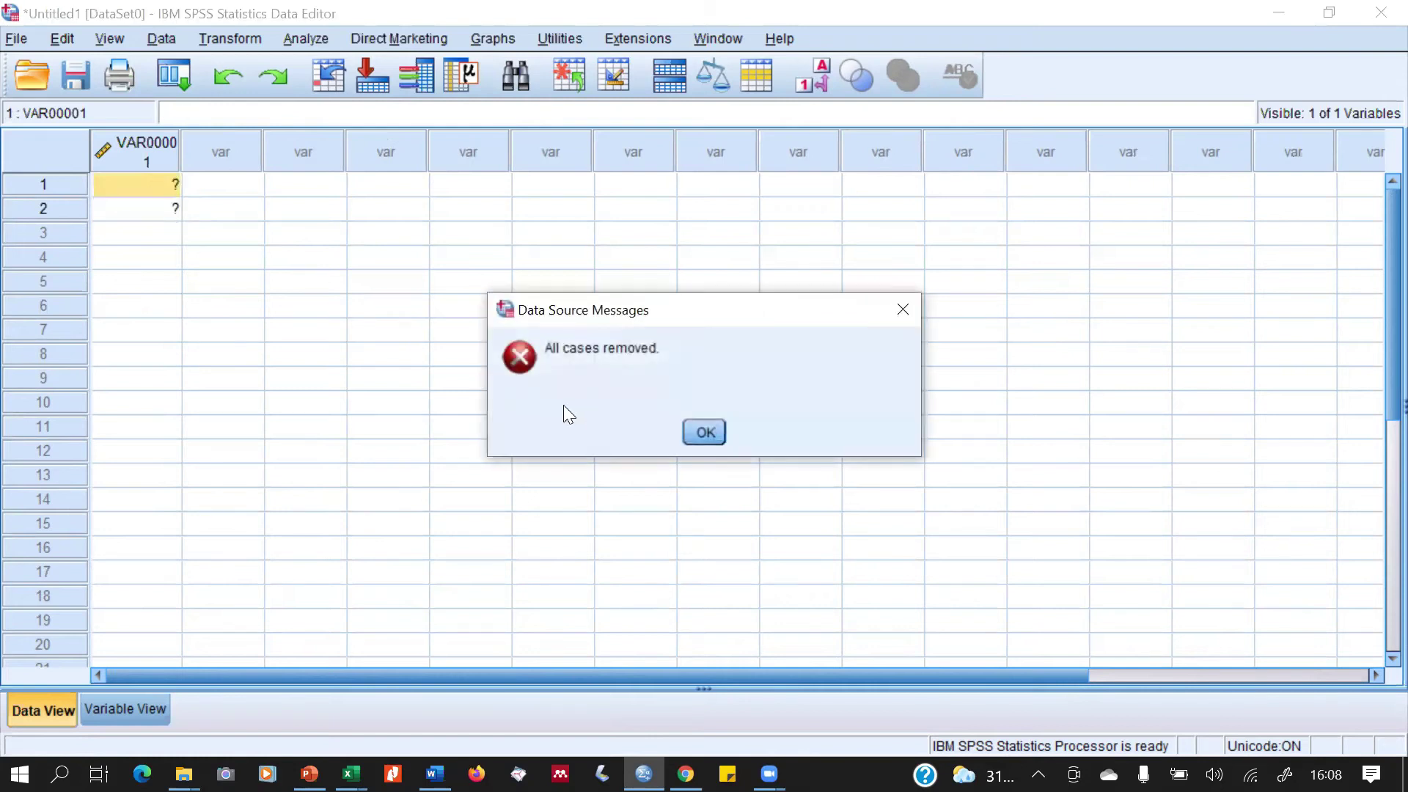
click(704, 432)
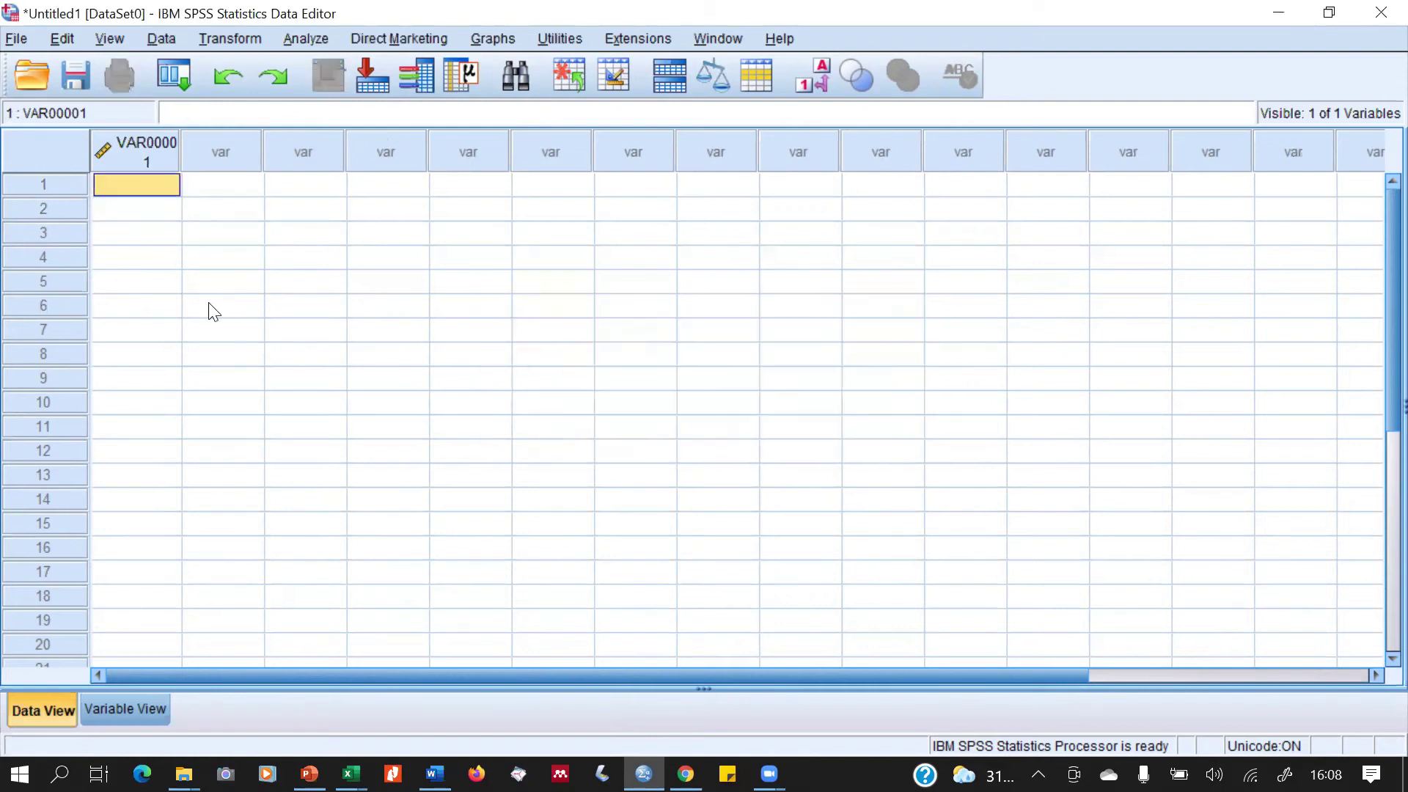
- Review the file formats available for data import, such as Excel, without importing anything
click(17, 41)
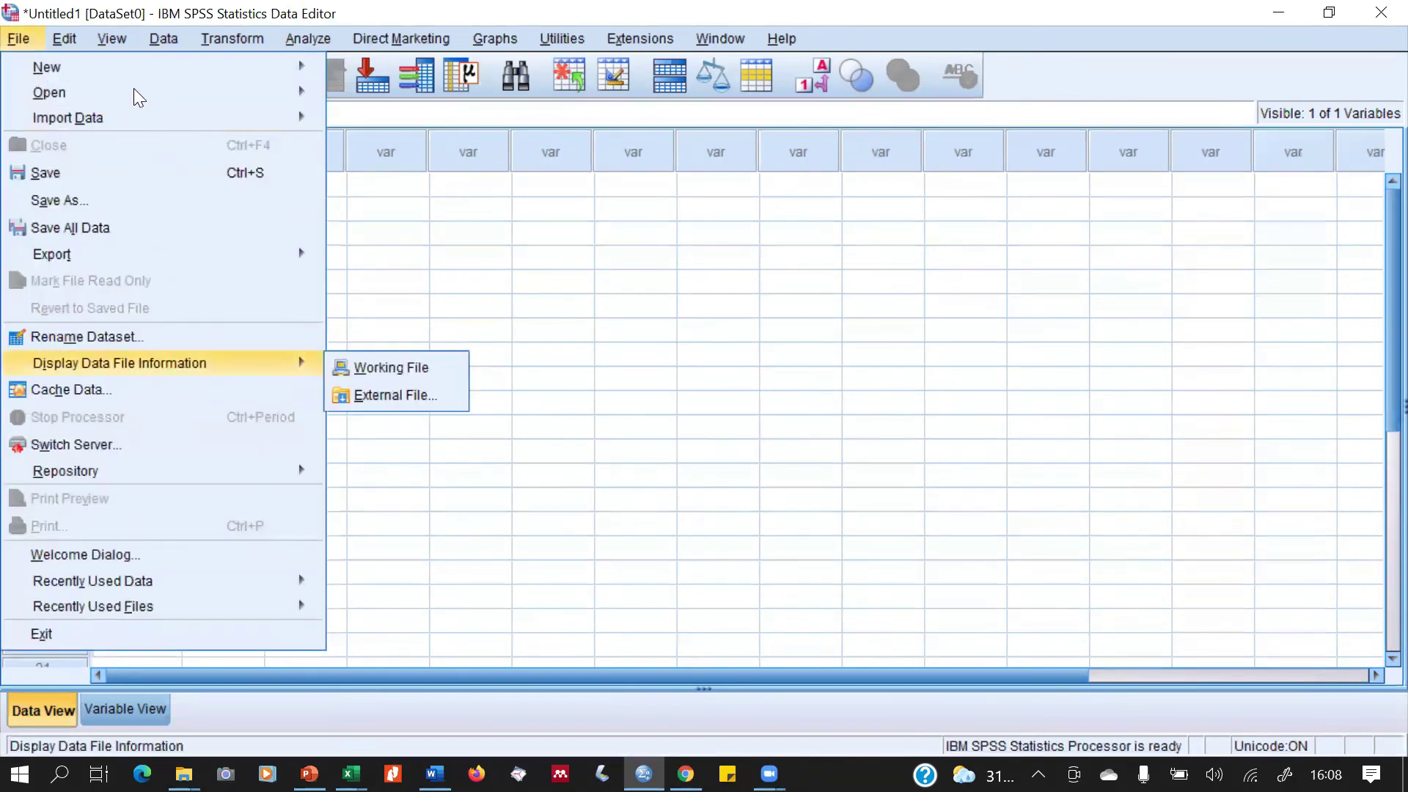
mouse_move(312, 129)
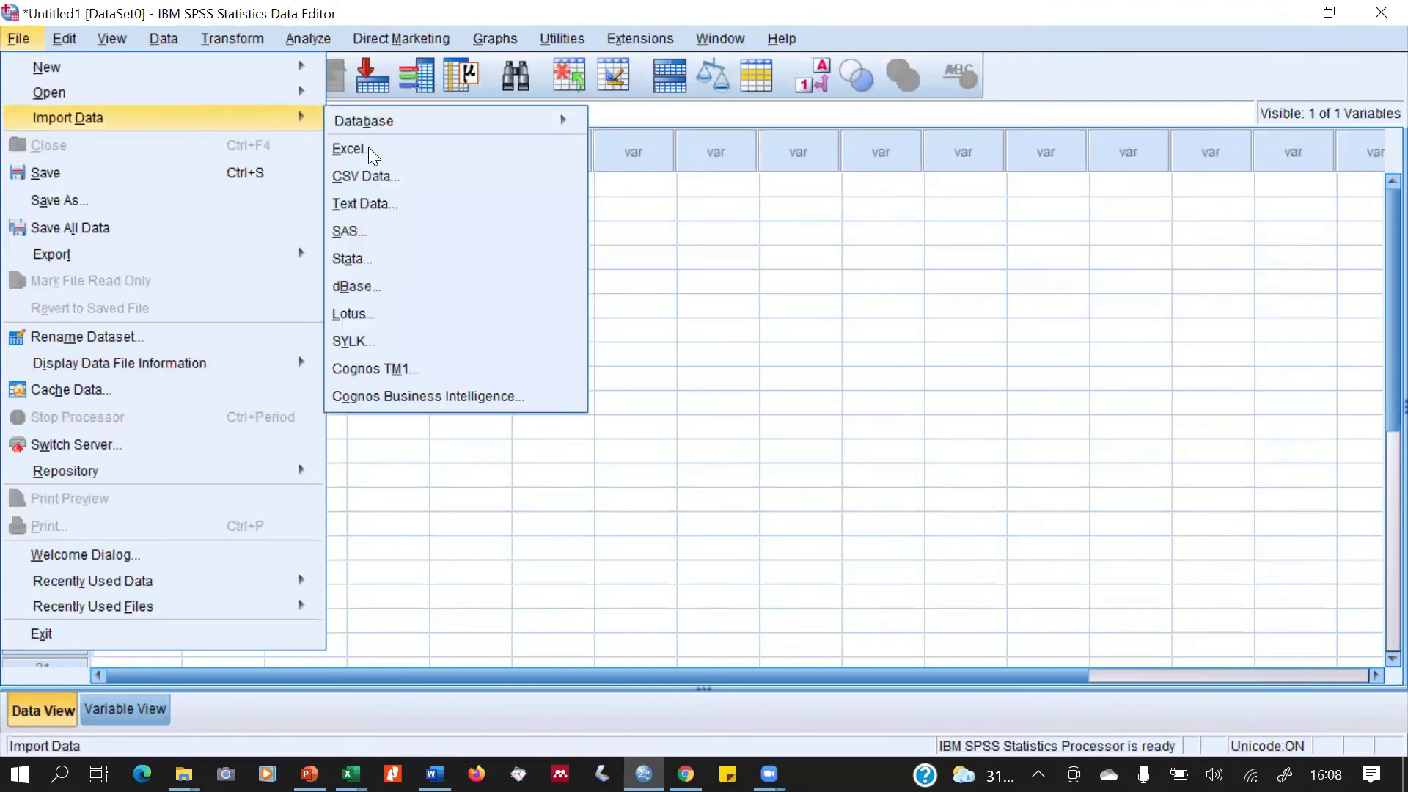
click(788, 308)
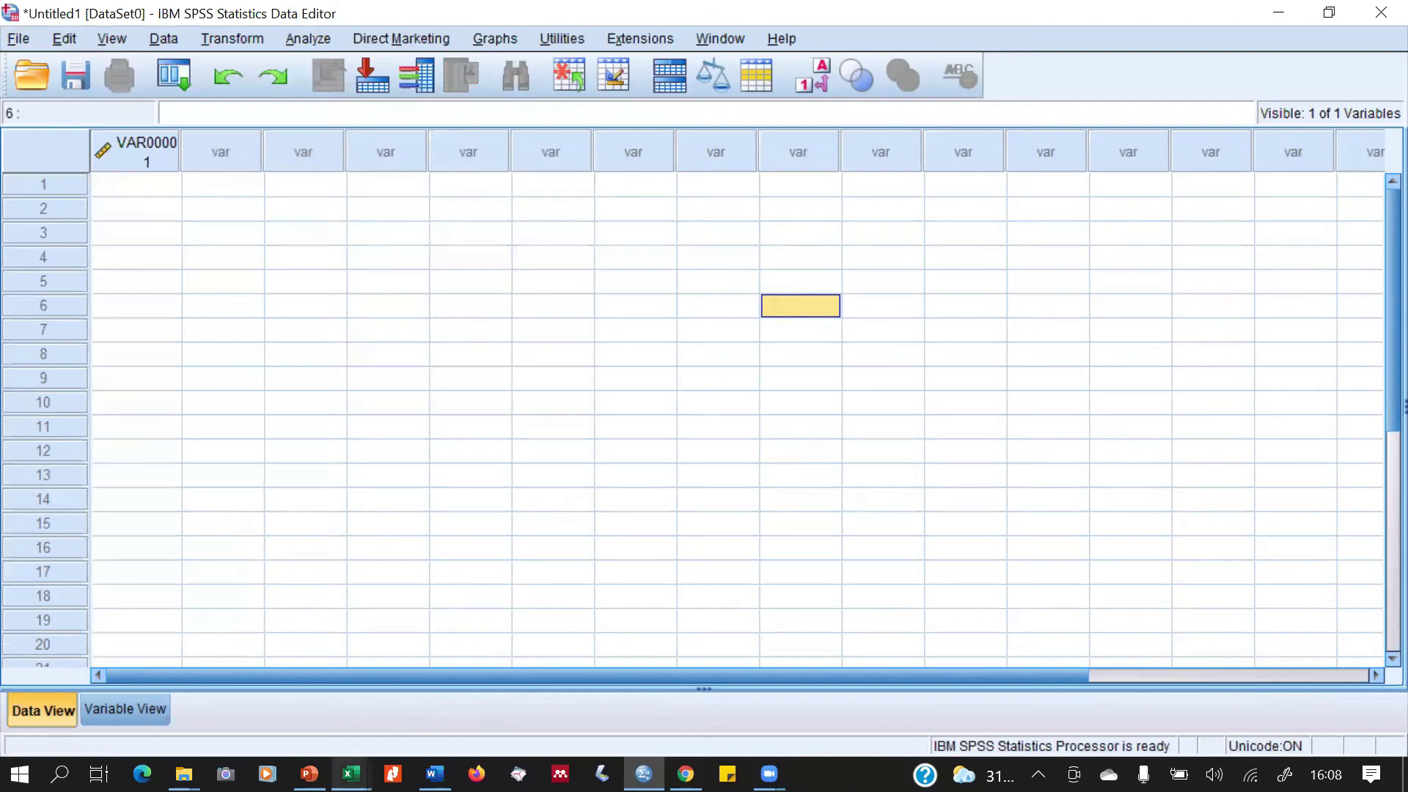
- Copy the X and Y values in D4:E18 of Excel's Regresi workbook into the first two columns of the SPSS data sheet
click(350, 774)
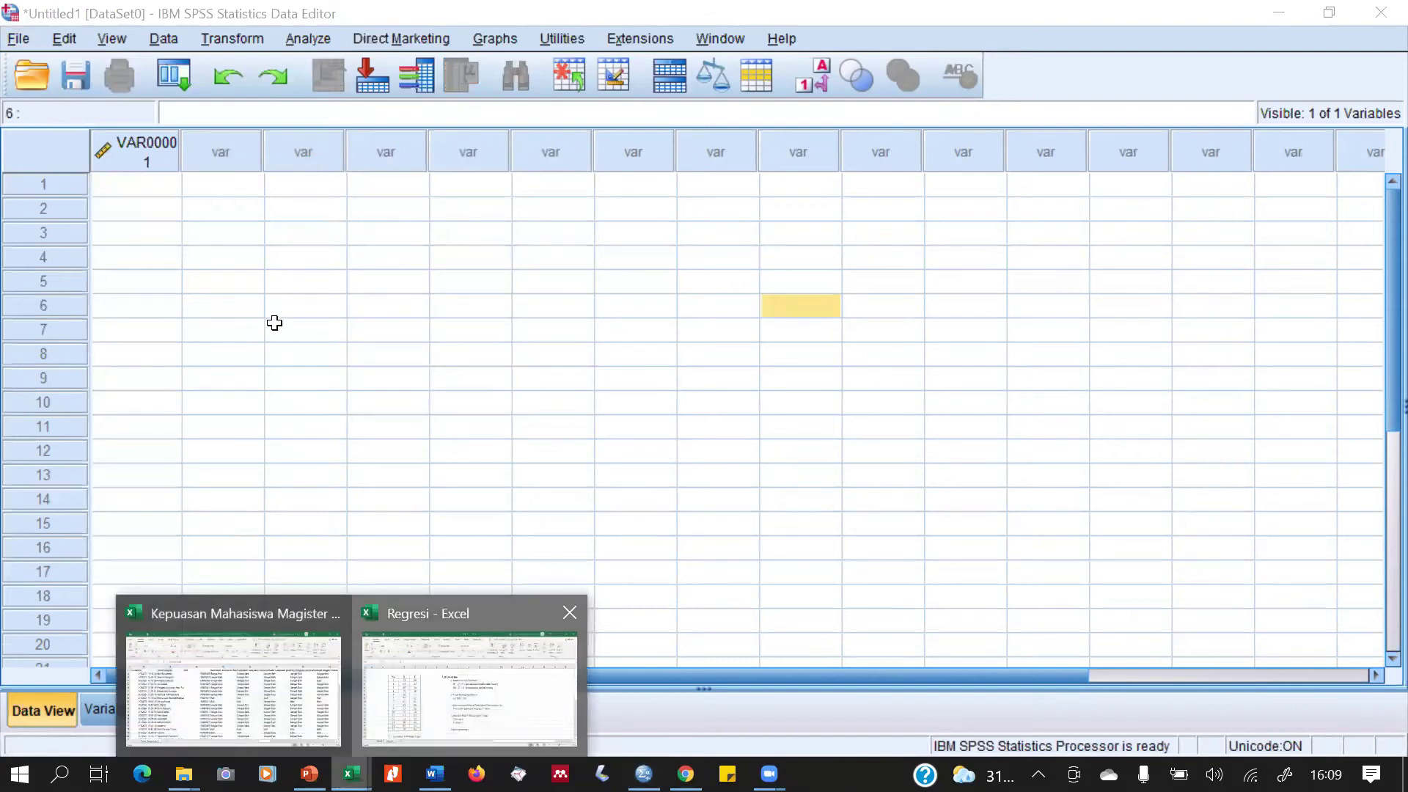
click(444, 678)
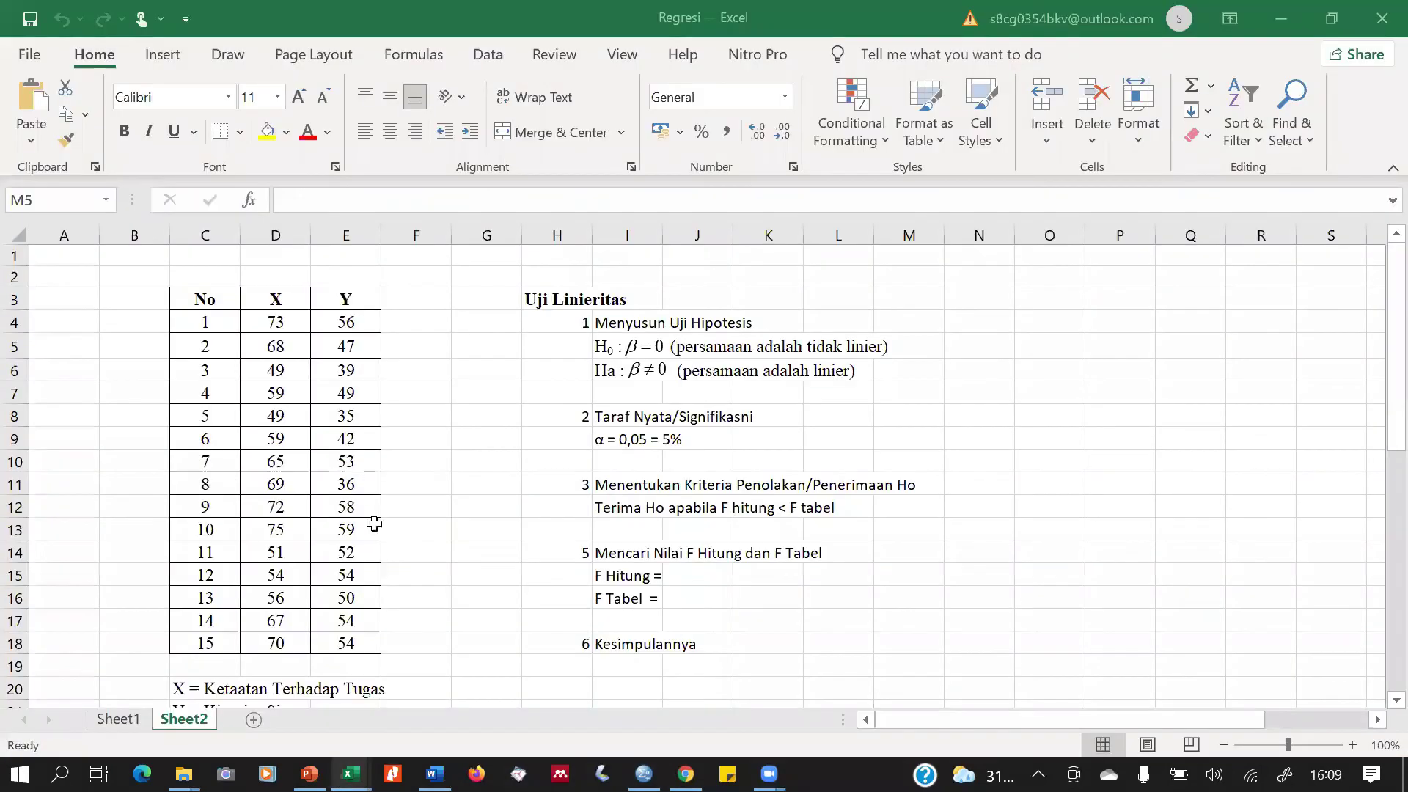
shift+click(374, 641)
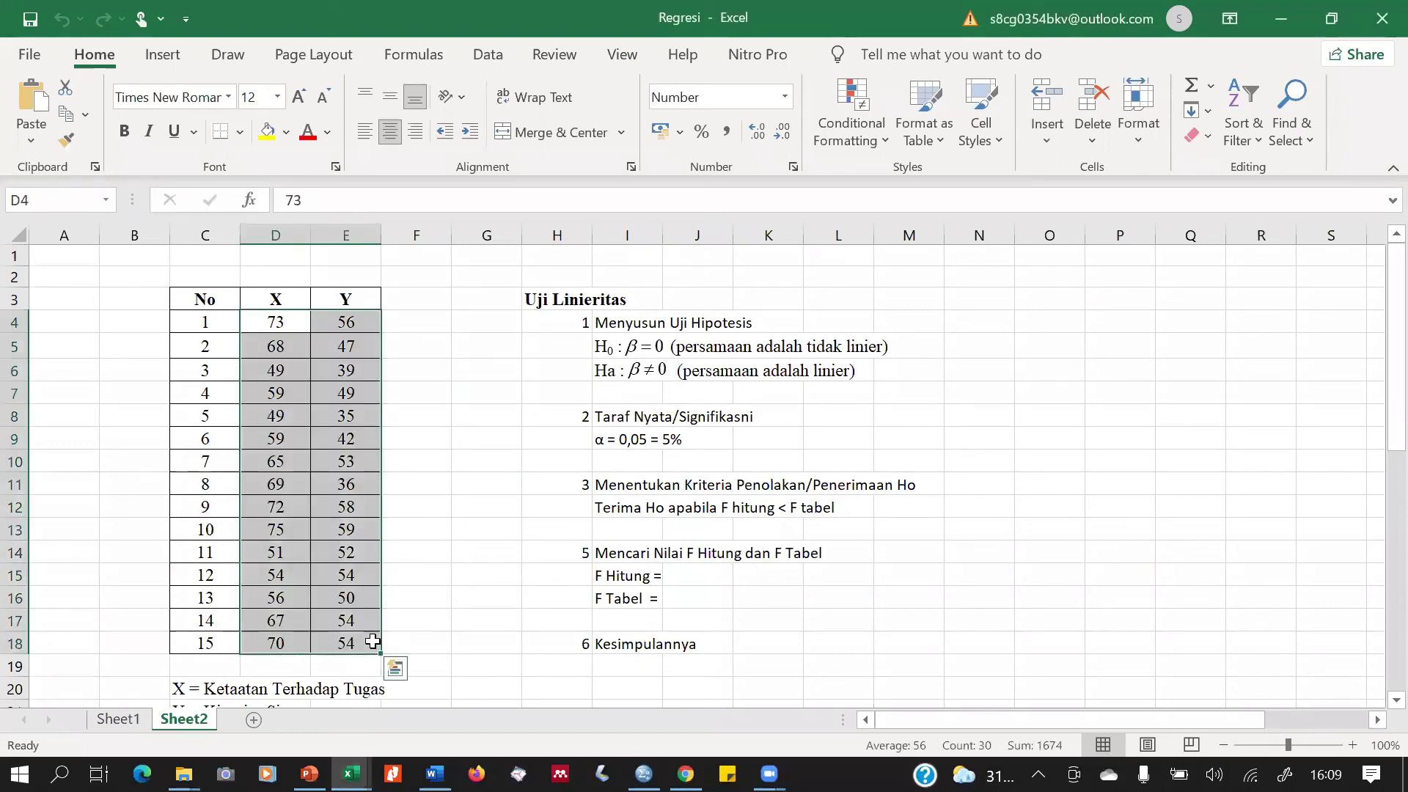
key(ctrl+c)
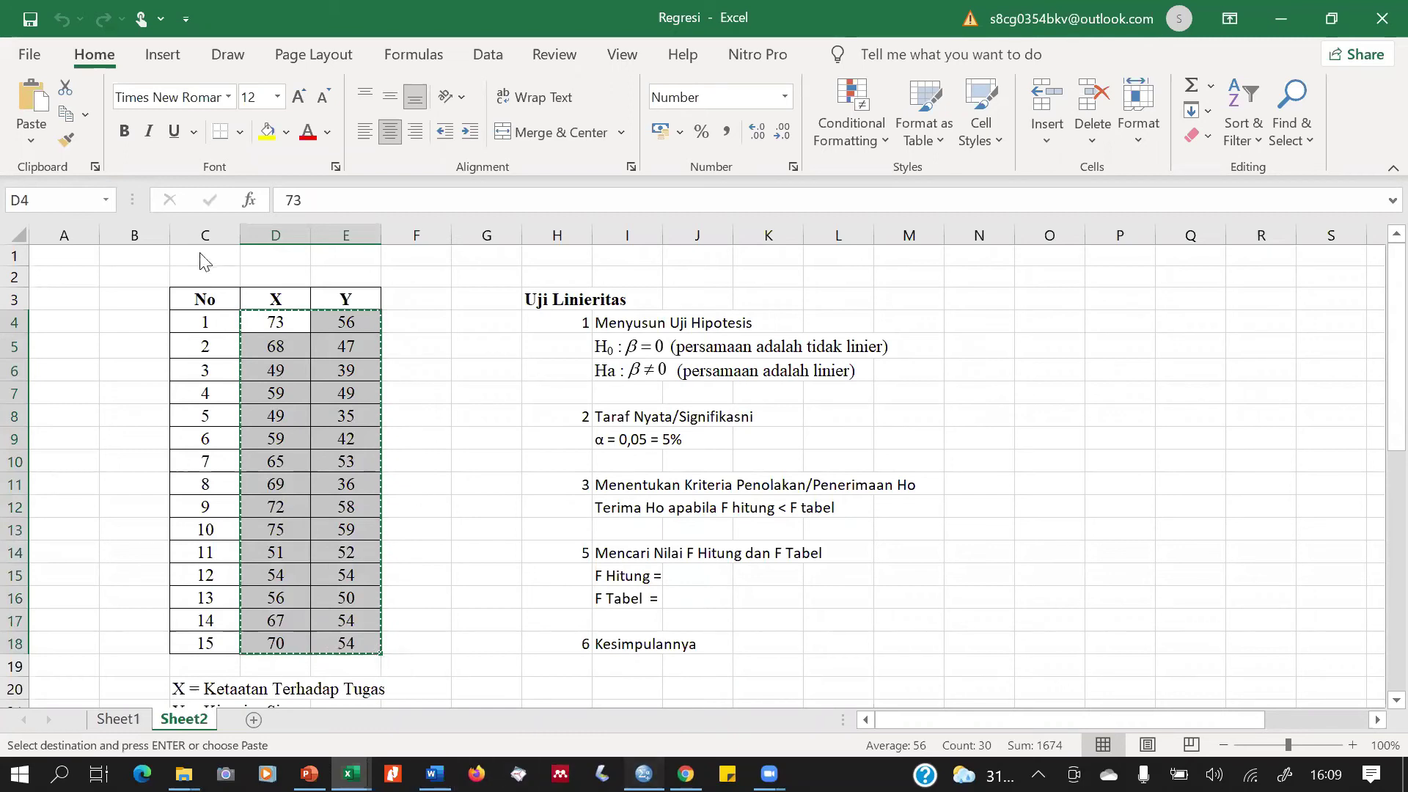
key(alt+Tab)
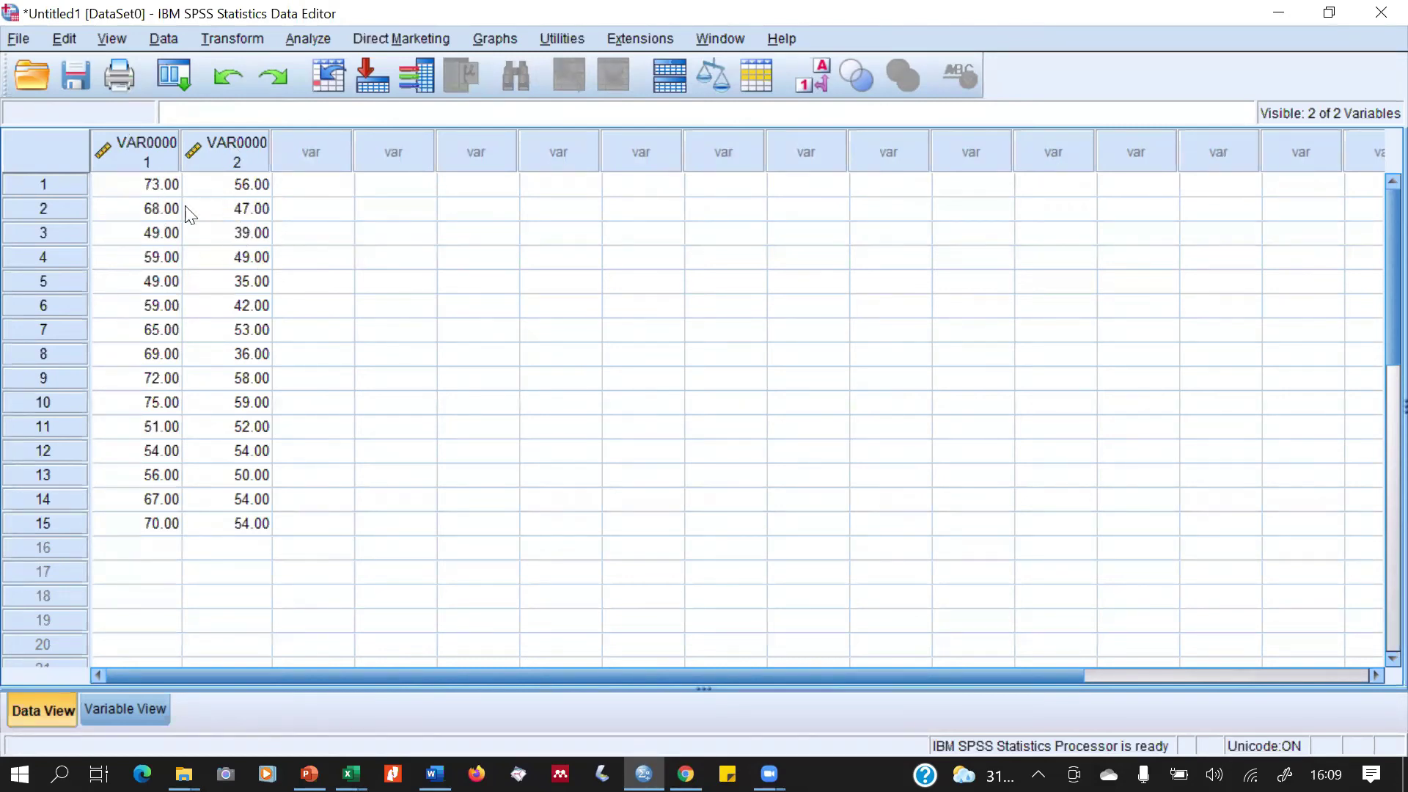
- In Variable View, rename the first variable TPS and the second variable TGT, consulting Excel's Regresi workbook for the X and Y columns
click(136, 708)
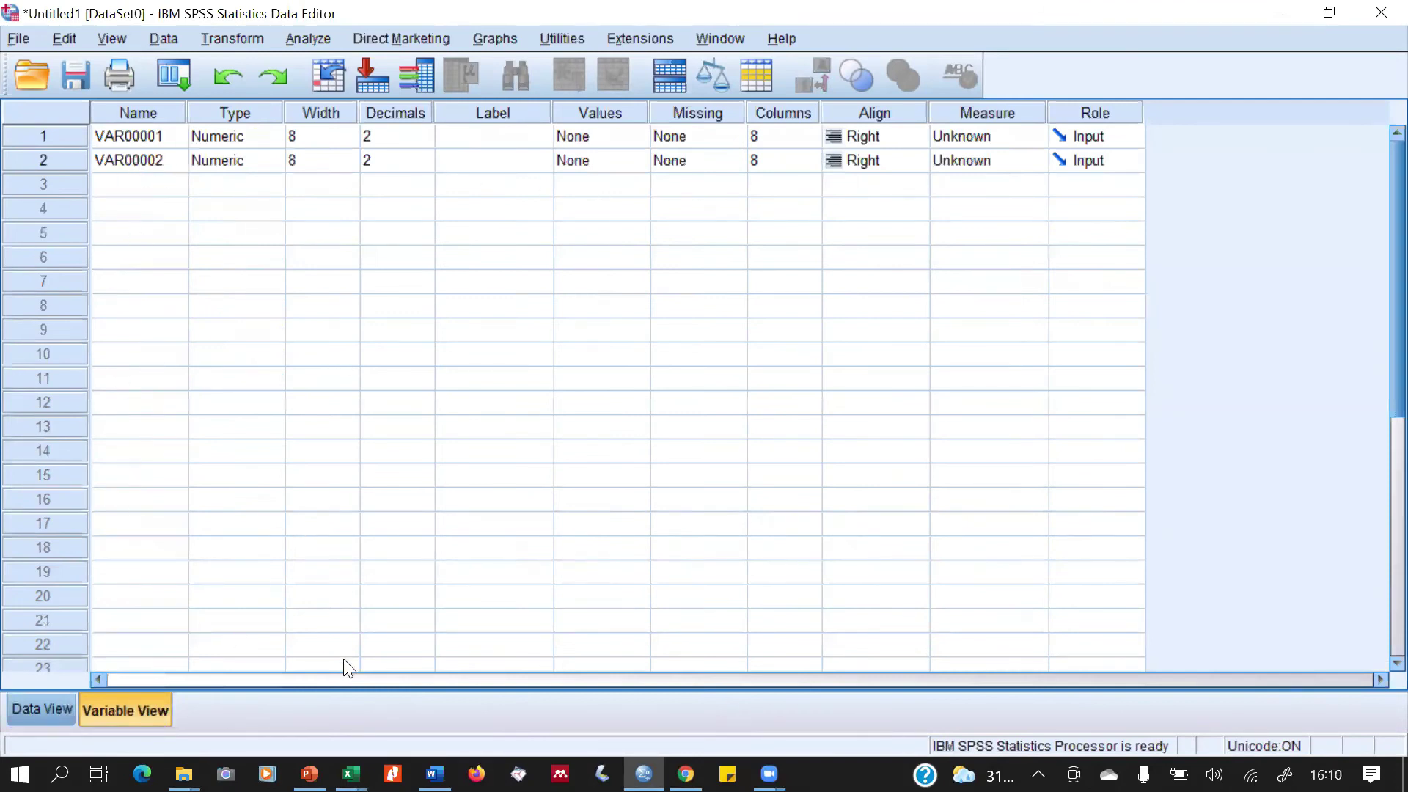
click(351, 773)
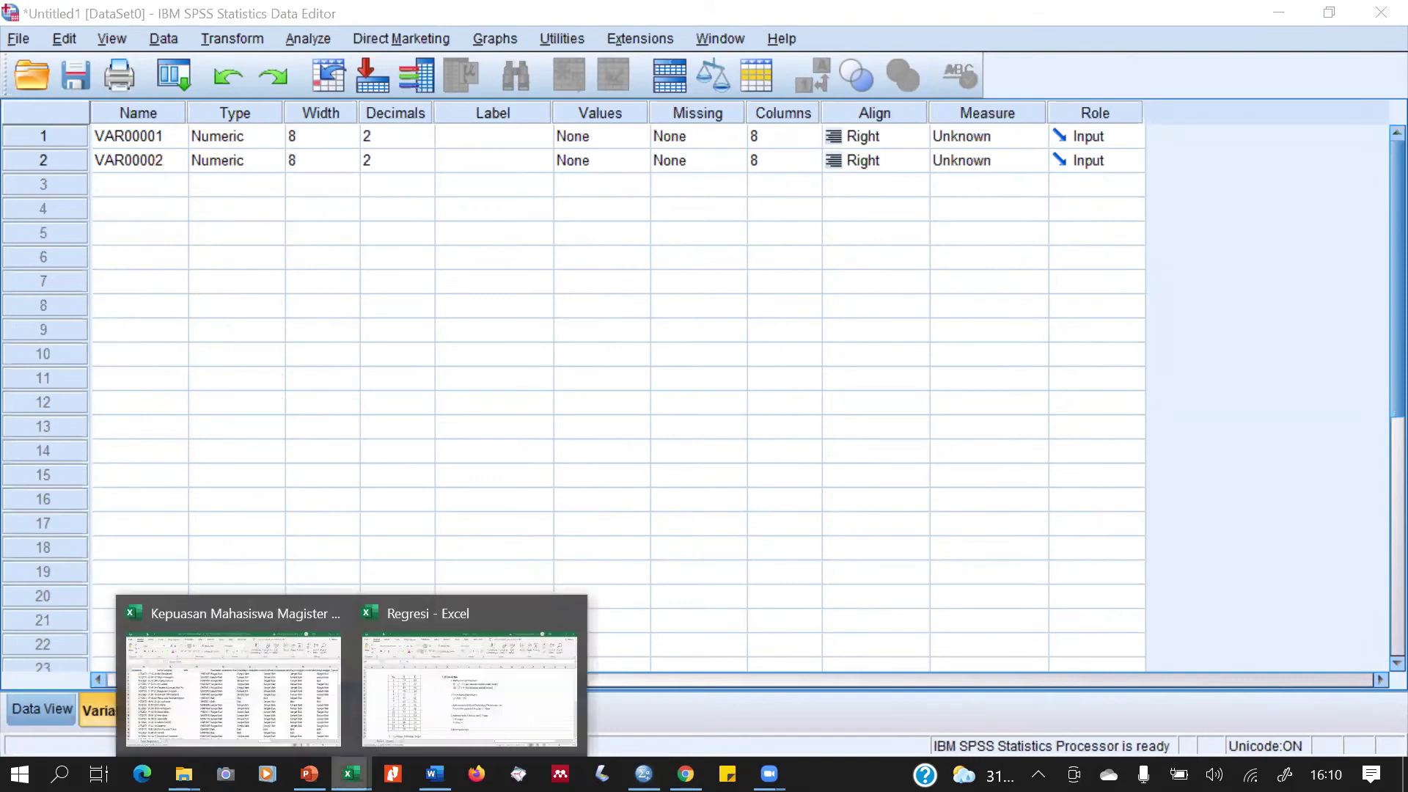
click(453, 654)
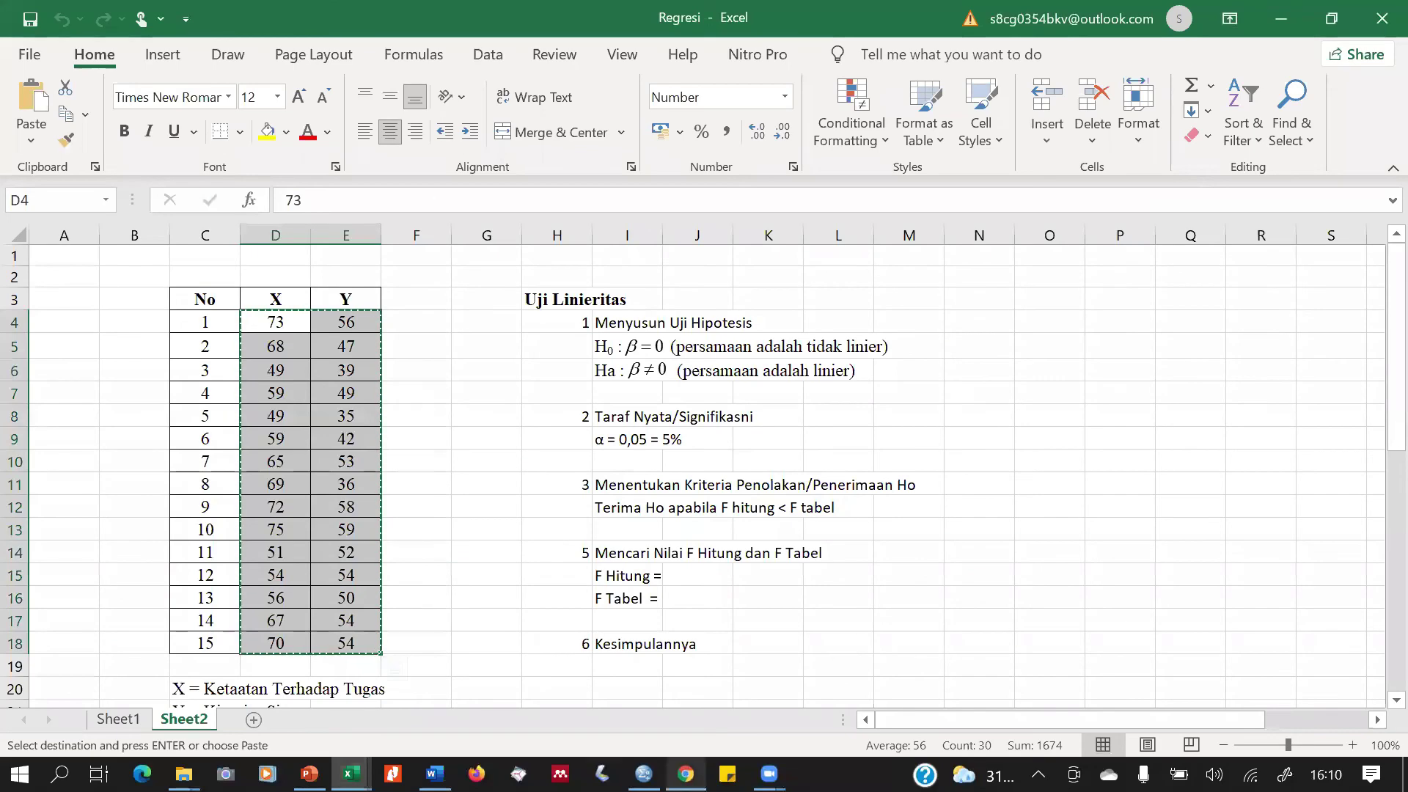
key(alt+Tab)
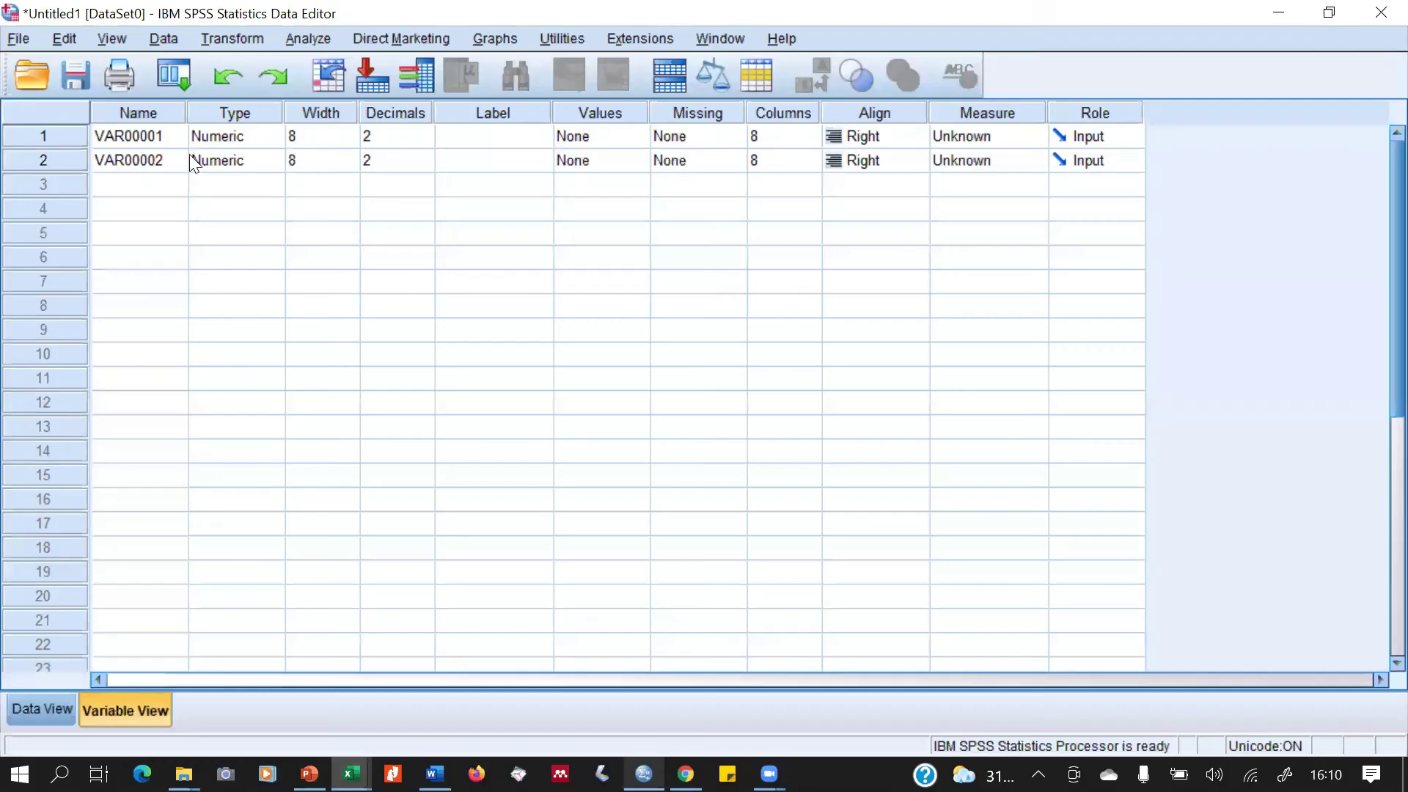
click(148, 142)
text(TP)
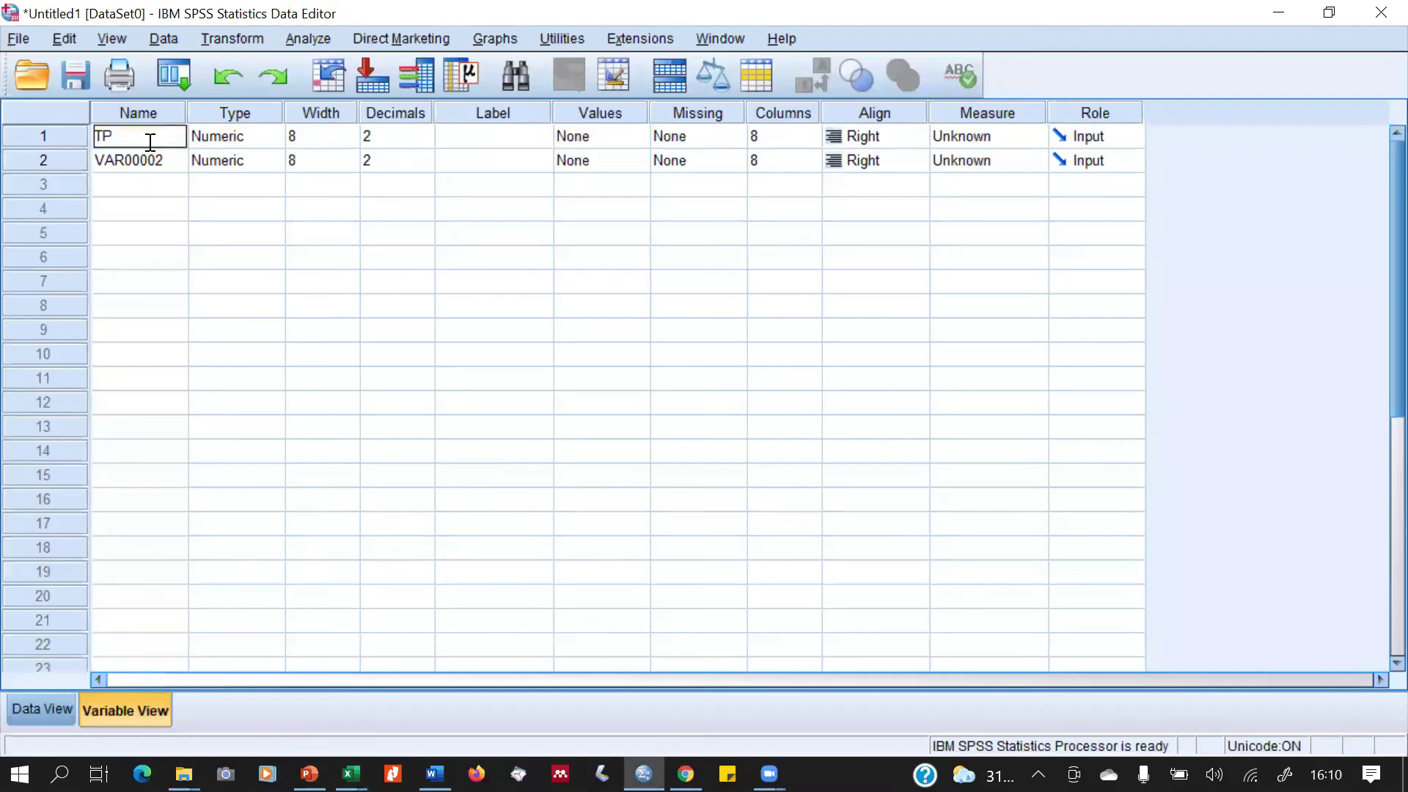
text(S)
click(163, 161)
text(TGT)
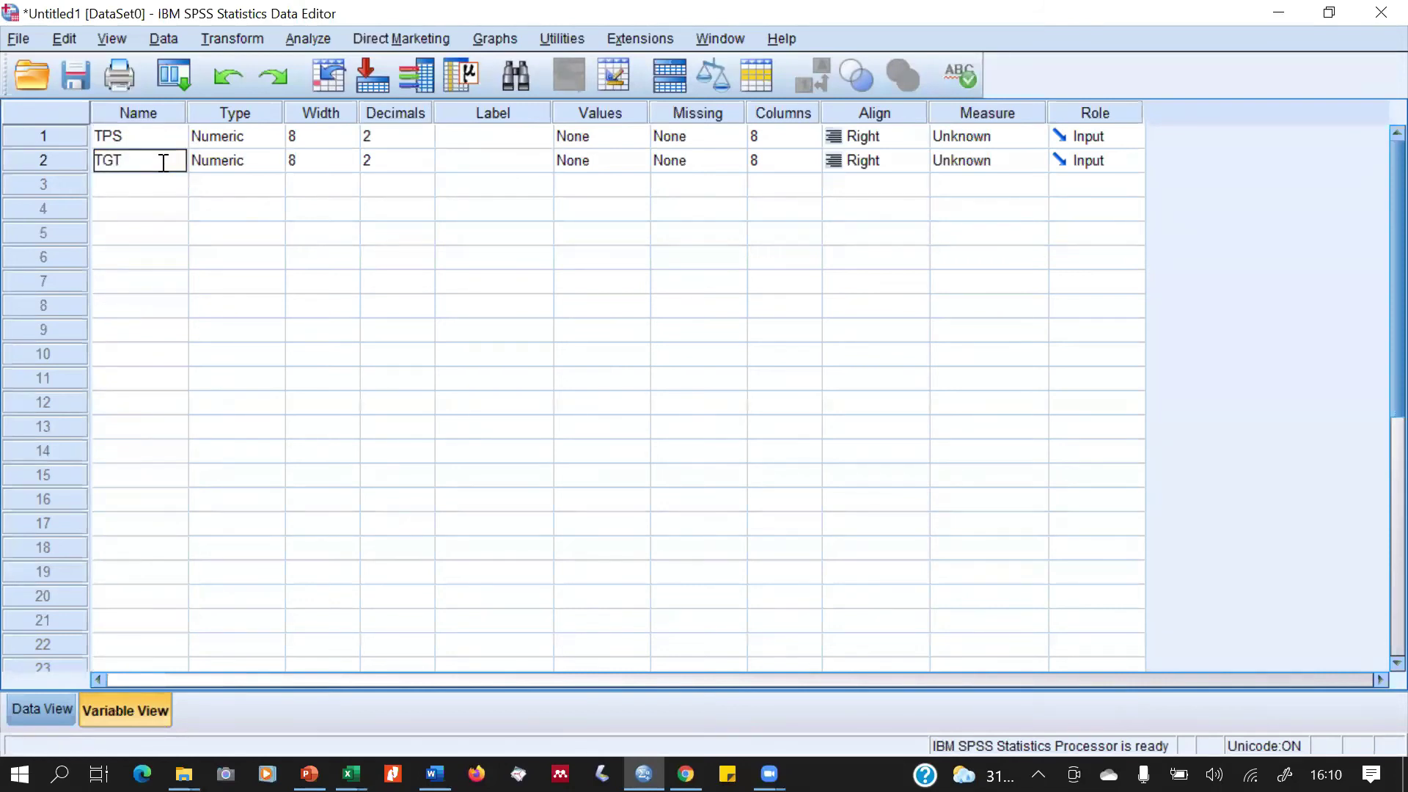
click(176, 139)
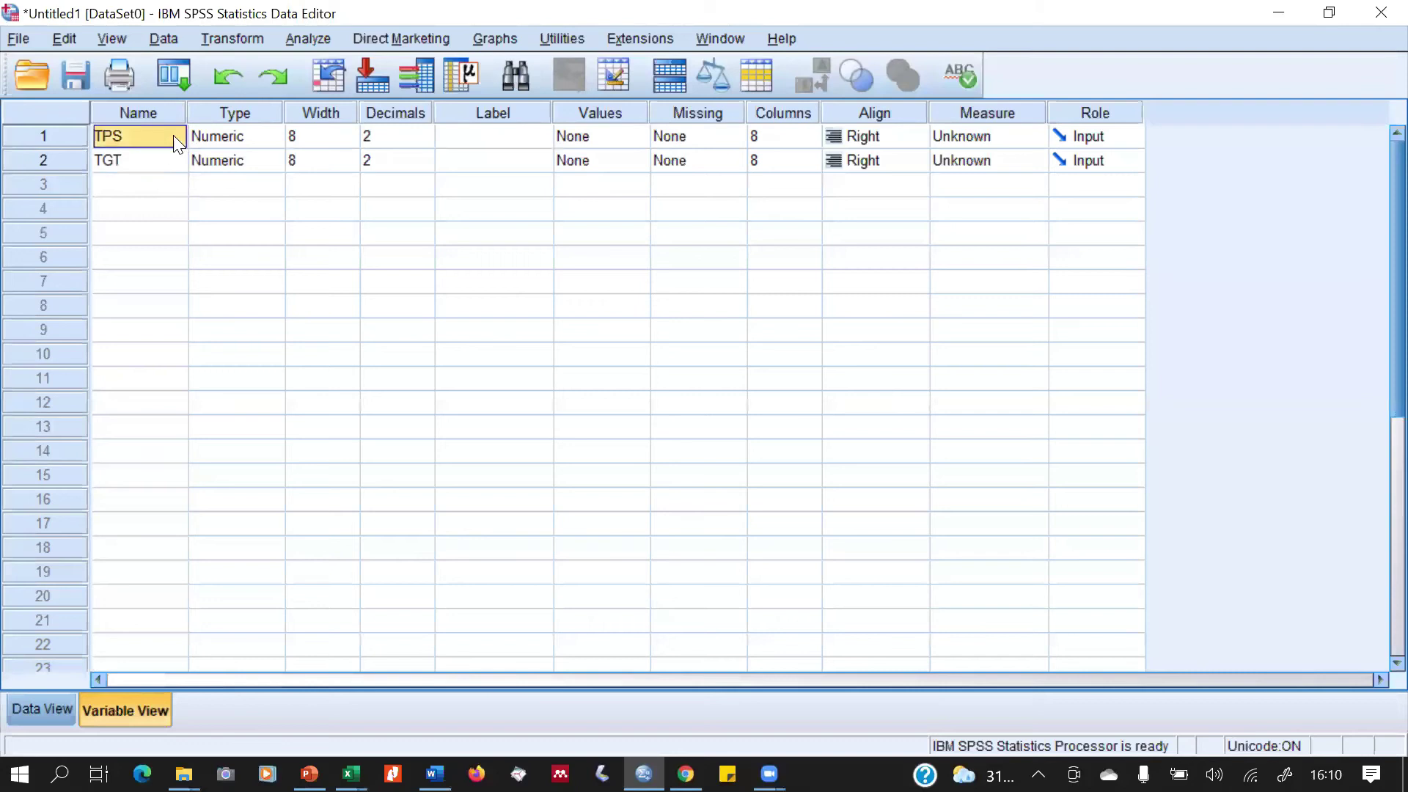
click(157, 171)
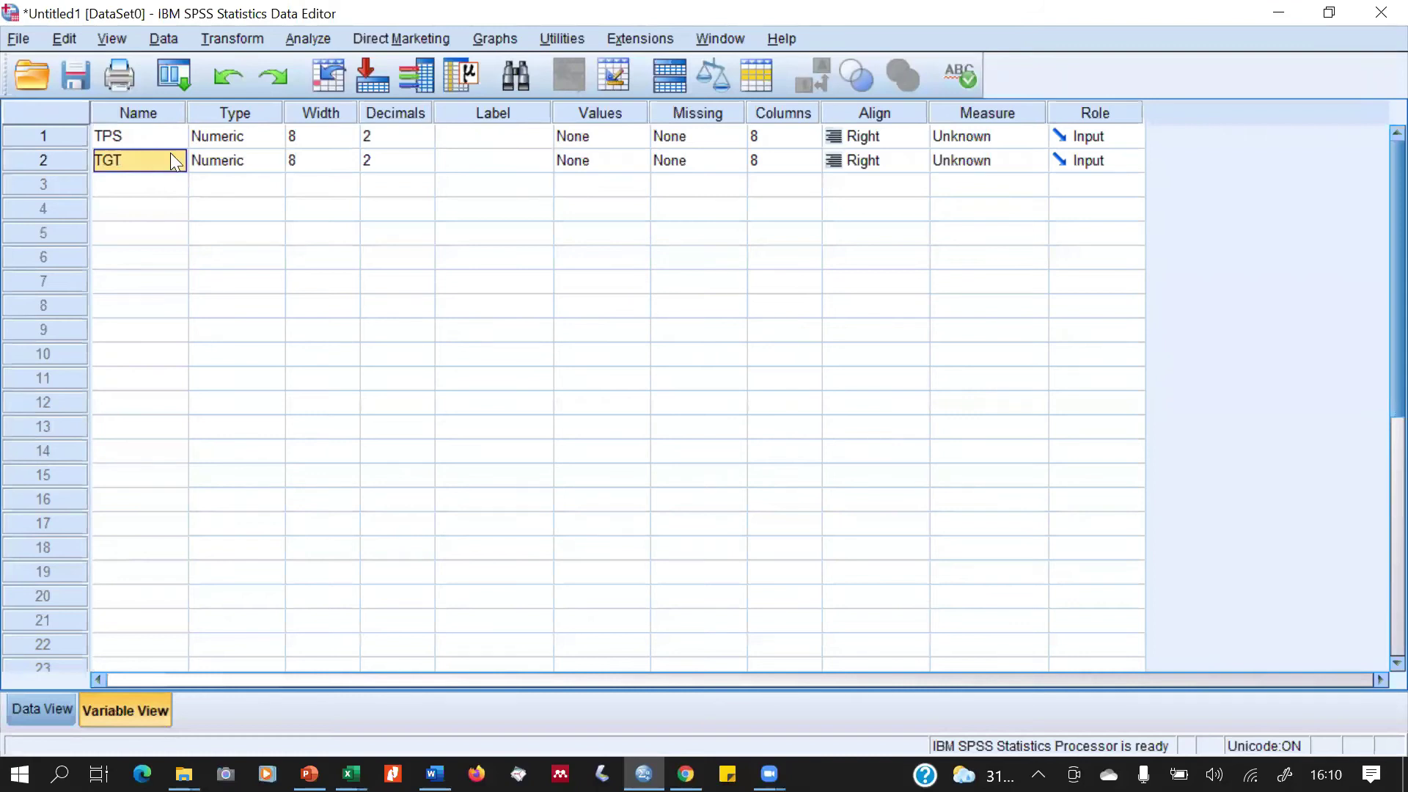
- Review the available variable types and the width setting for the TPS variable, keeping its type as Numeric
click(261, 116)
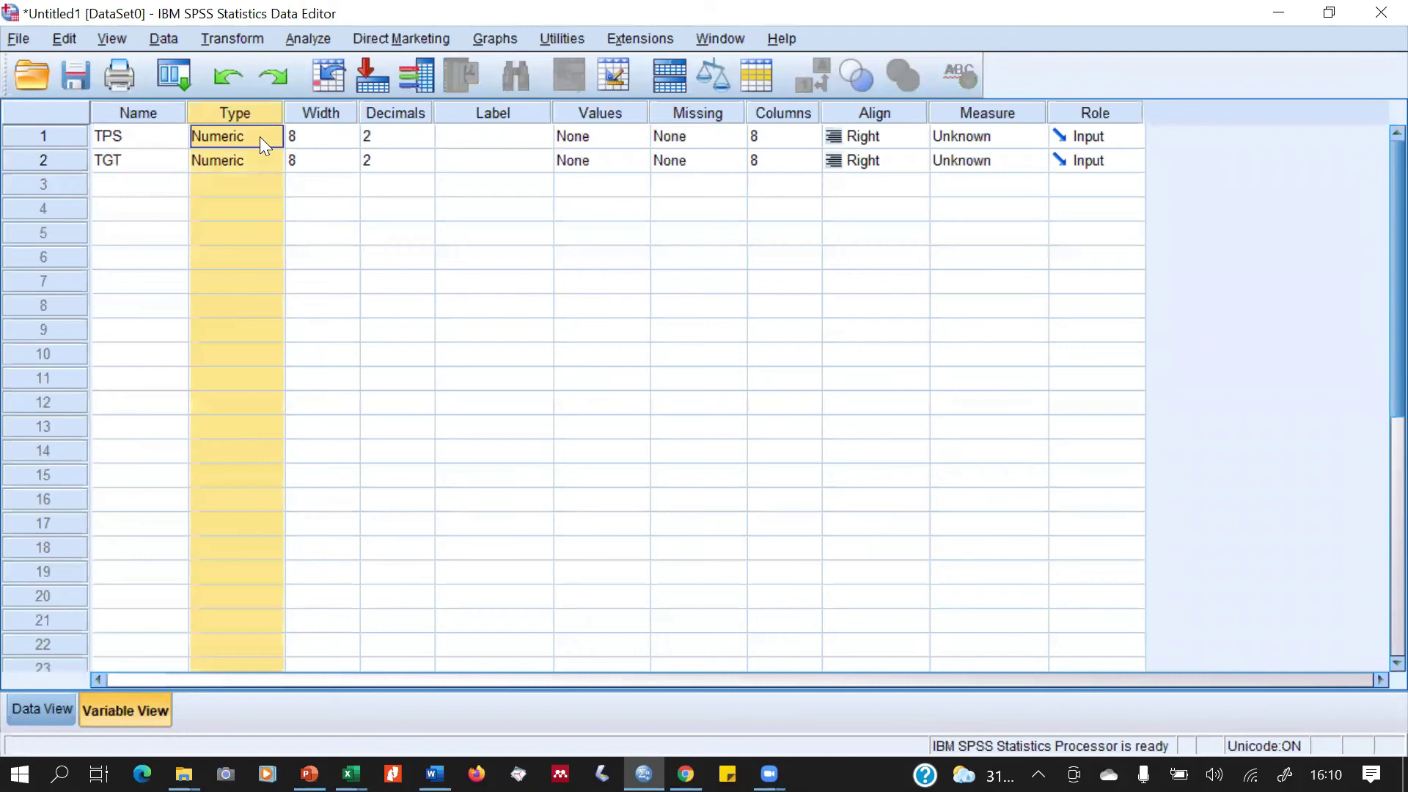
double_click(259, 137)
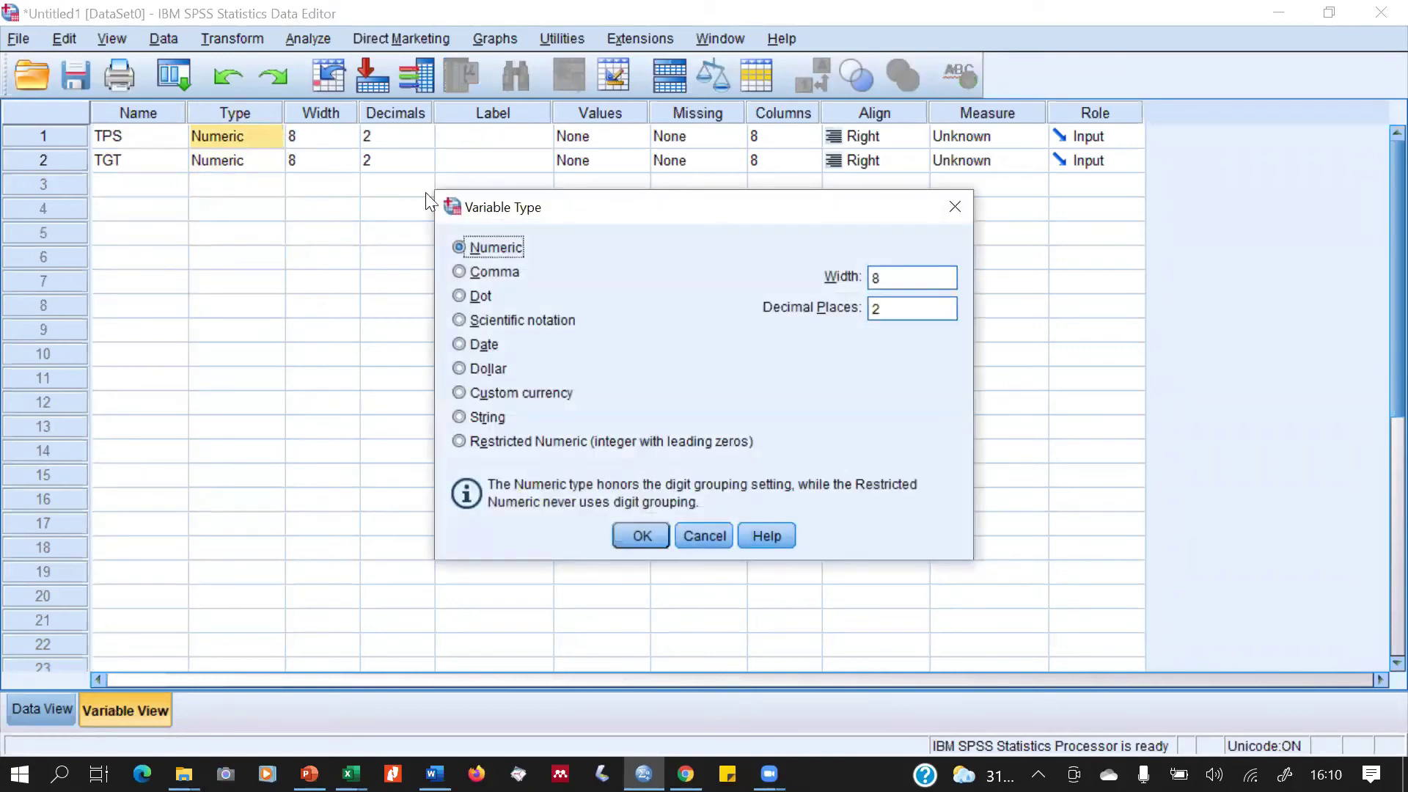
click(704, 536)
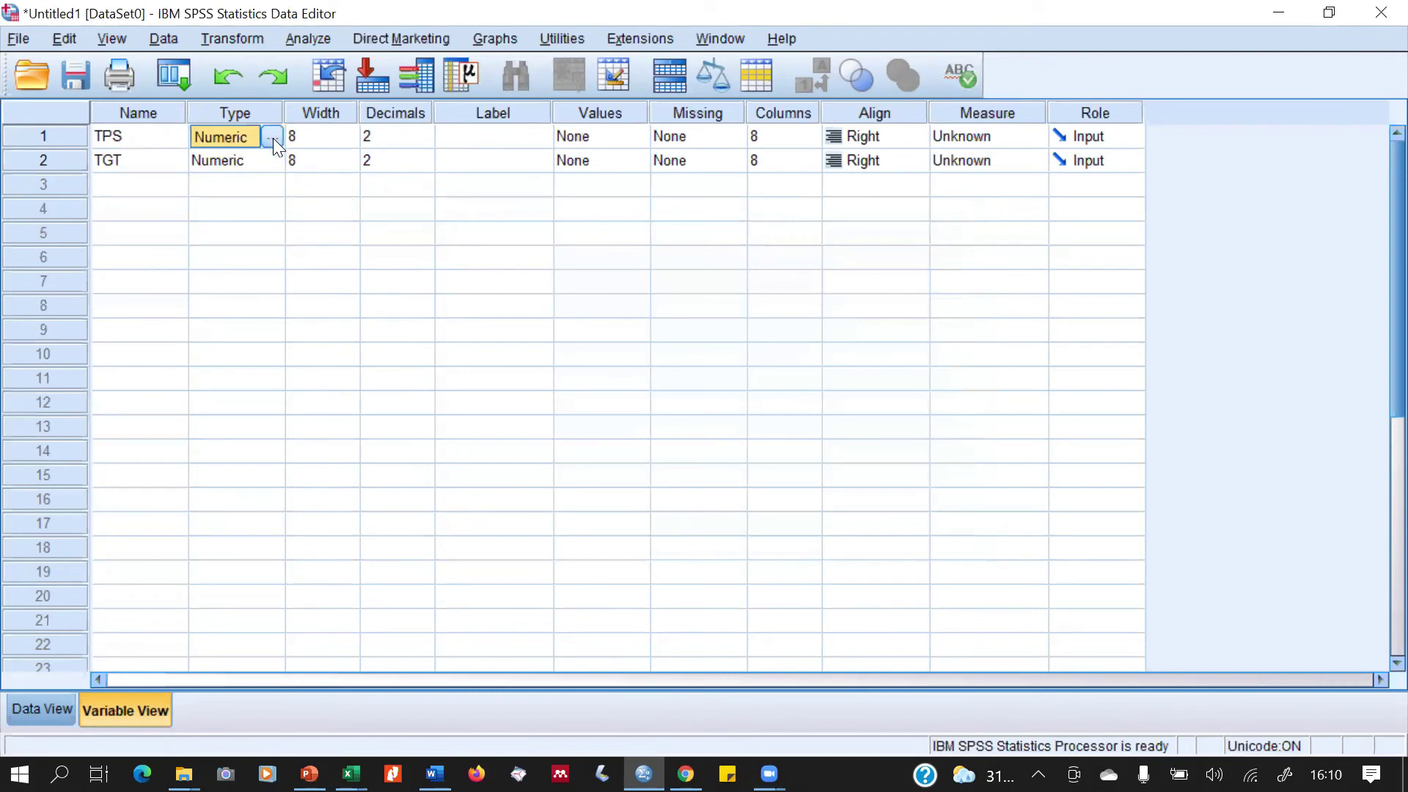
click(271, 137)
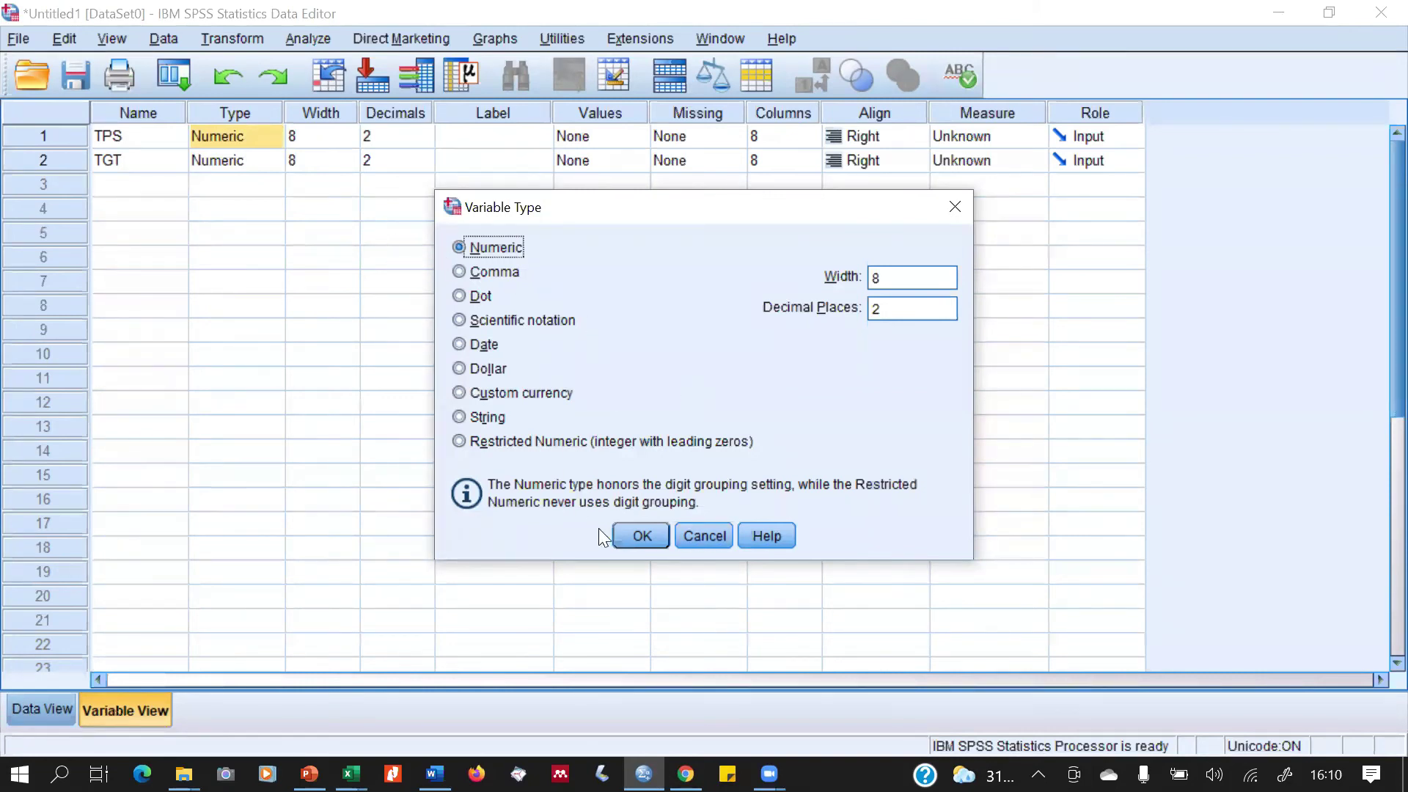
click(635, 537)
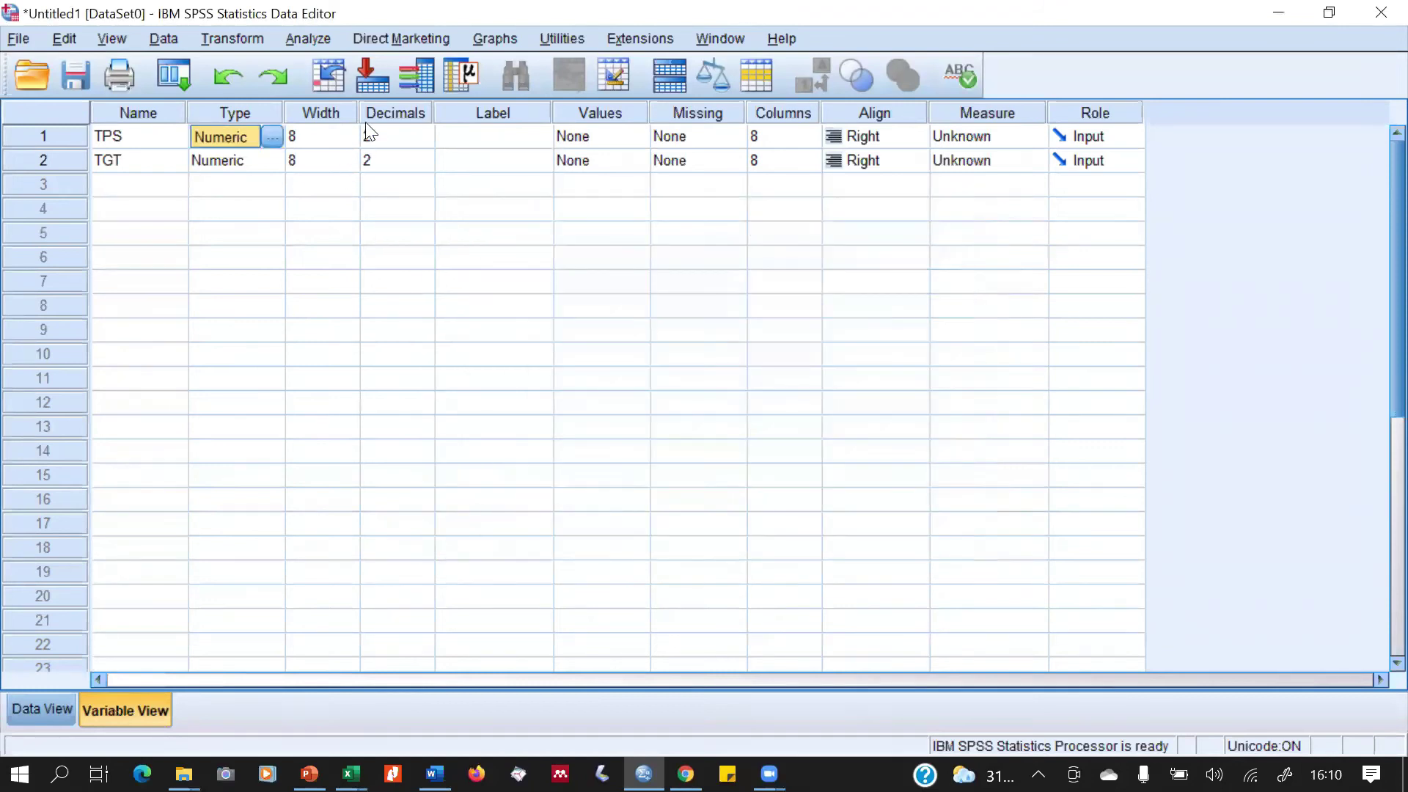
click(333, 113)
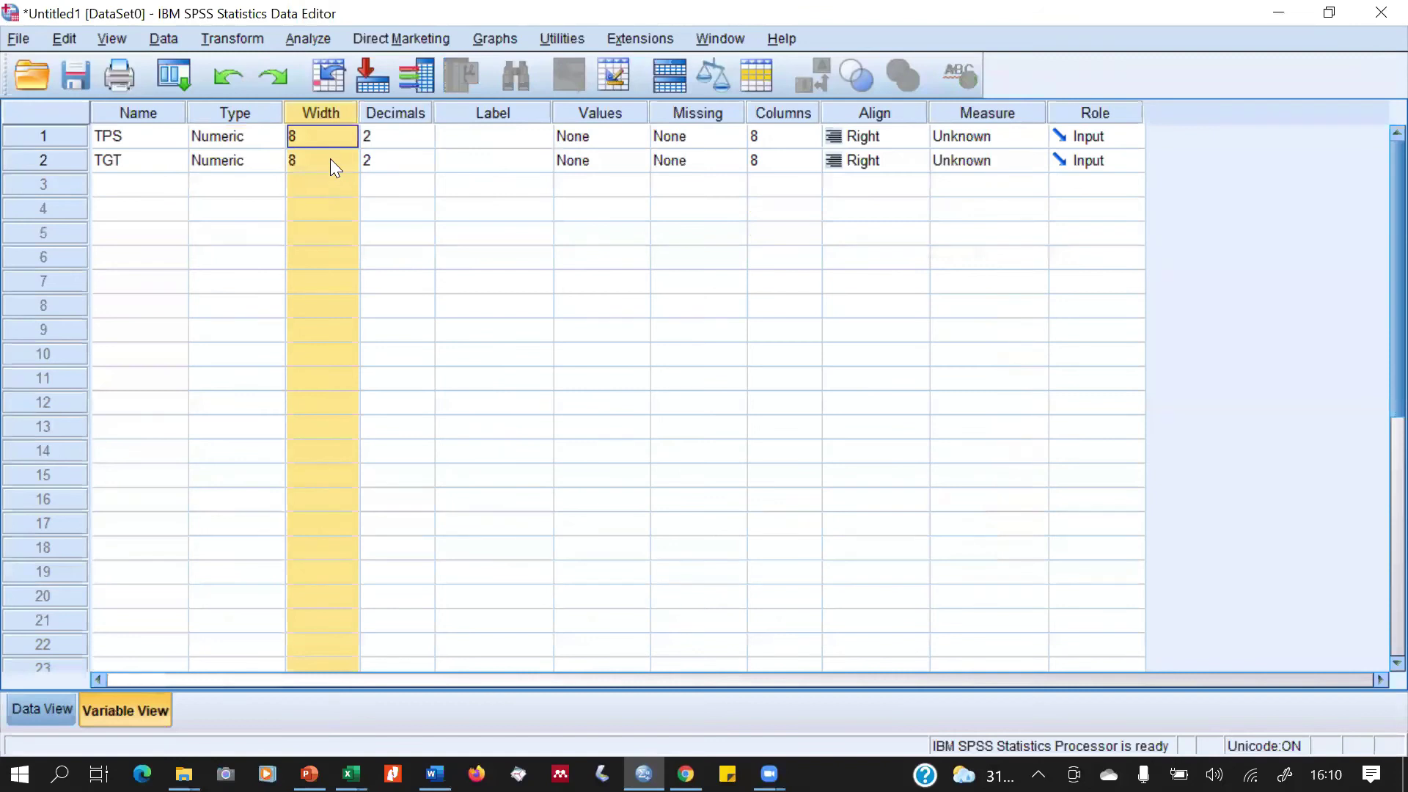
click(335, 207)
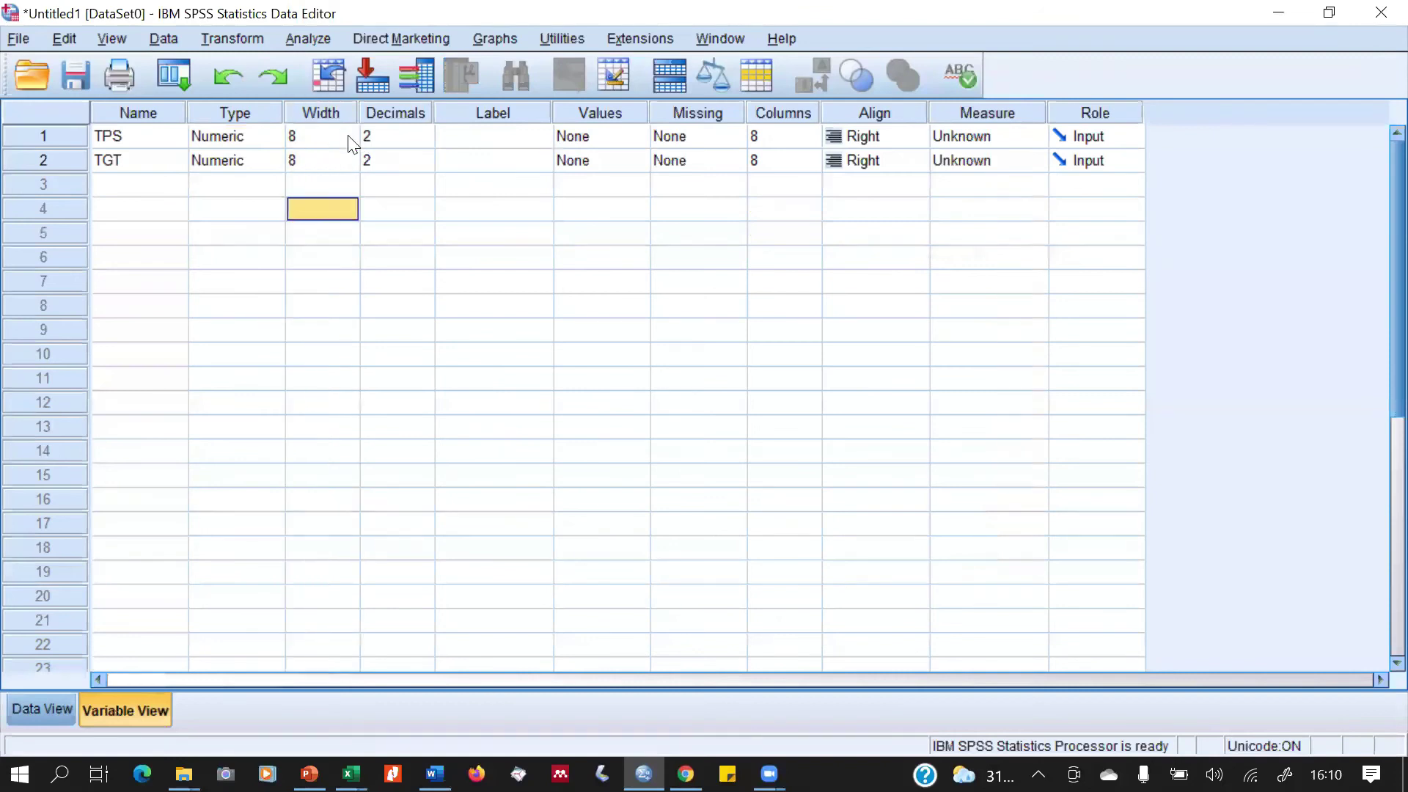
click(349, 137)
click(349, 138)
click(350, 132)
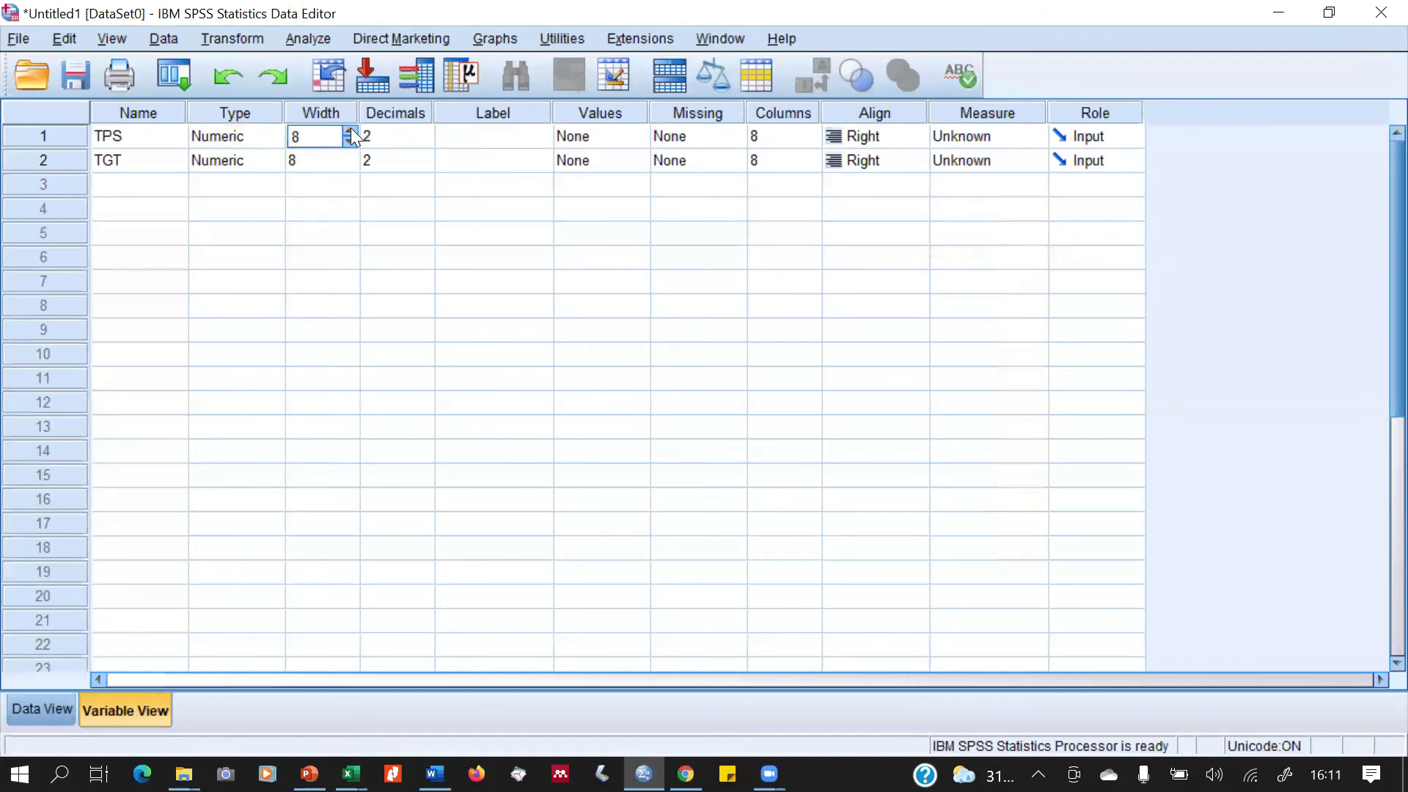
- Set the decimals of both TPS and TGT to 0 and check the values in Data View
click(408, 141)
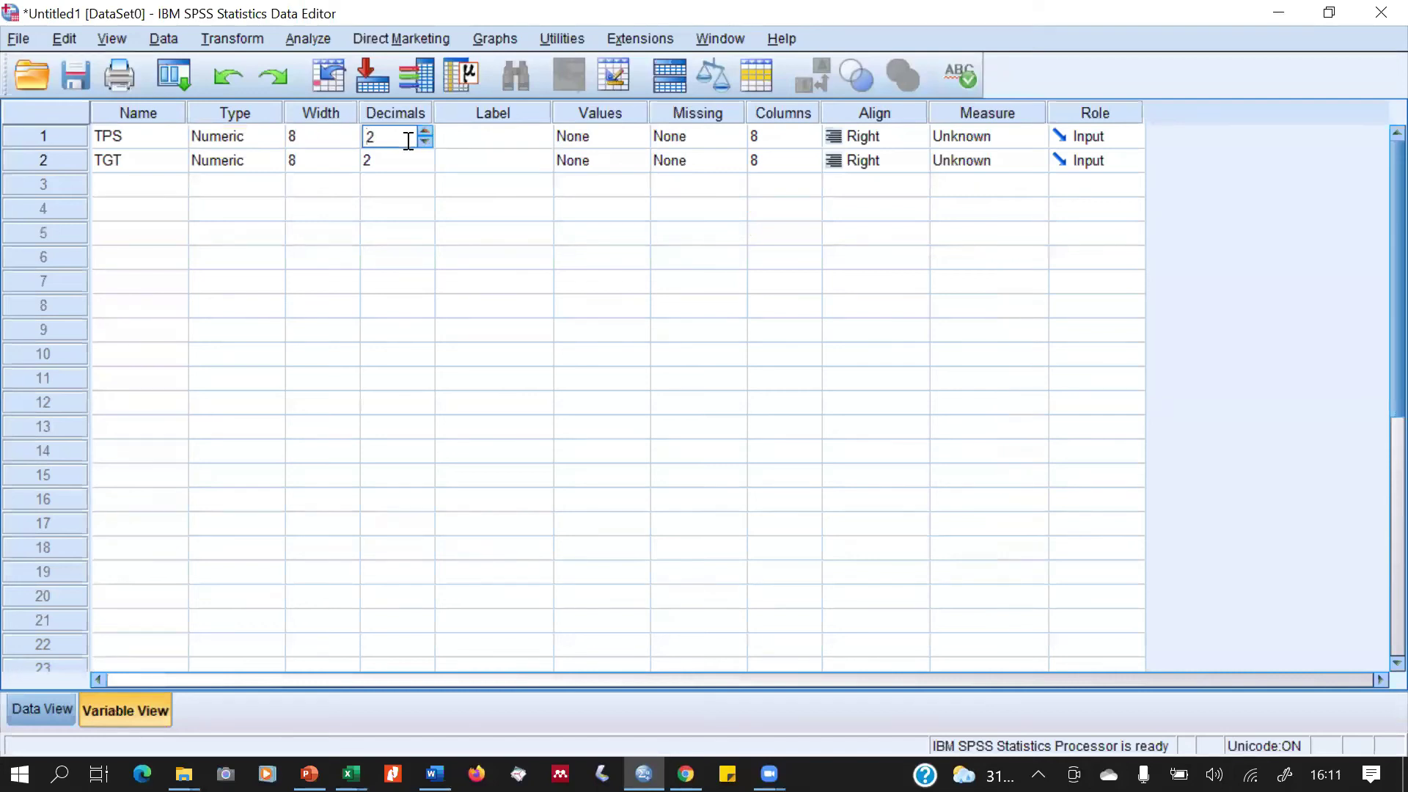
click(46, 708)
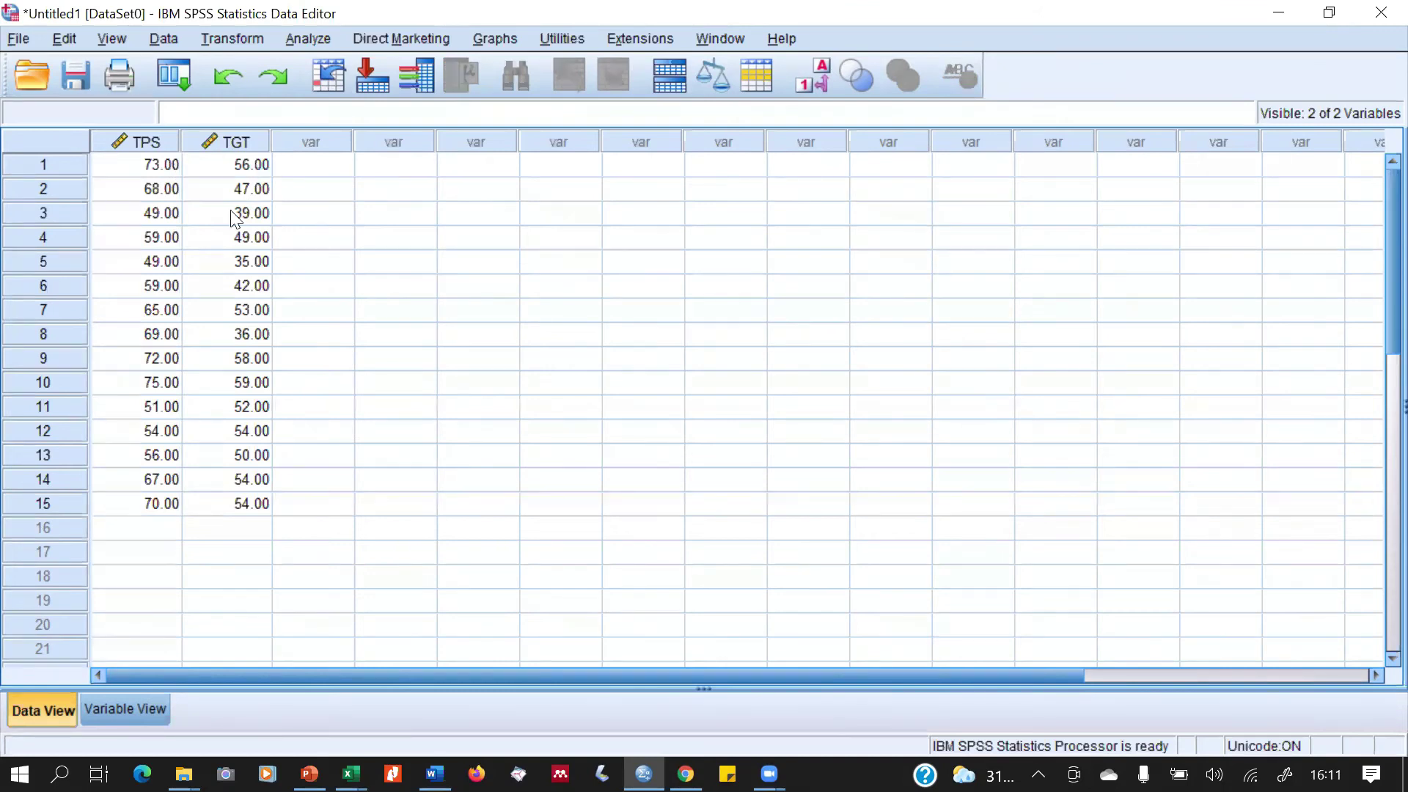
click(144, 710)
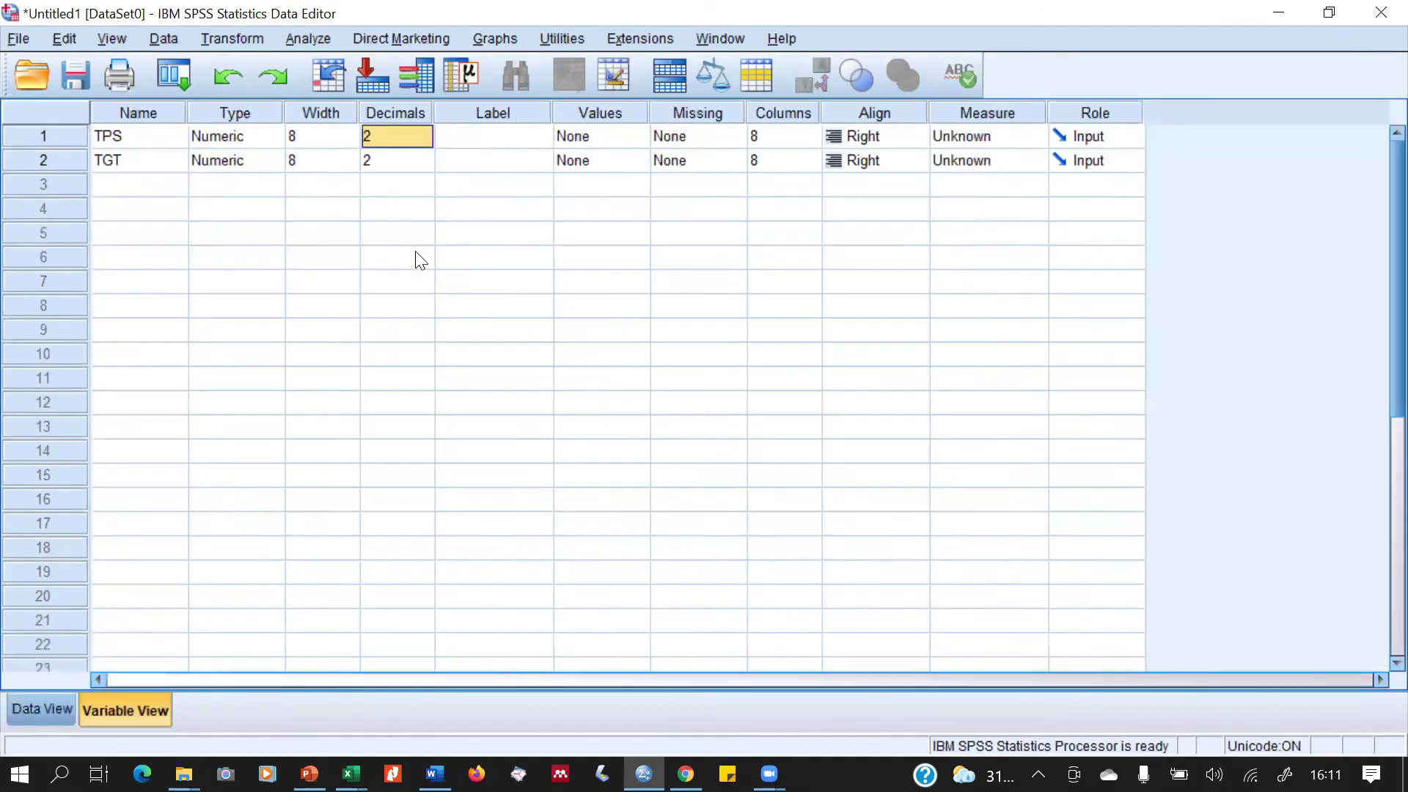
click(421, 137)
click(422, 138)
click(422, 138)
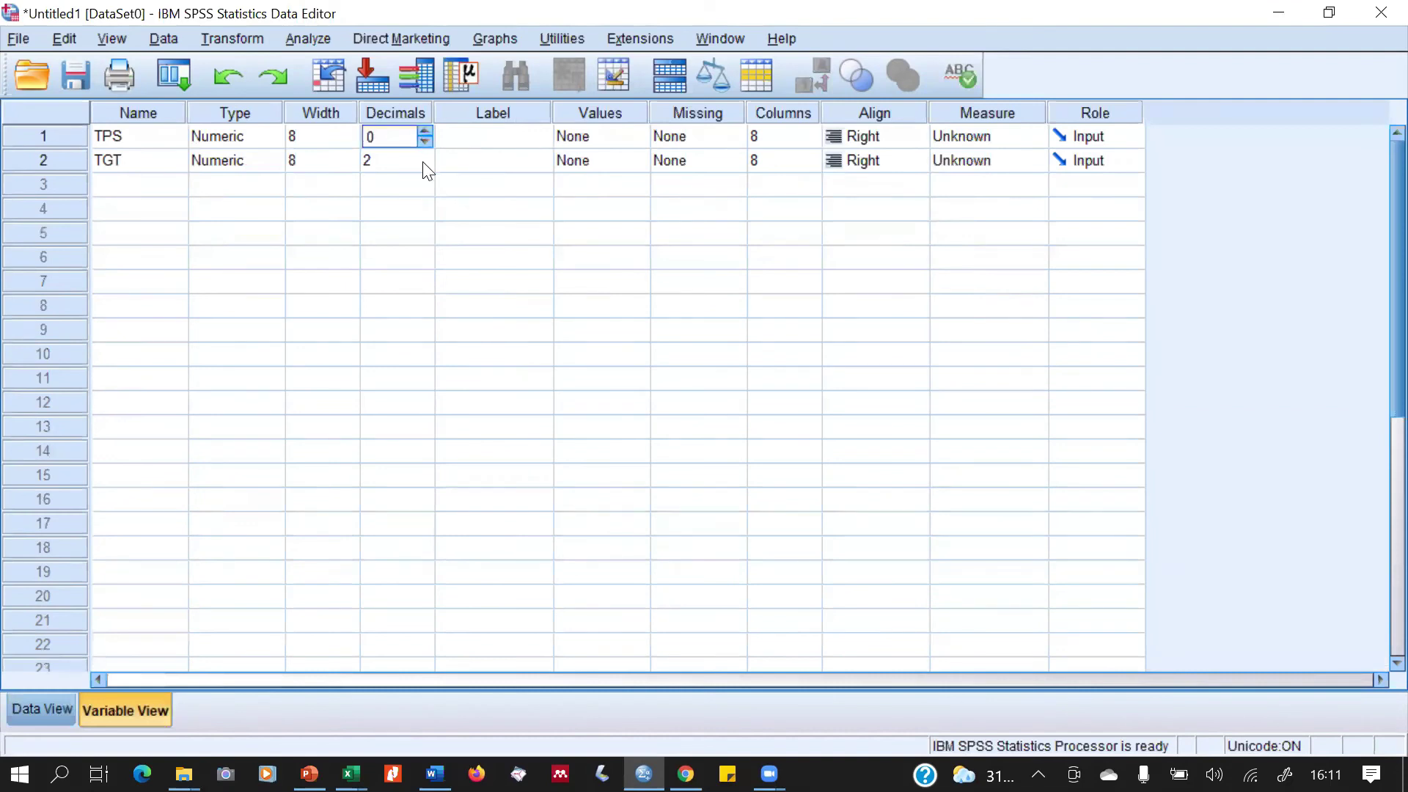
click(423, 163)
click(424, 164)
click(424, 165)
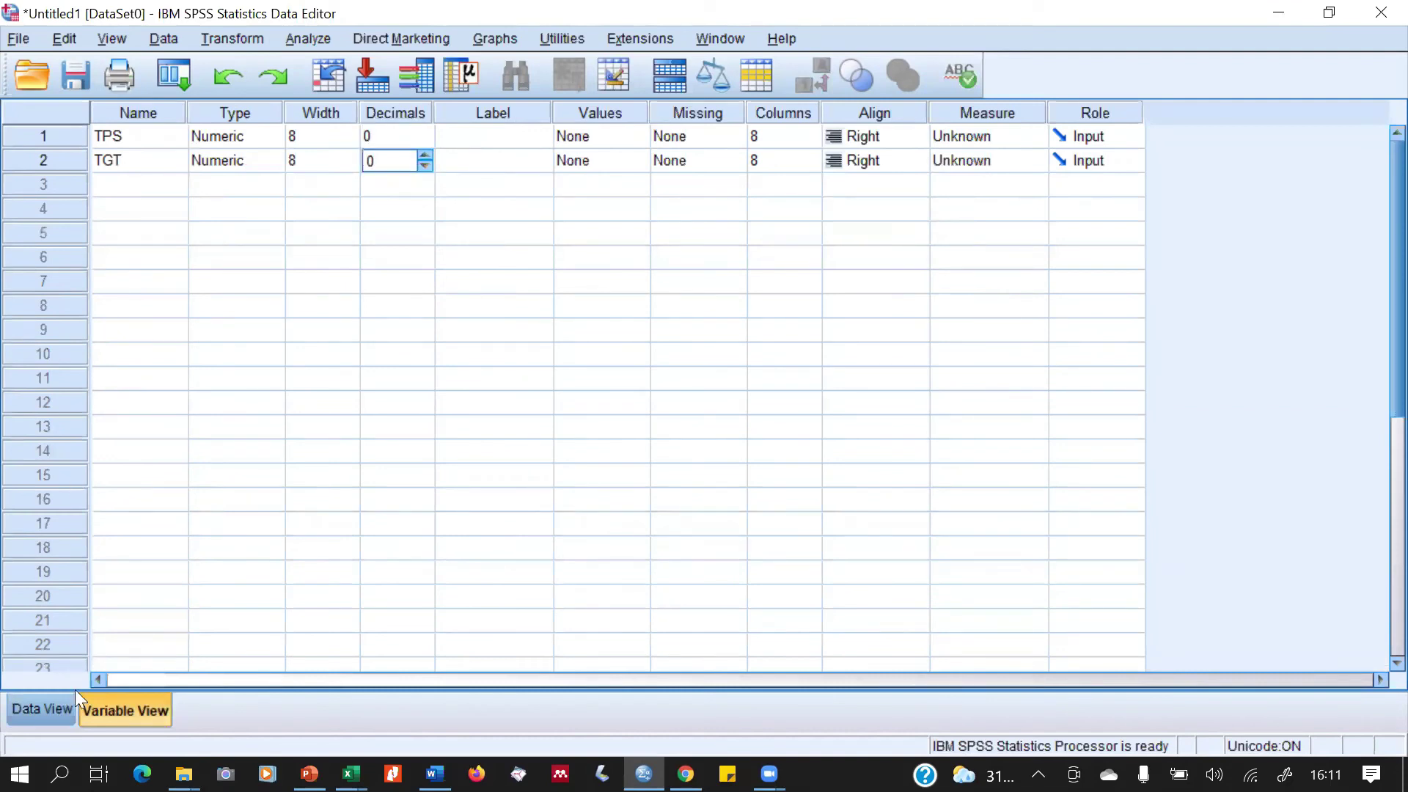
click(60, 715)
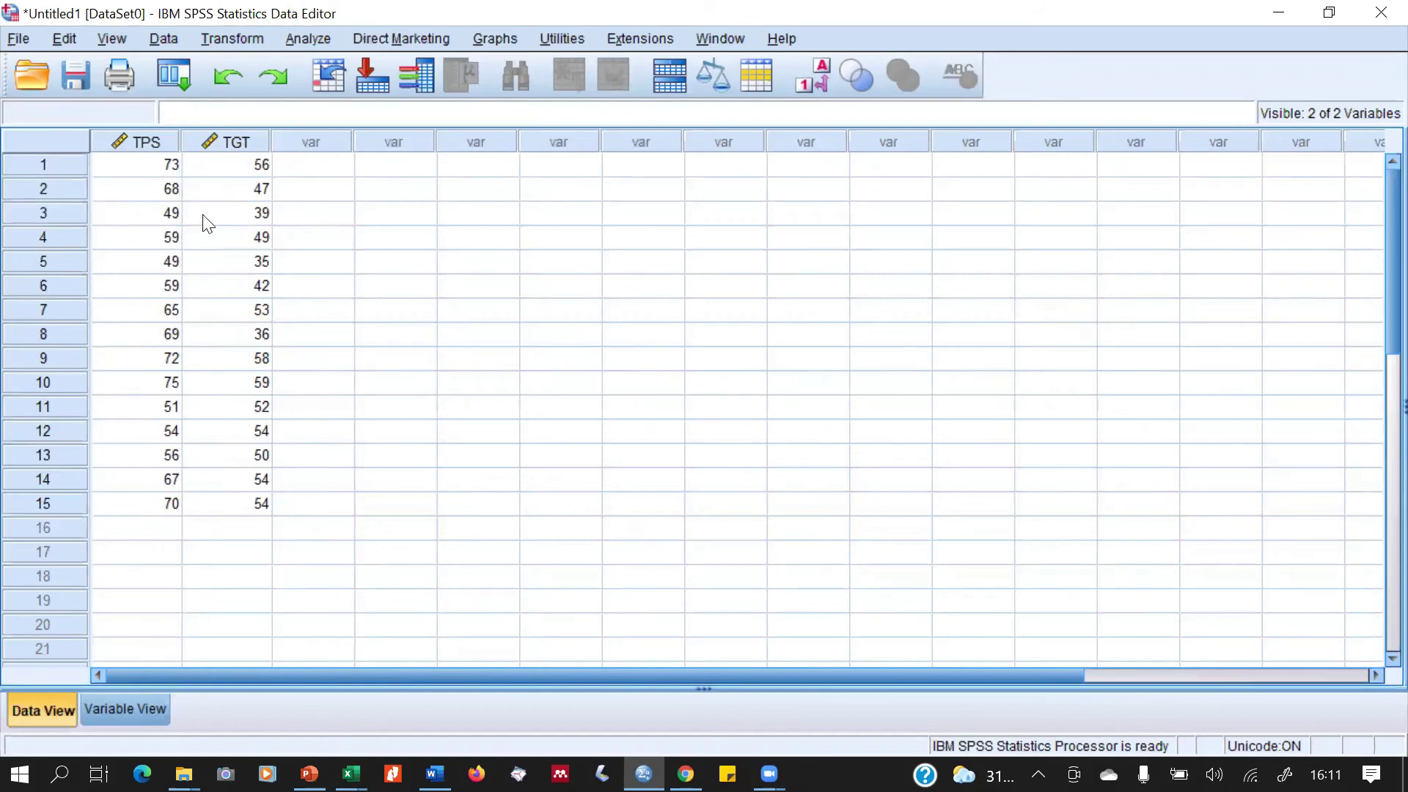
- Give the TPS variable the label "Think Pair Share" in Variable View
click(132, 713)
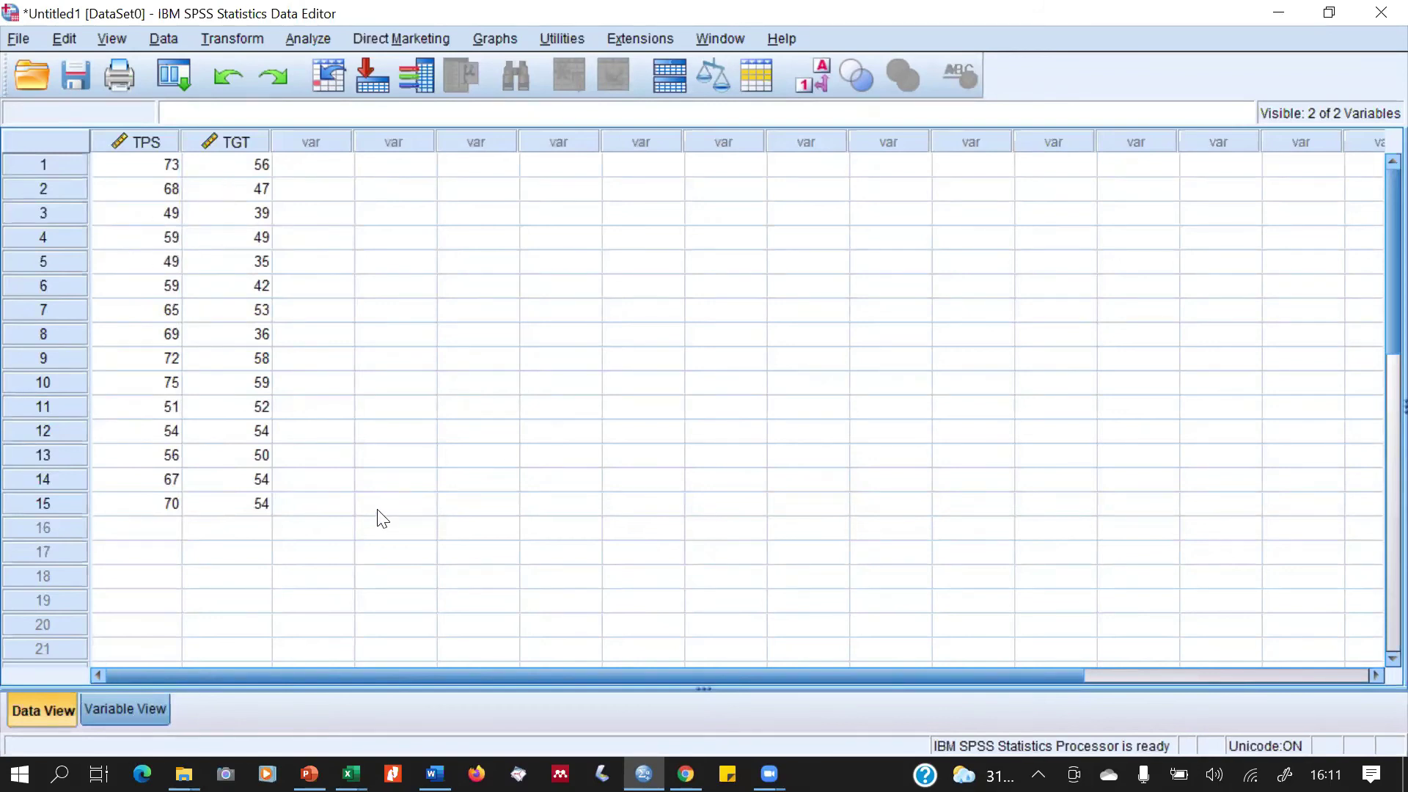
click(495, 137)
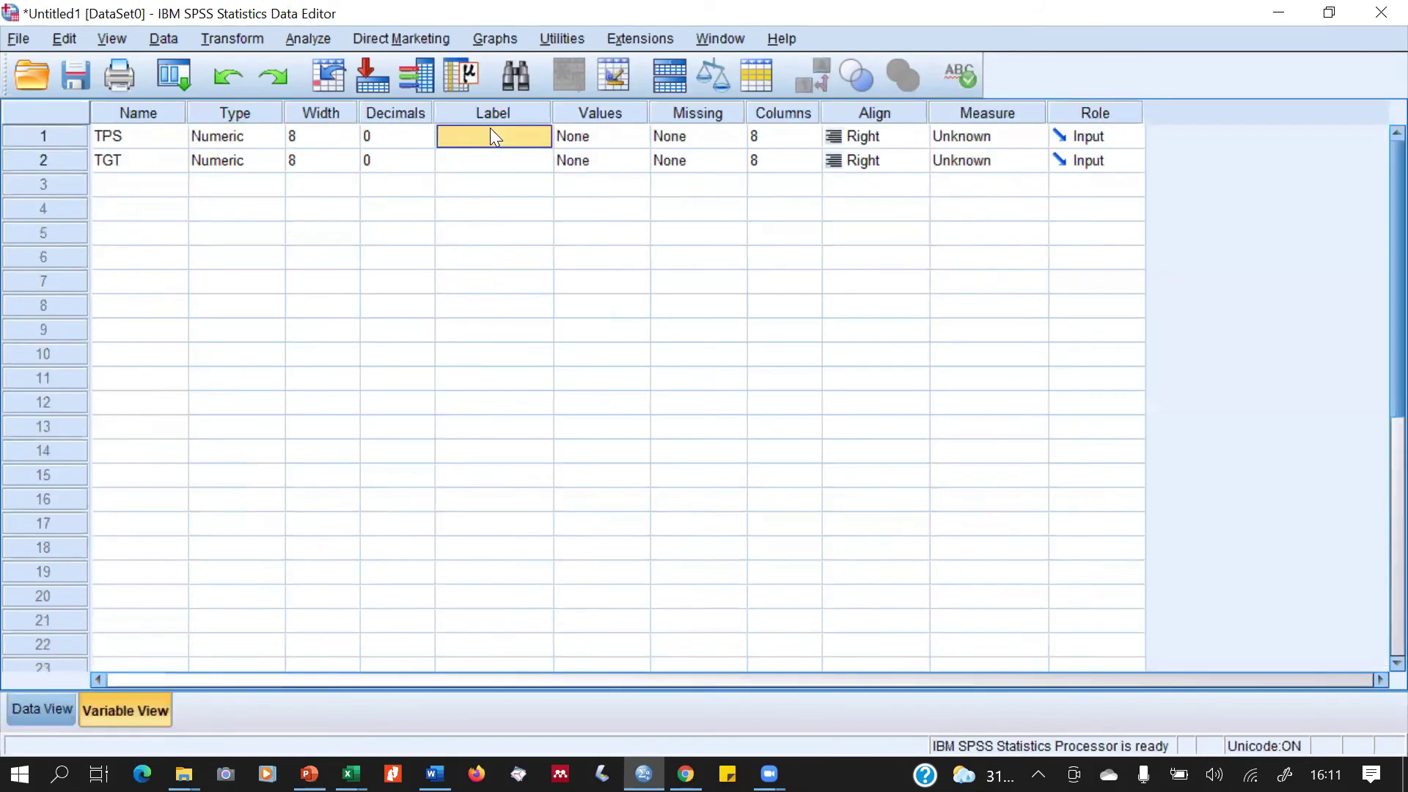
text(T)
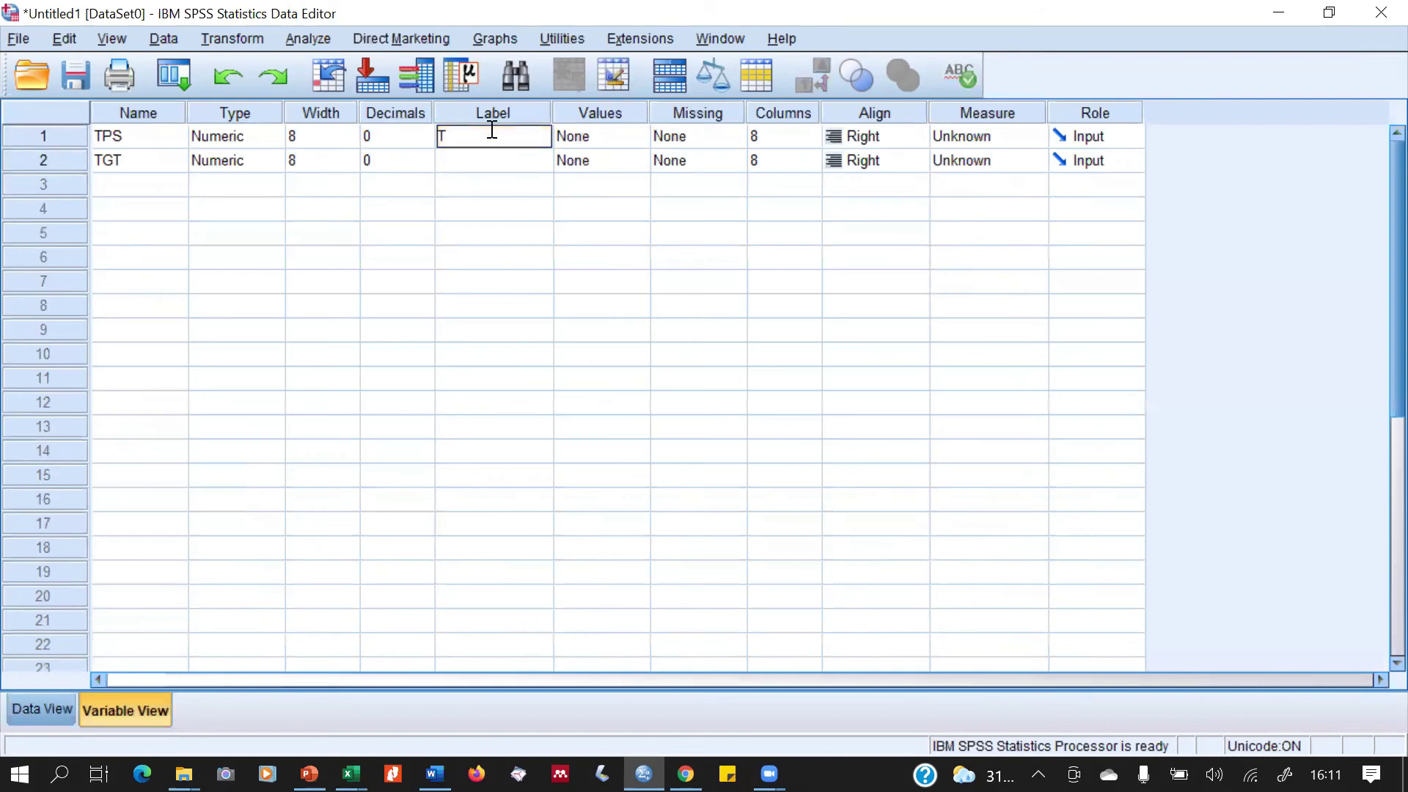
text(hink Pair Share)
- Give the TGT variable the label "Teams Game Tournament"
click(489, 159)
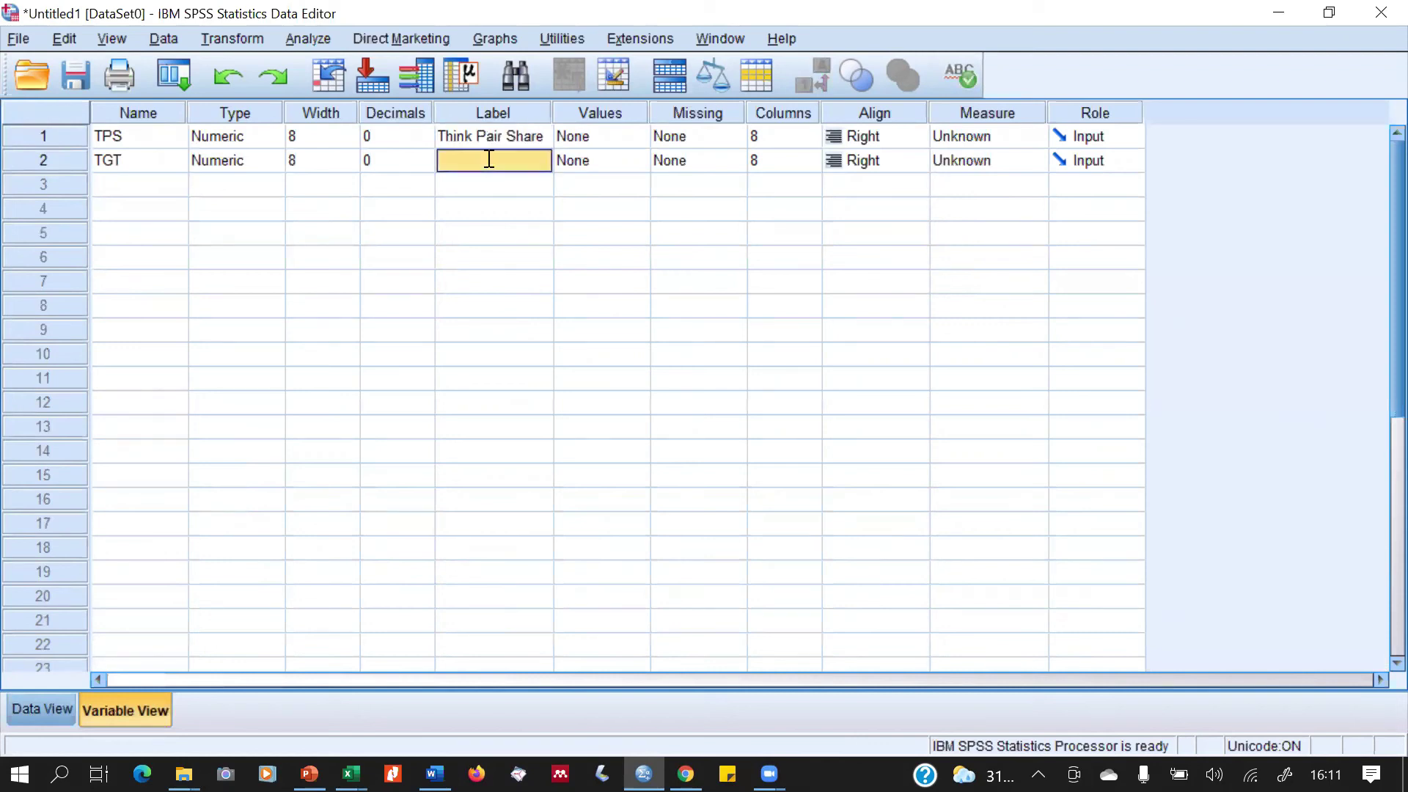
text(T)
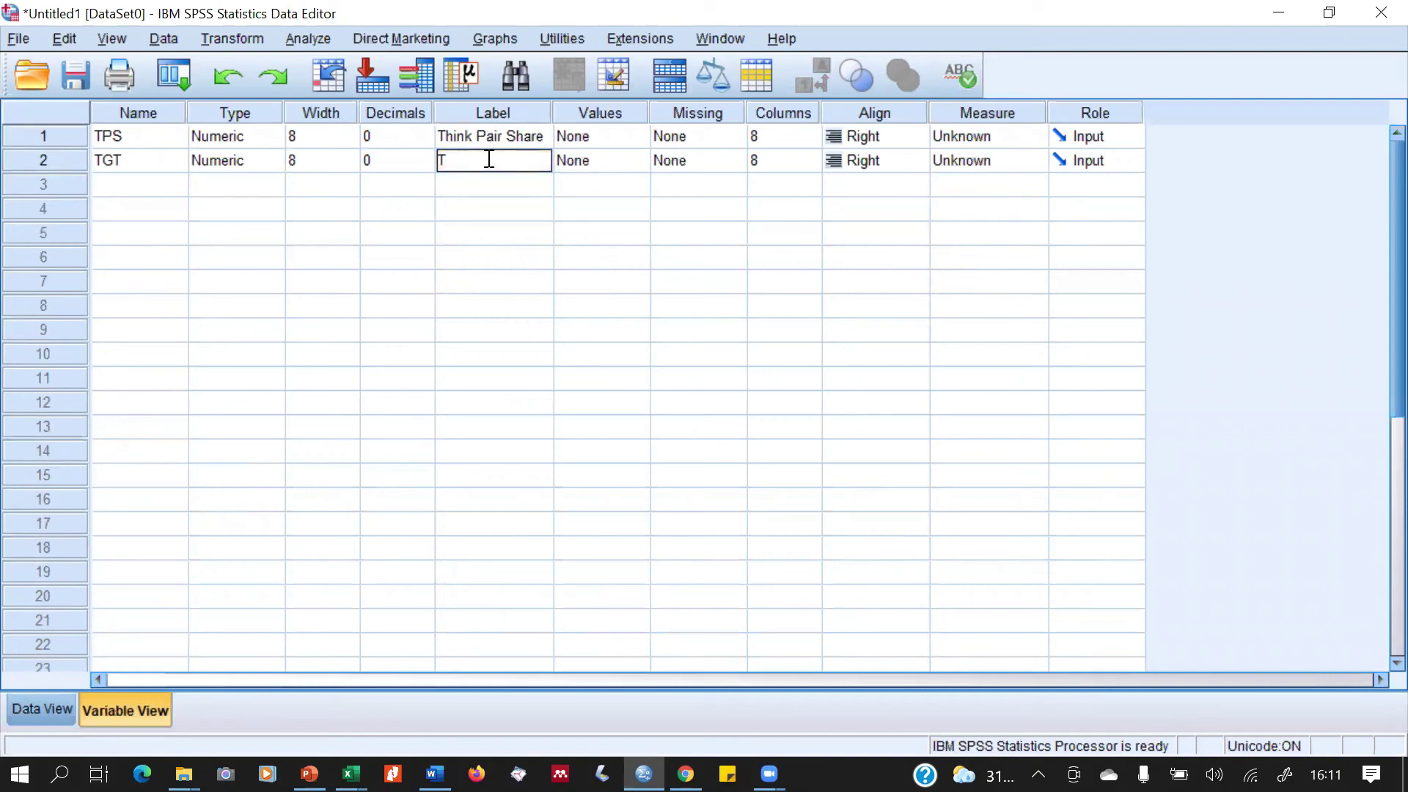
text(eams )
text(Gem)
key(BackSpace)
key(BackSpace)
text(ame)
text( To)
text(ur)
text(nament)
click(495, 218)
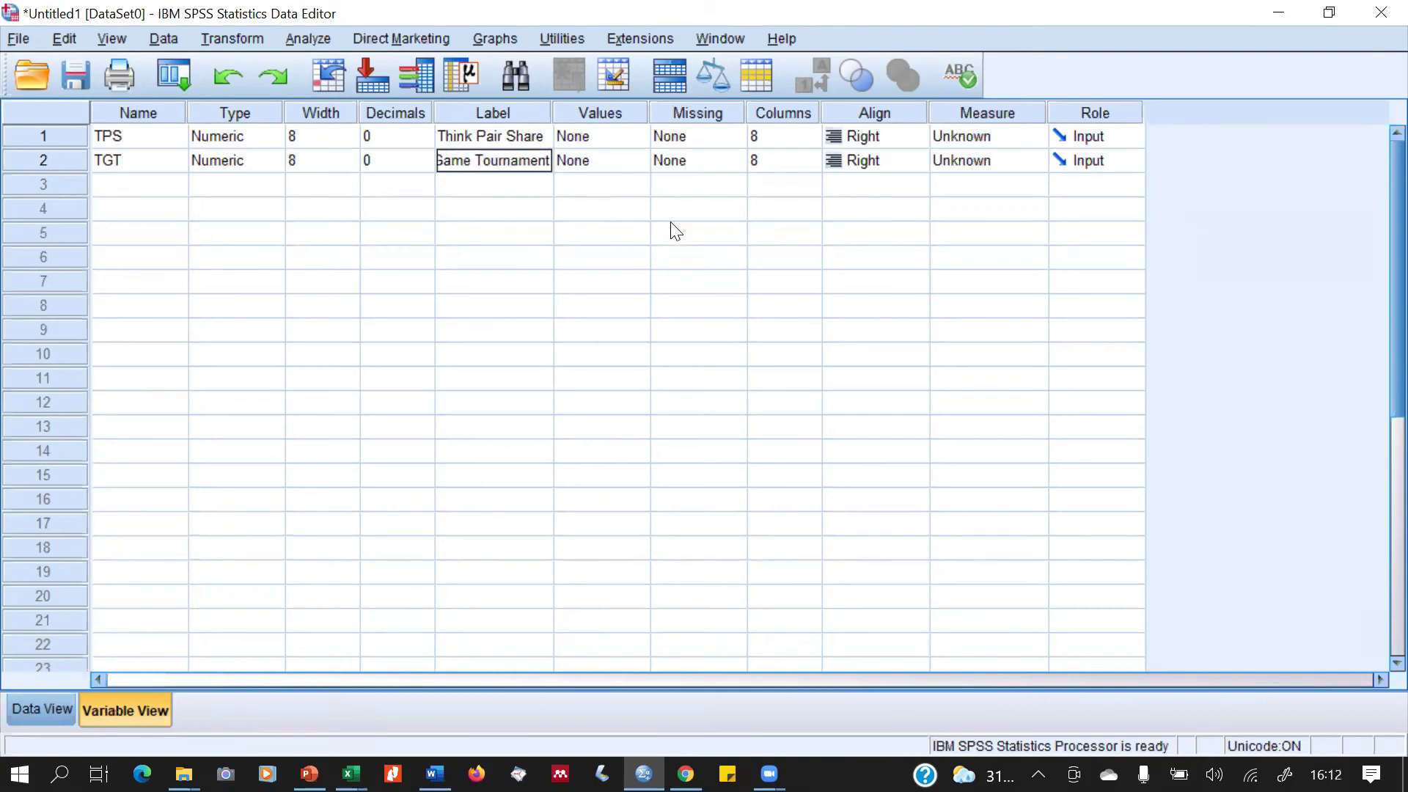
- Review the Values, Missing and Columns attributes of the two variables
click(587, 111)
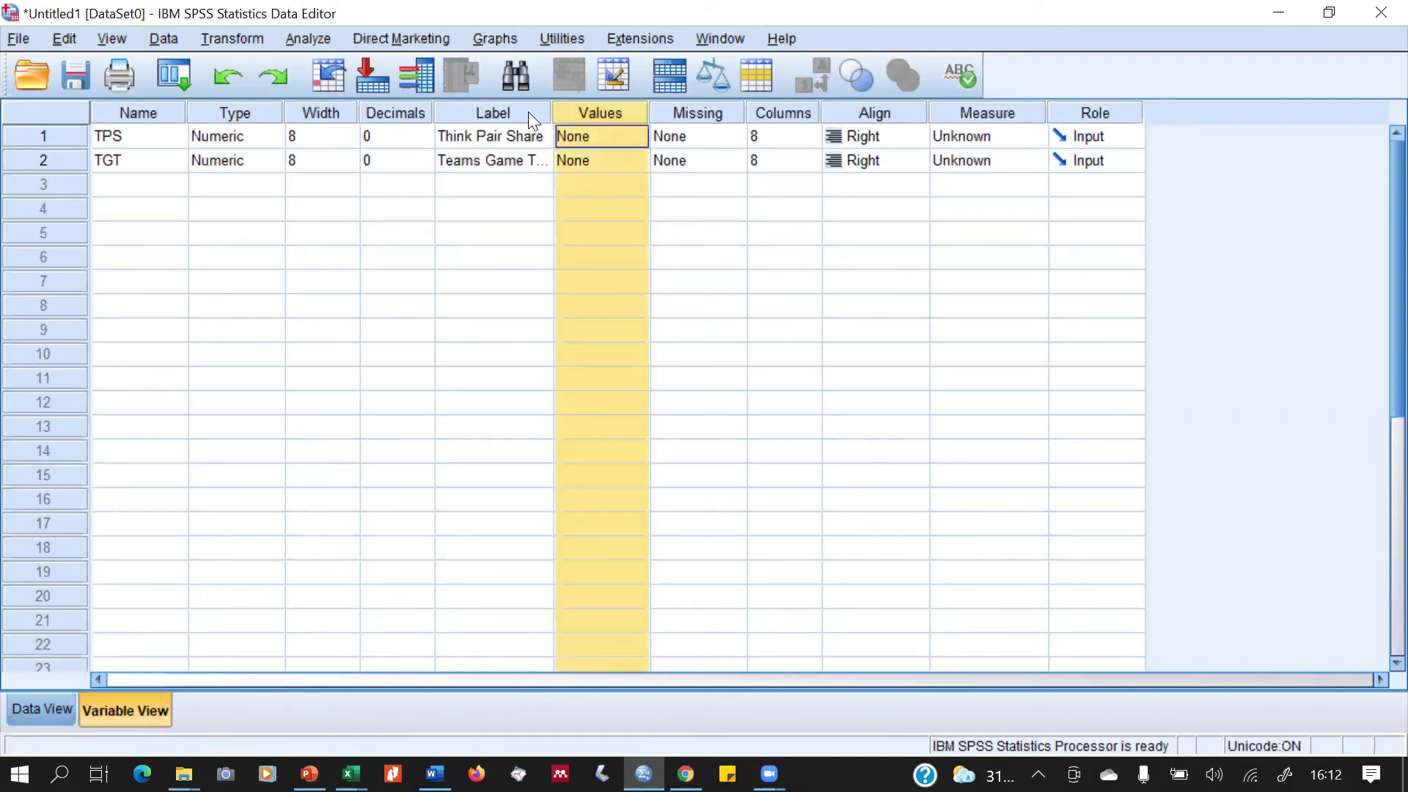
click(530, 183)
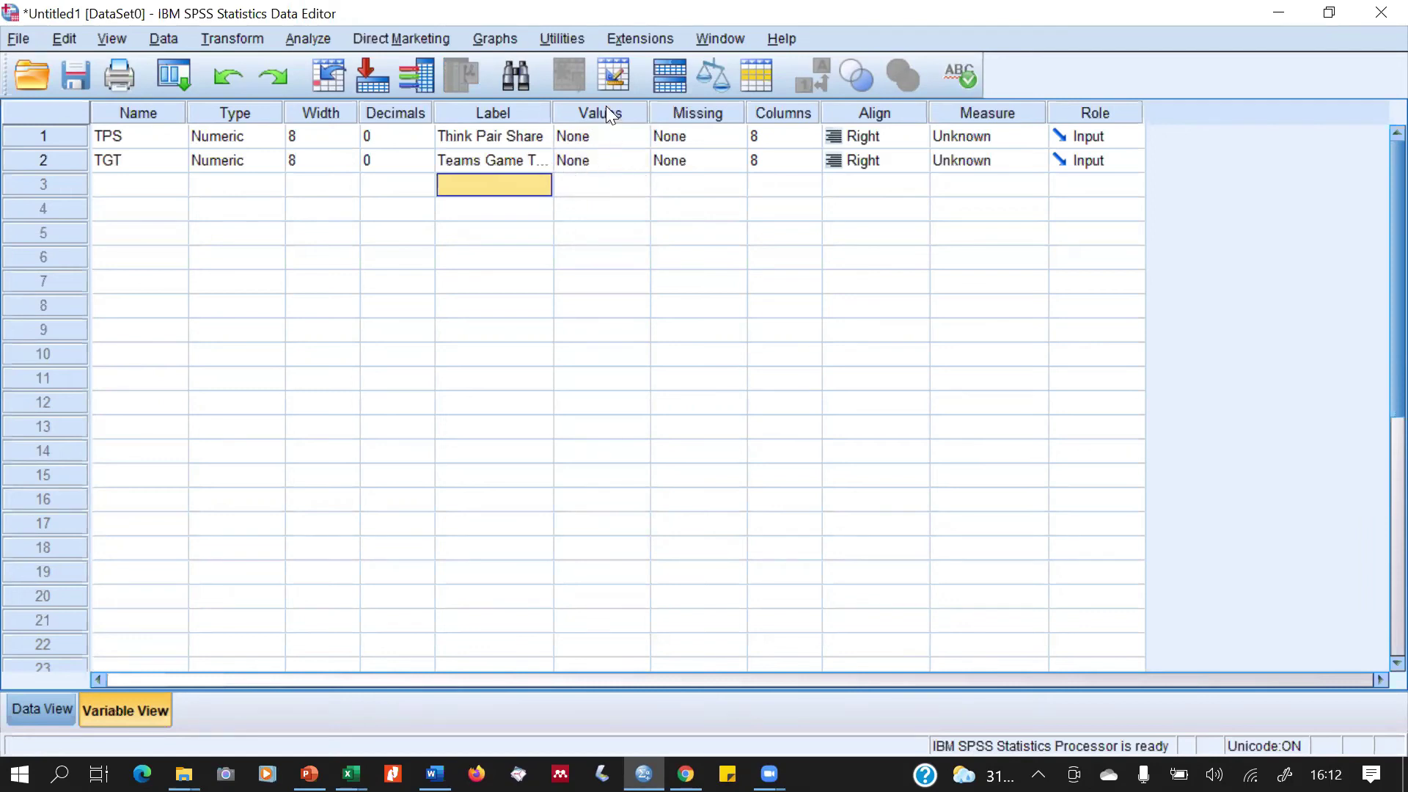
click(685, 116)
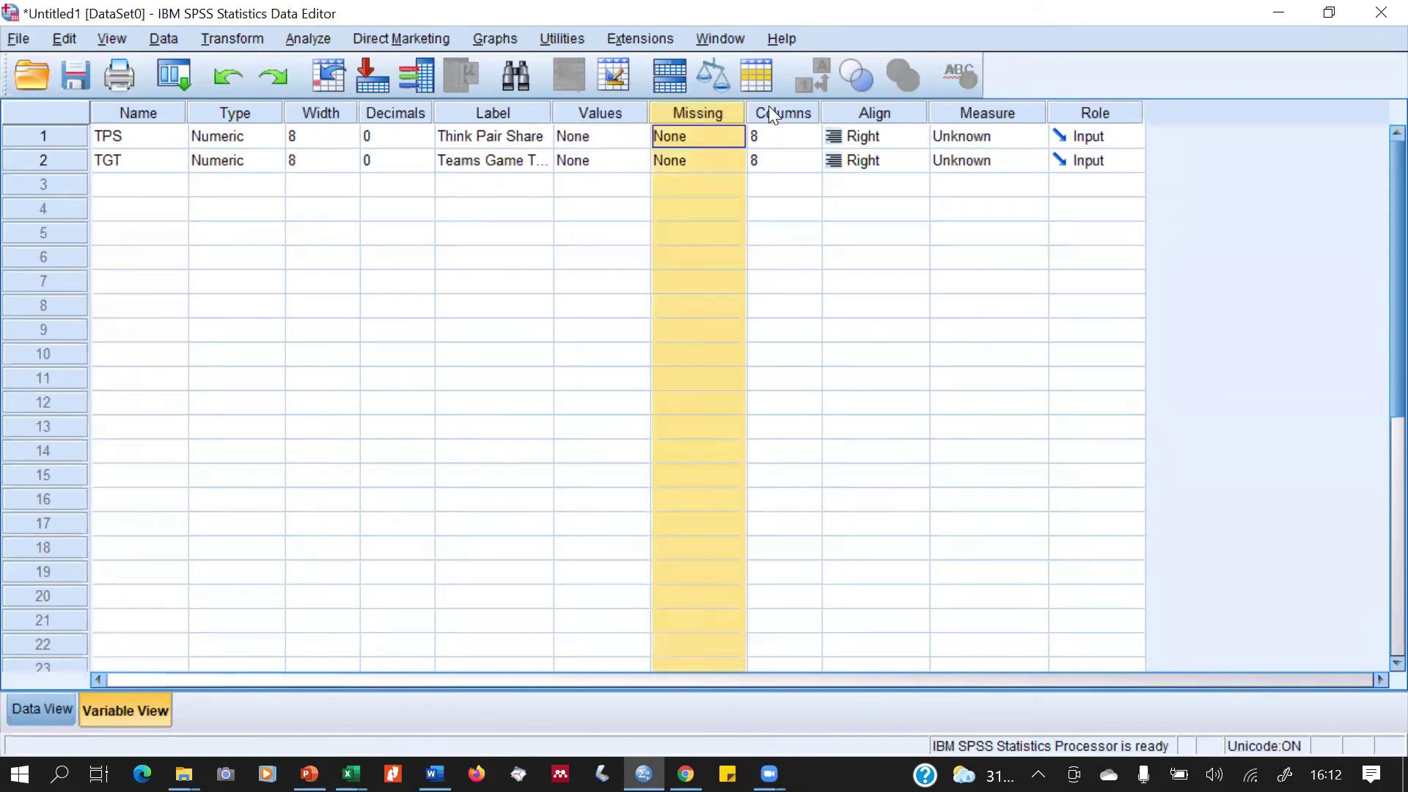
click(808, 106)
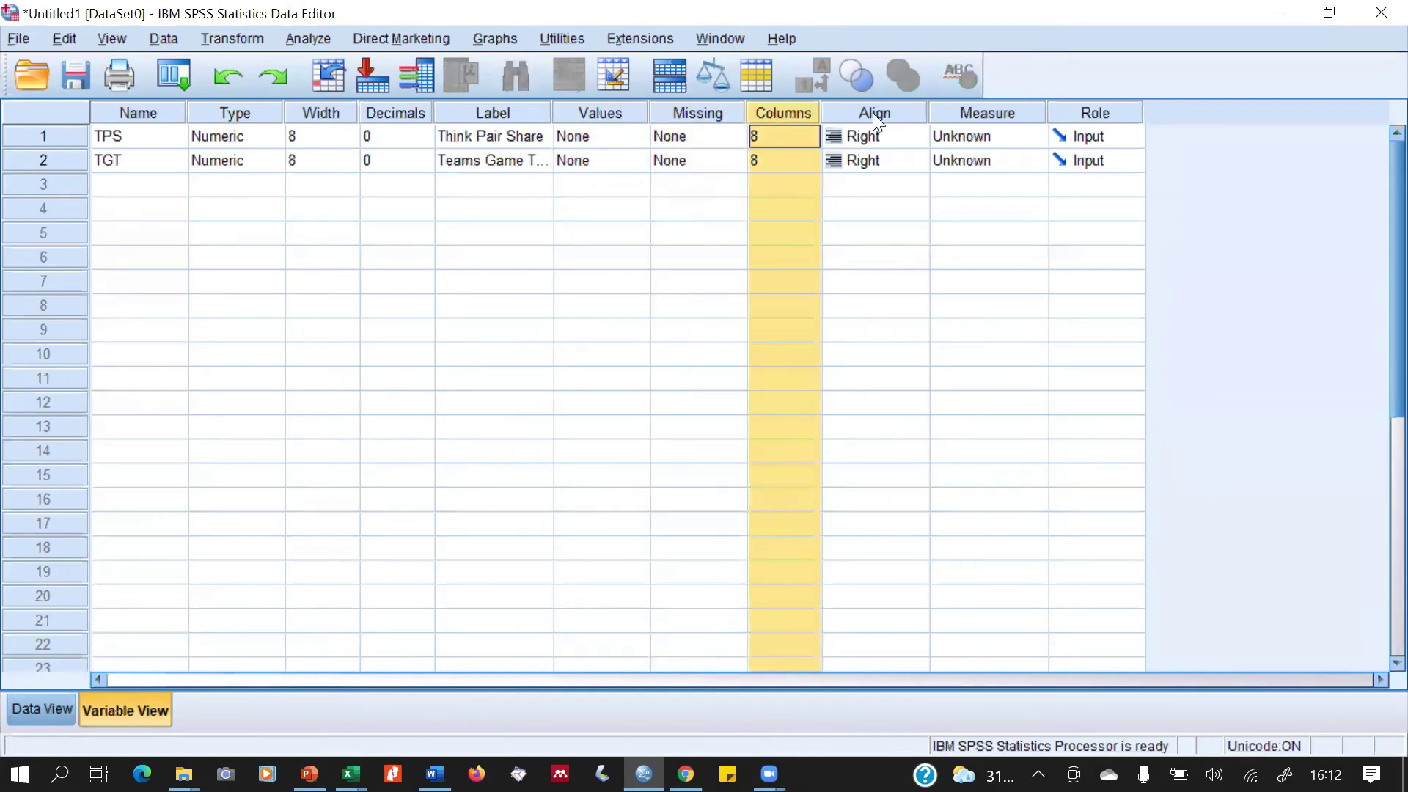
- Set the alignment of both TPS and TGT to Center and check the values in Data View
click(873, 113)
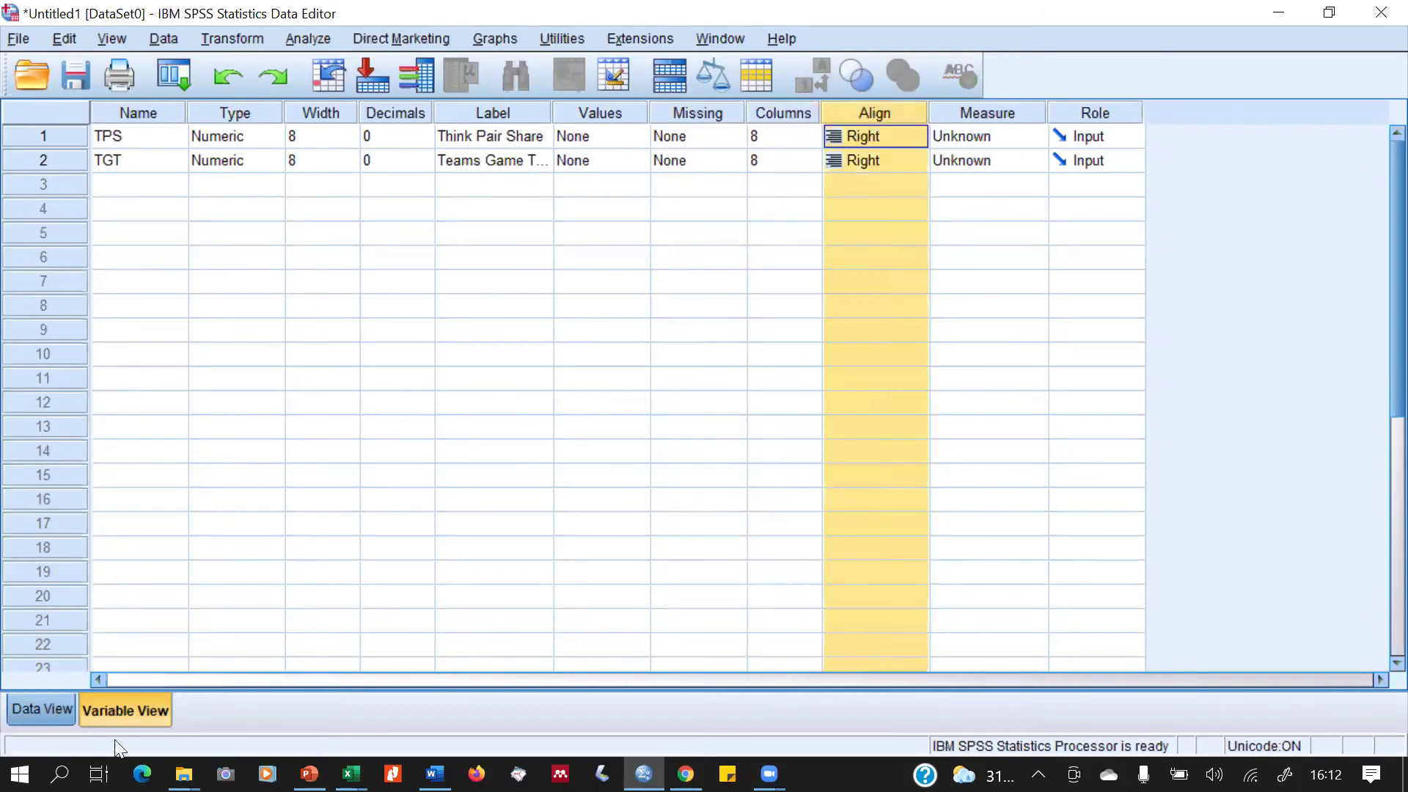
click(57, 715)
click(141, 708)
click(890, 137)
click(872, 205)
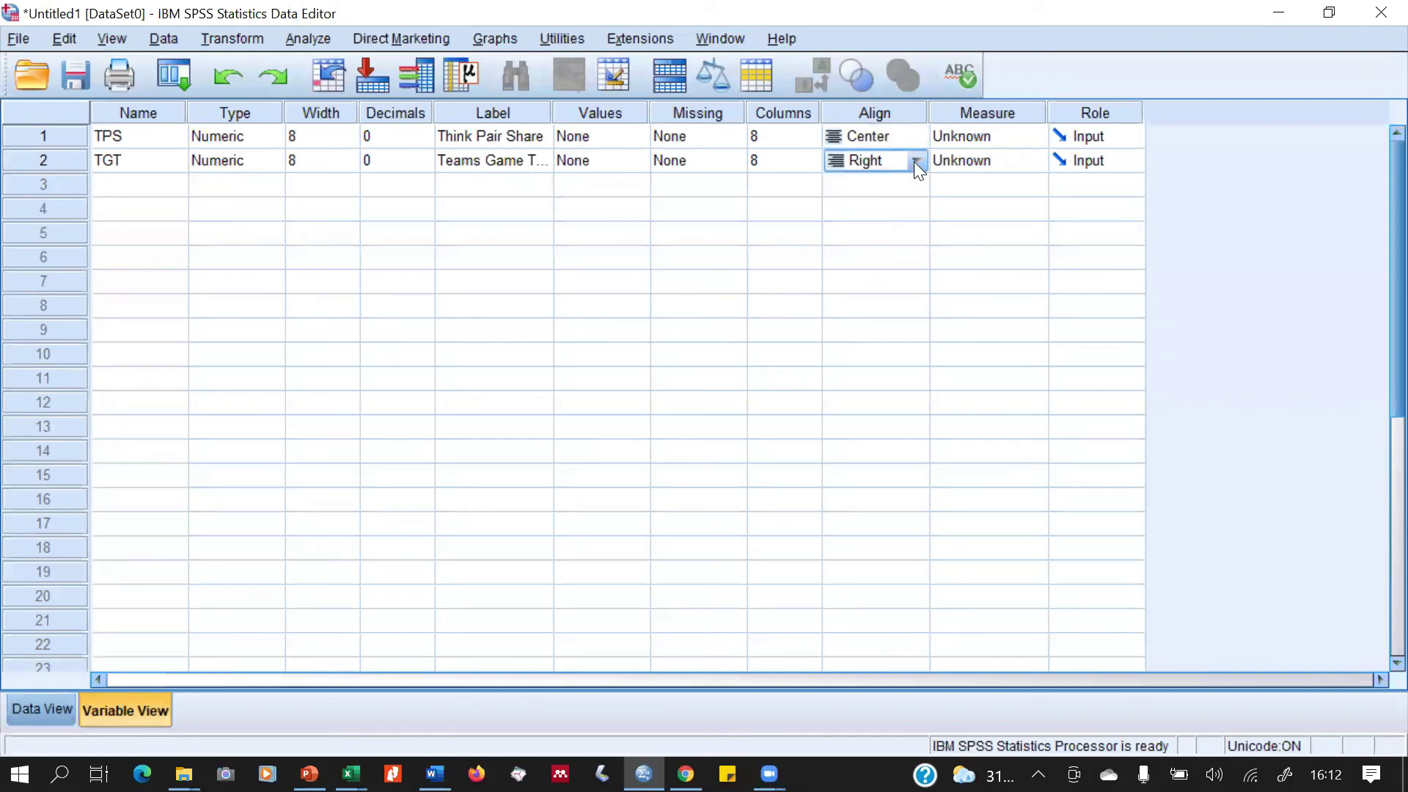
click(914, 162)
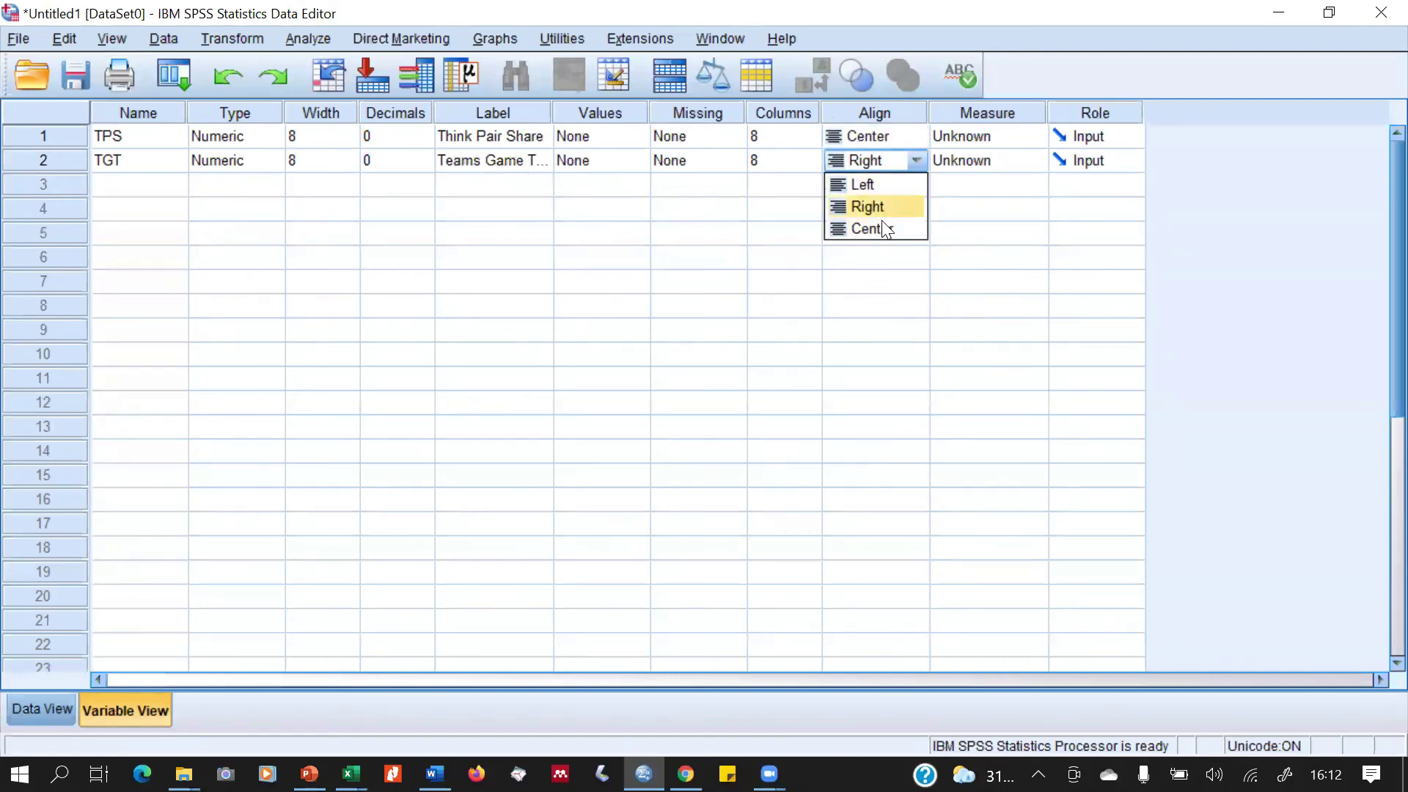
click(881, 227)
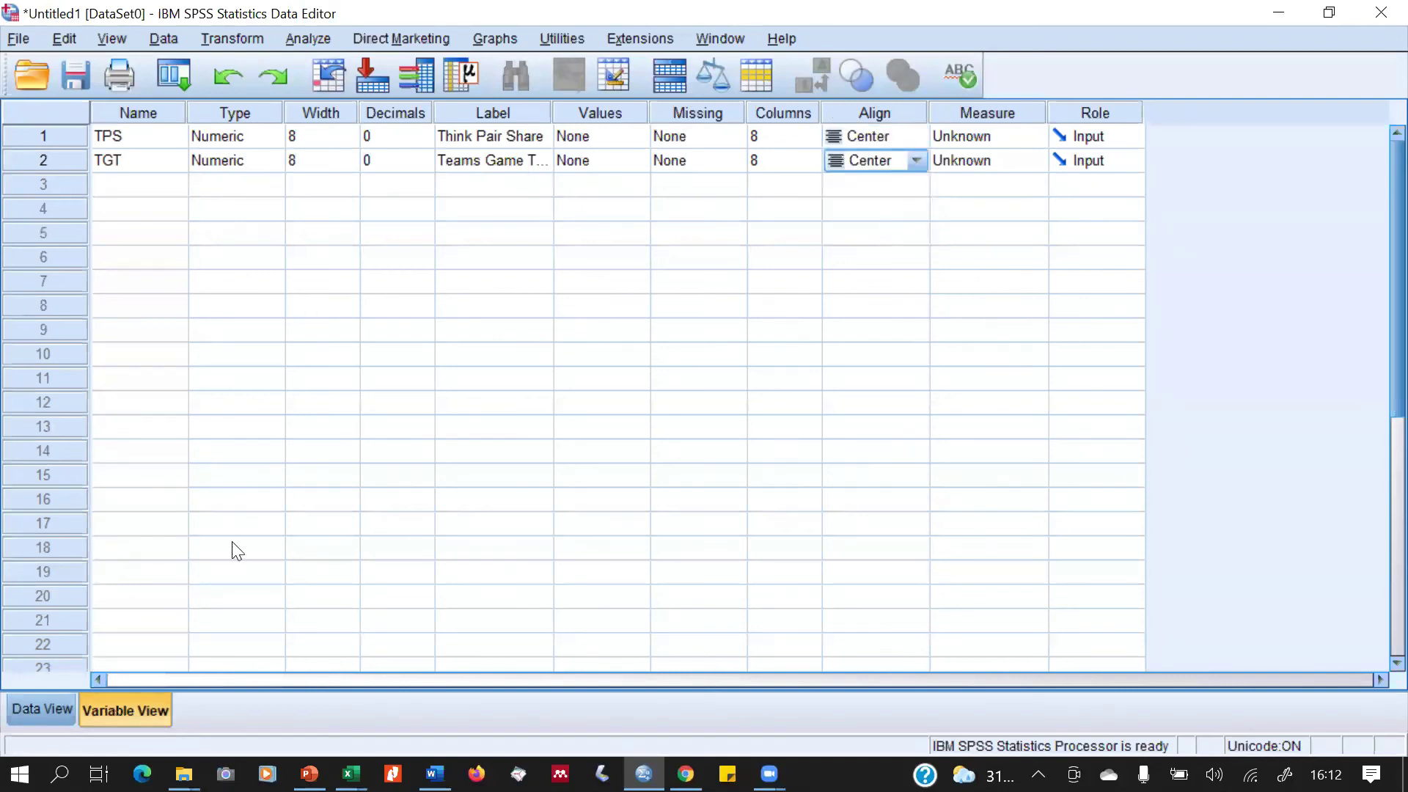
click(48, 706)
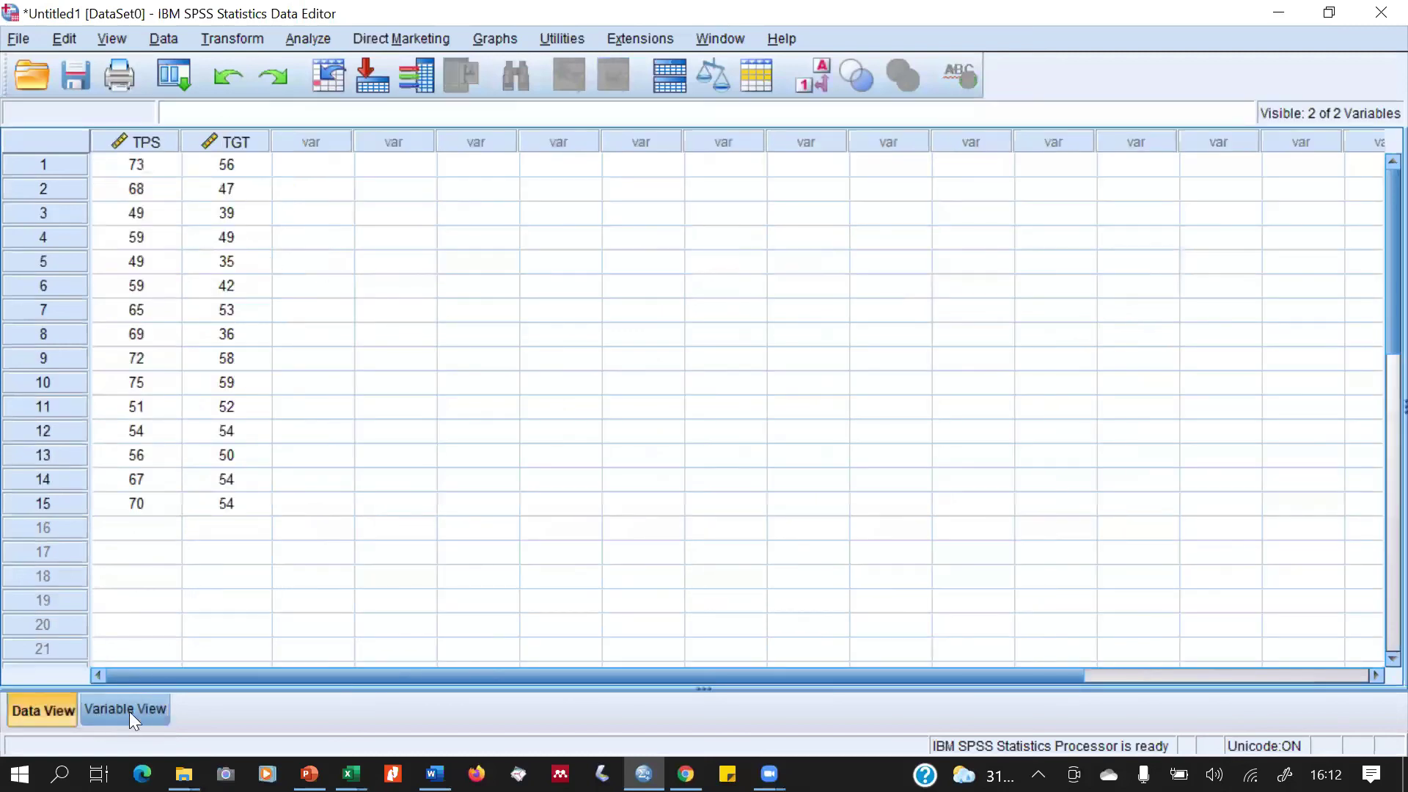
click(141, 710)
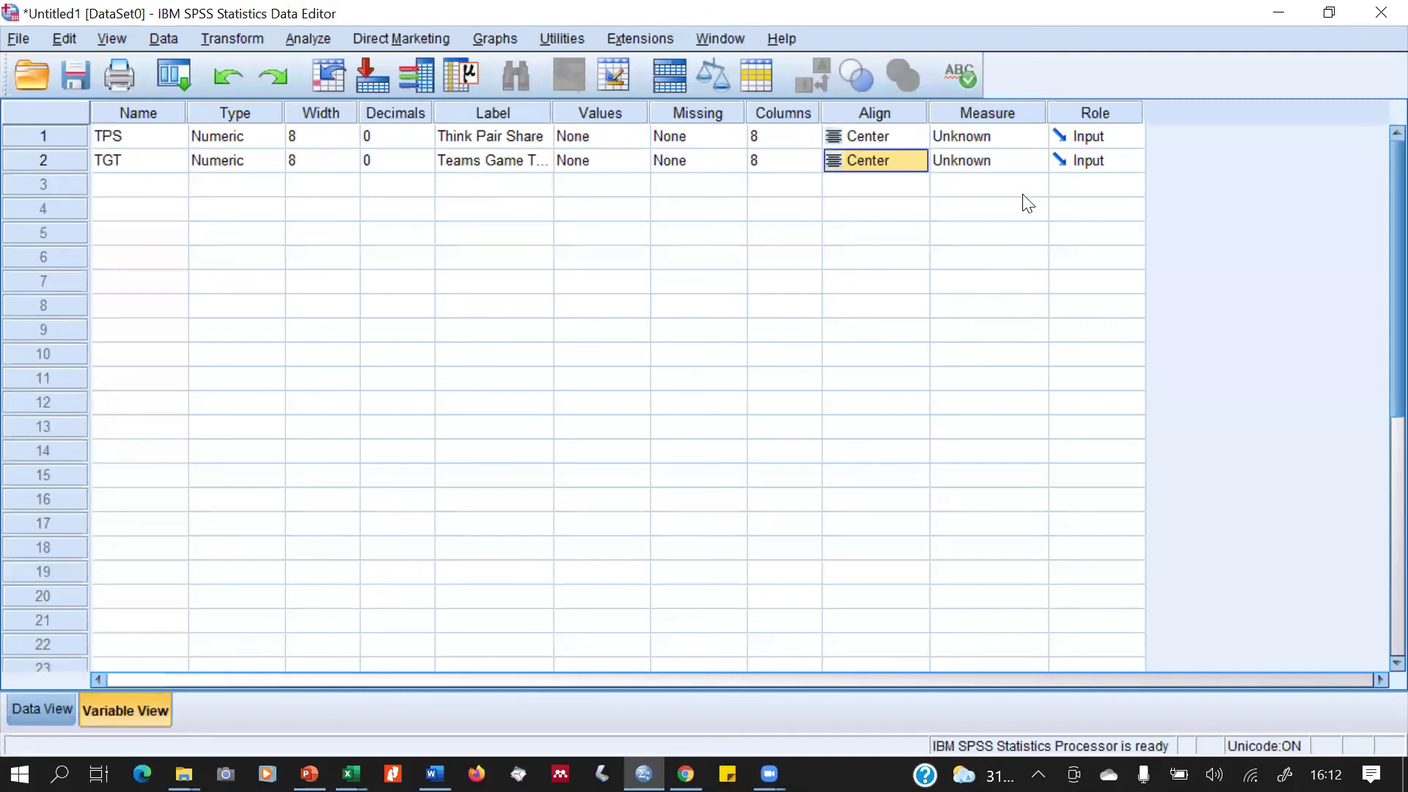
- Set the measurement level of both TPS and TGT to Scale and check the variables in Data View
click(1023, 138)
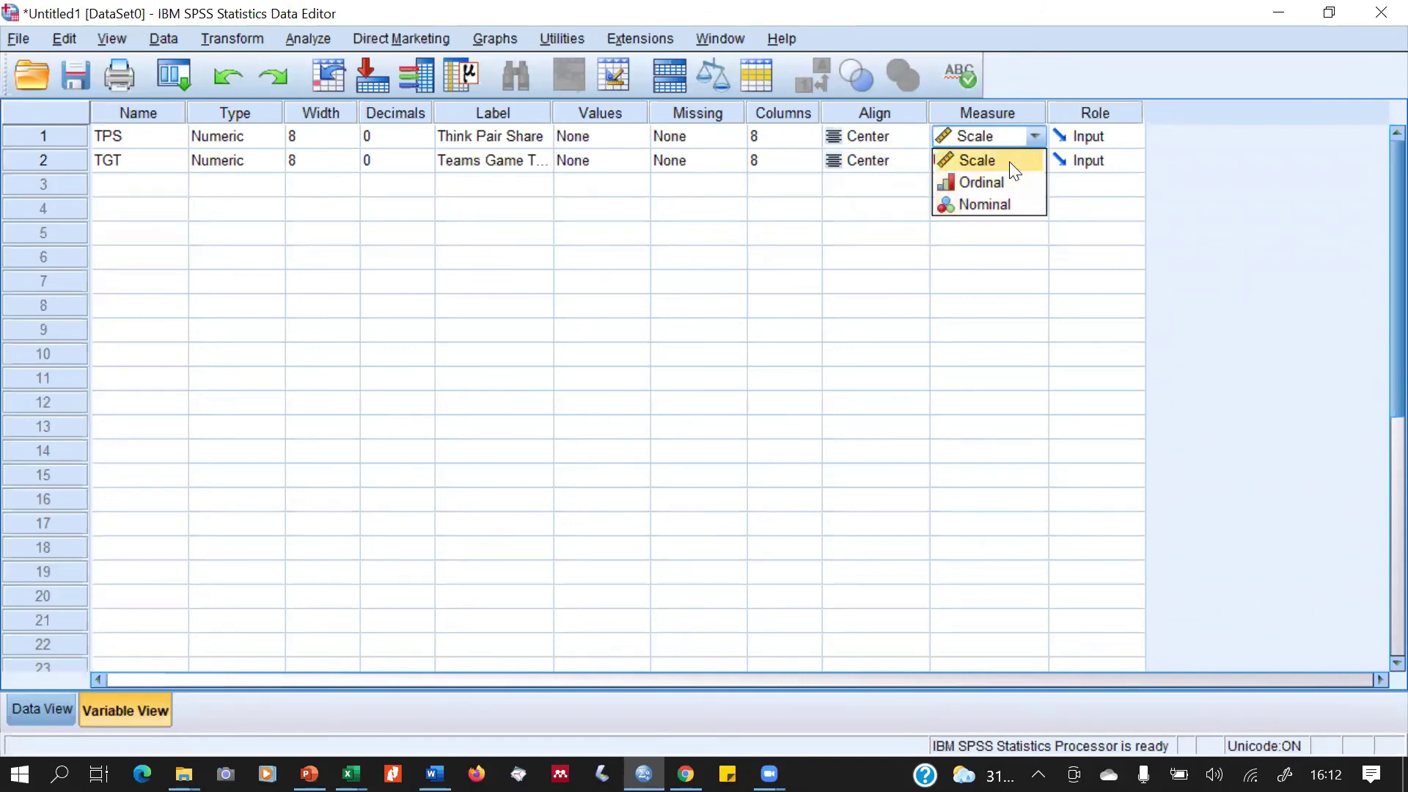
click(1032, 163)
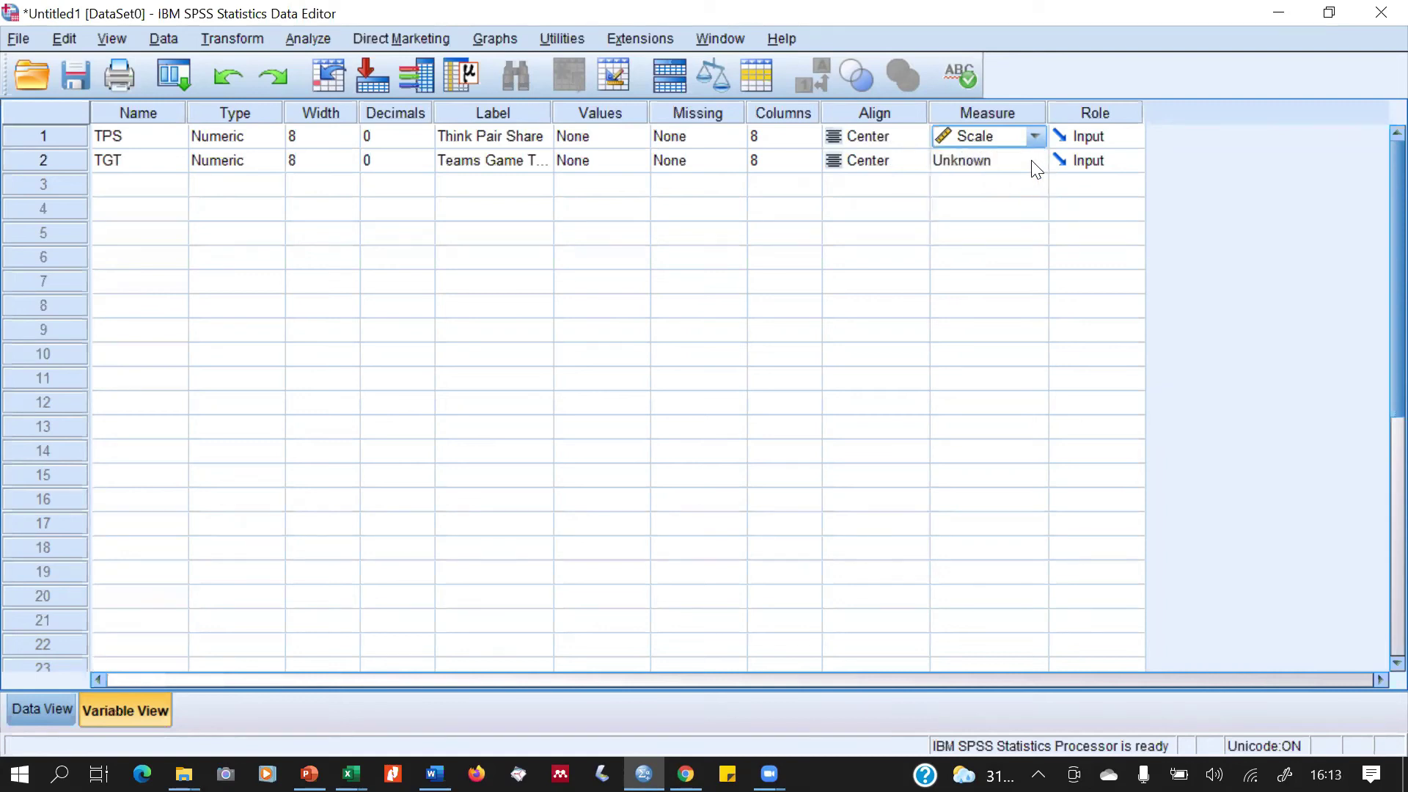
click(1034, 161)
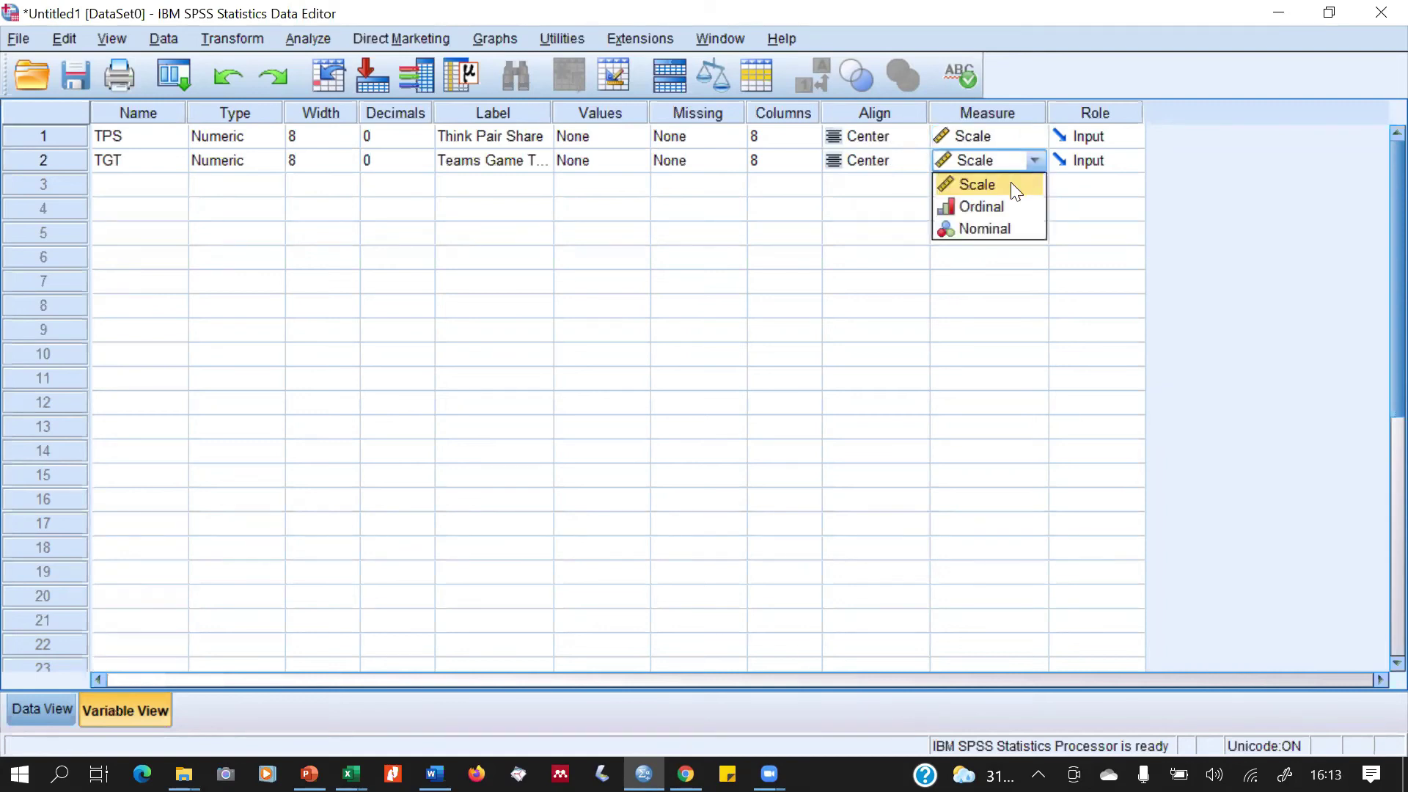
click(1012, 183)
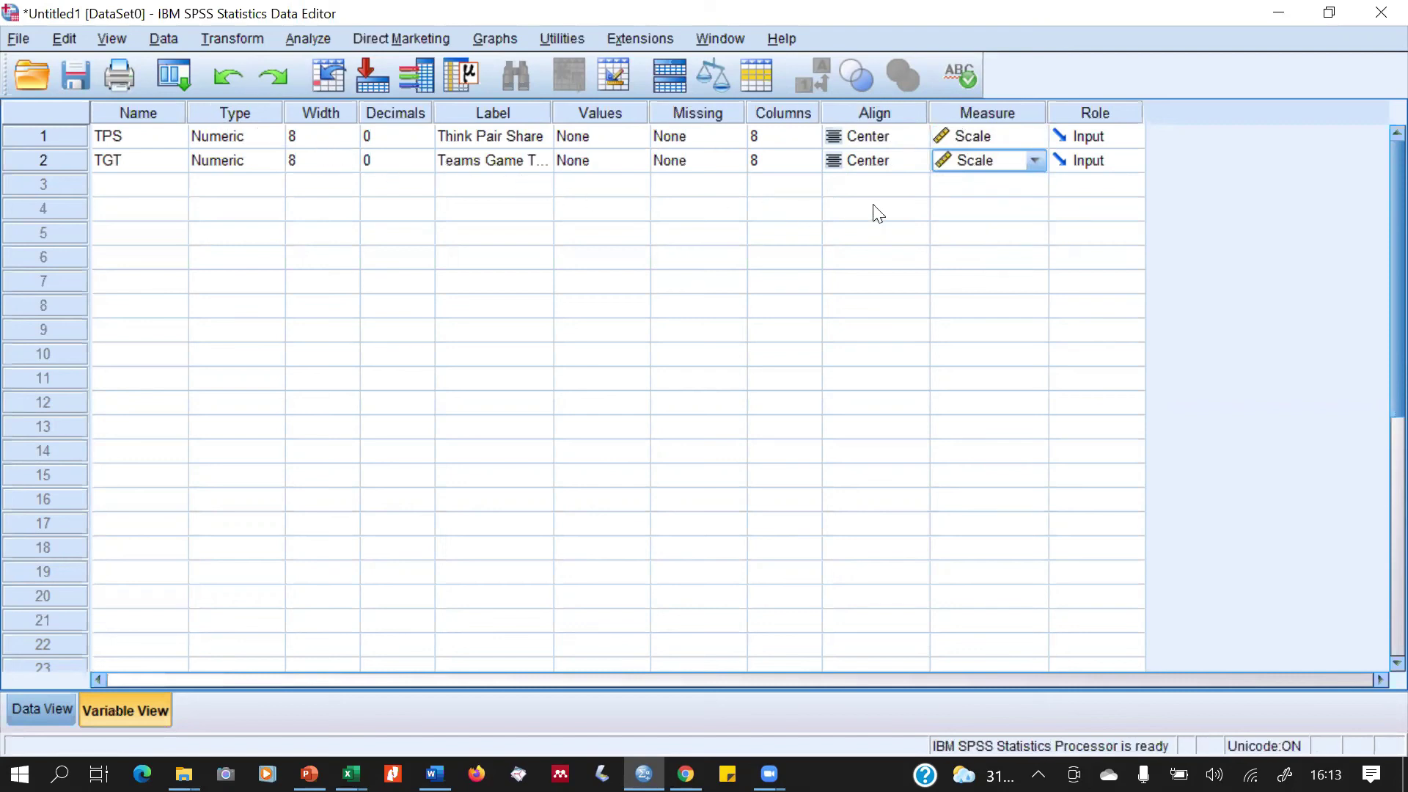
click(34, 714)
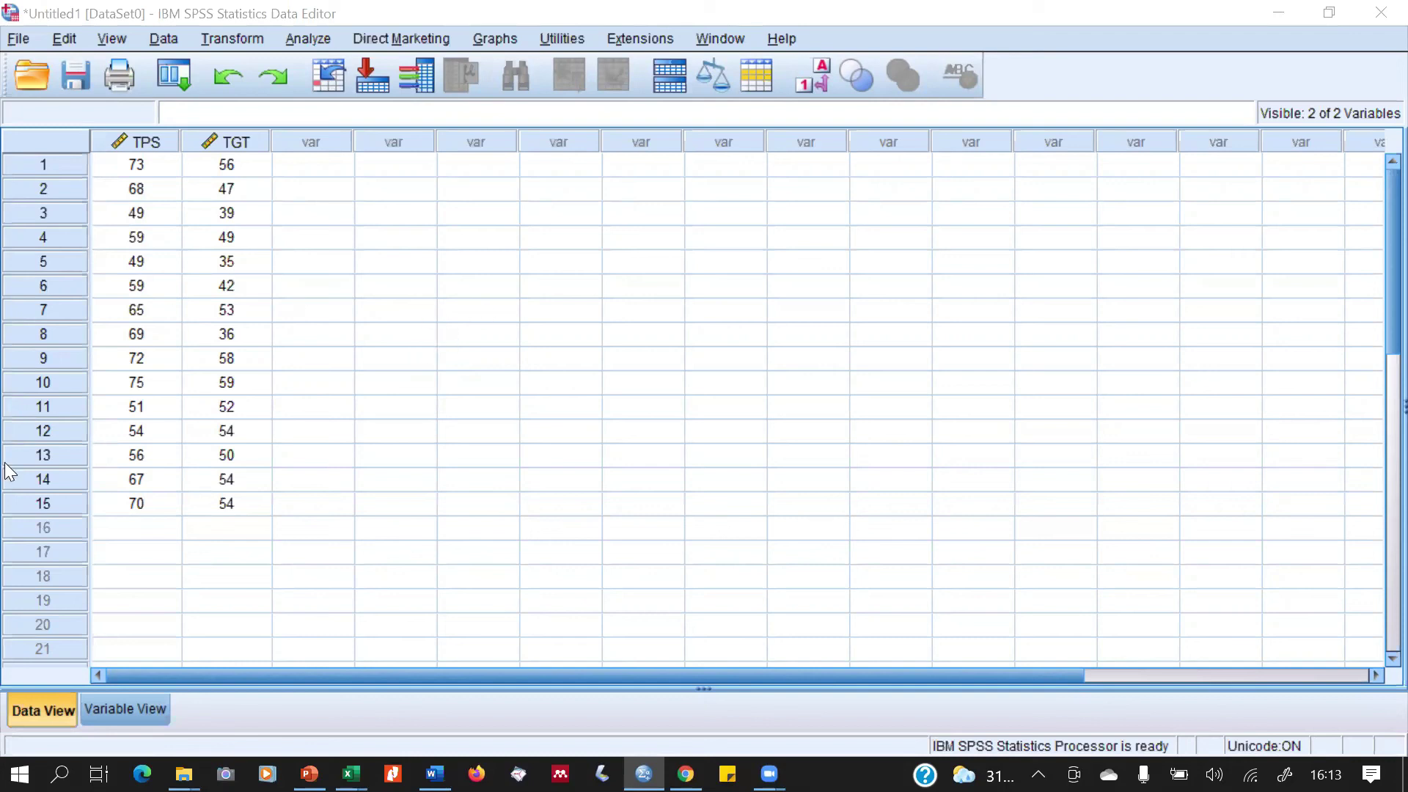
click(121, 708)
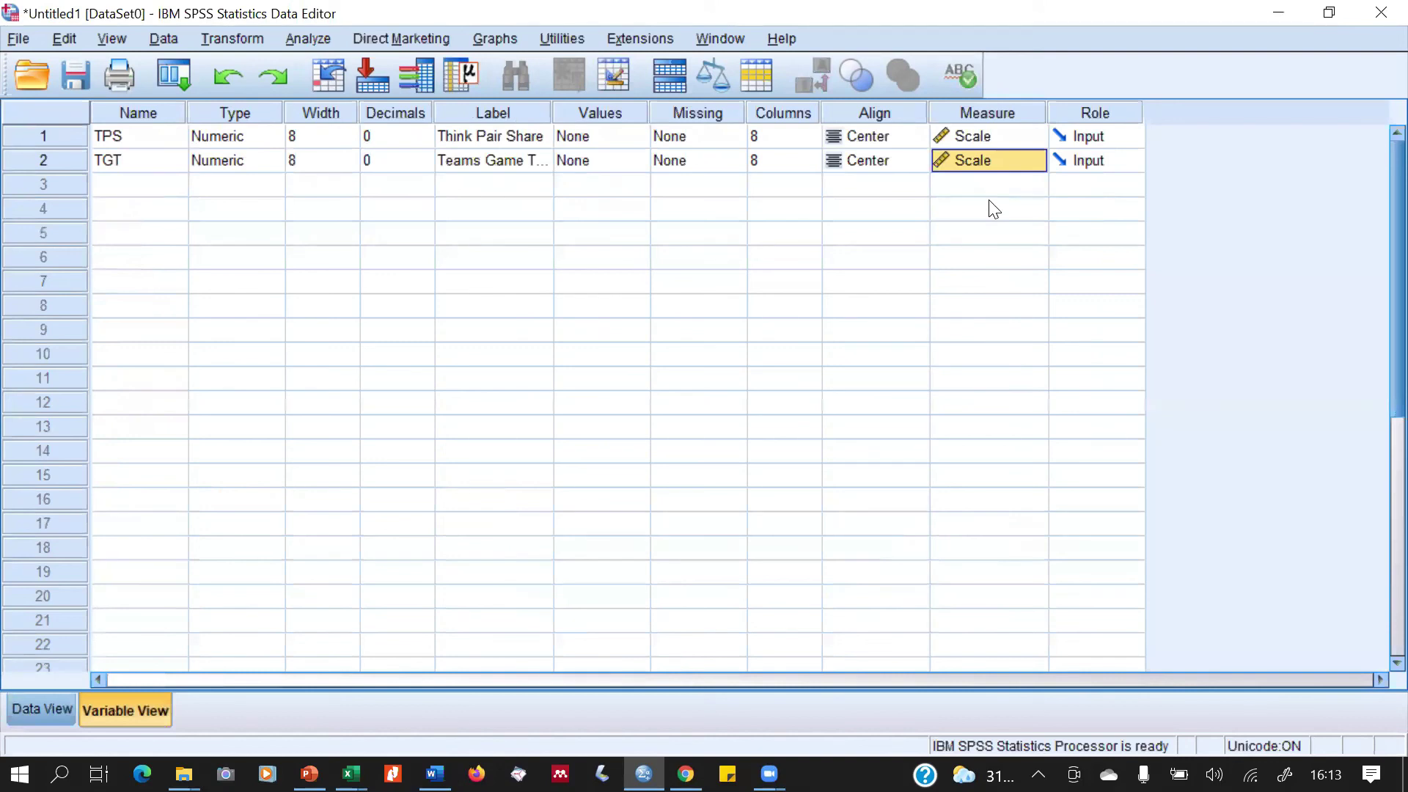
click(994, 209)
click(856, 235)
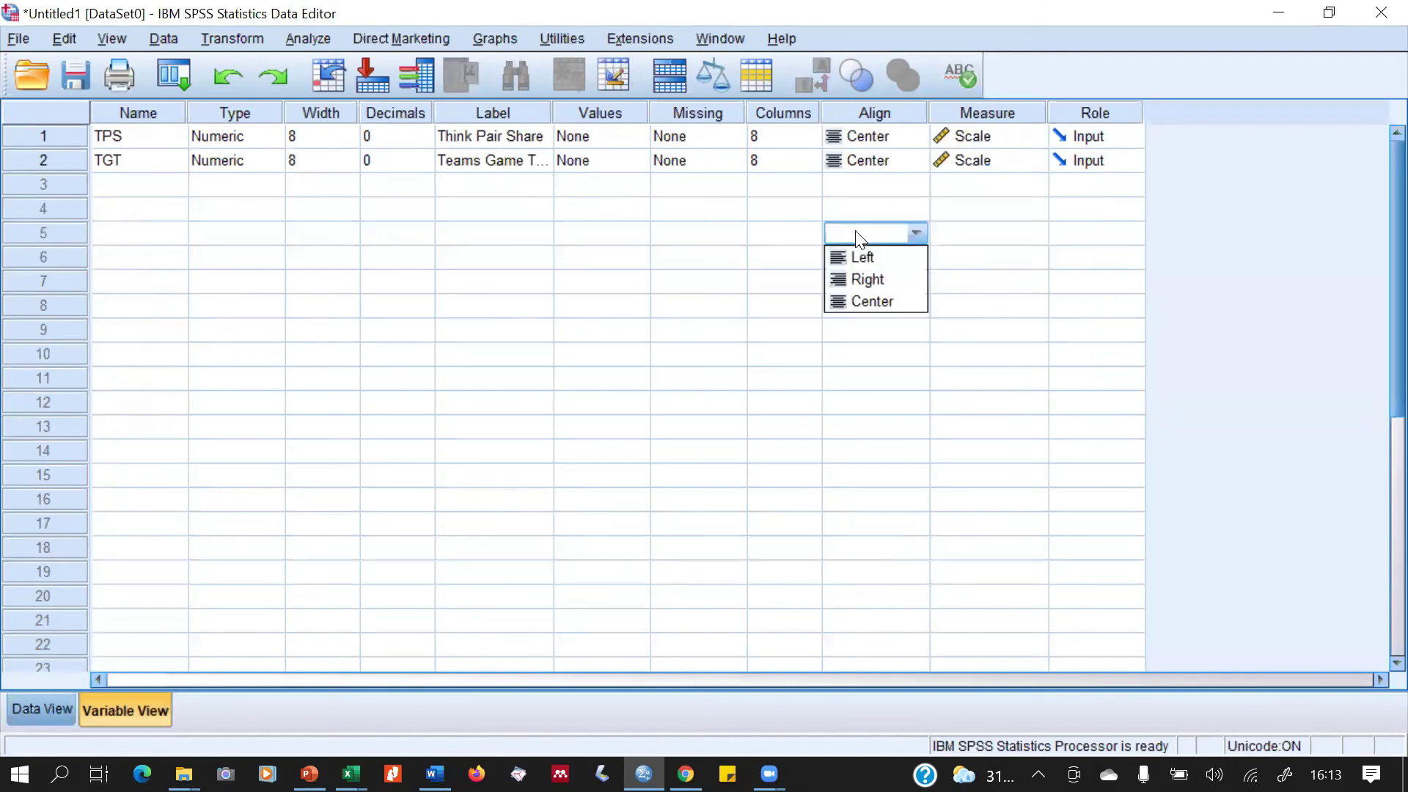
key(Escape)
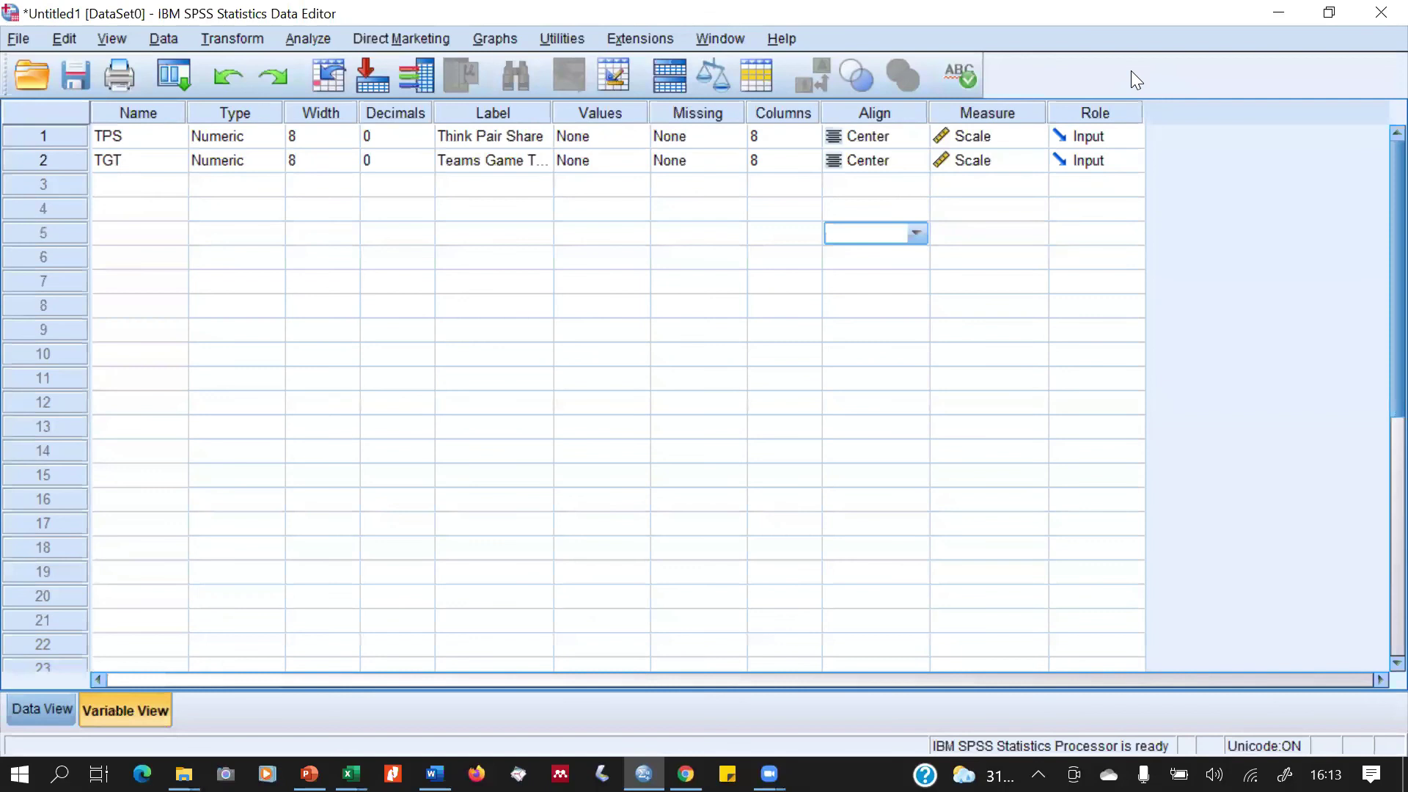
- Review the measurement level options of TPS and the label texts of both variables in Variable View
click(1039, 138)
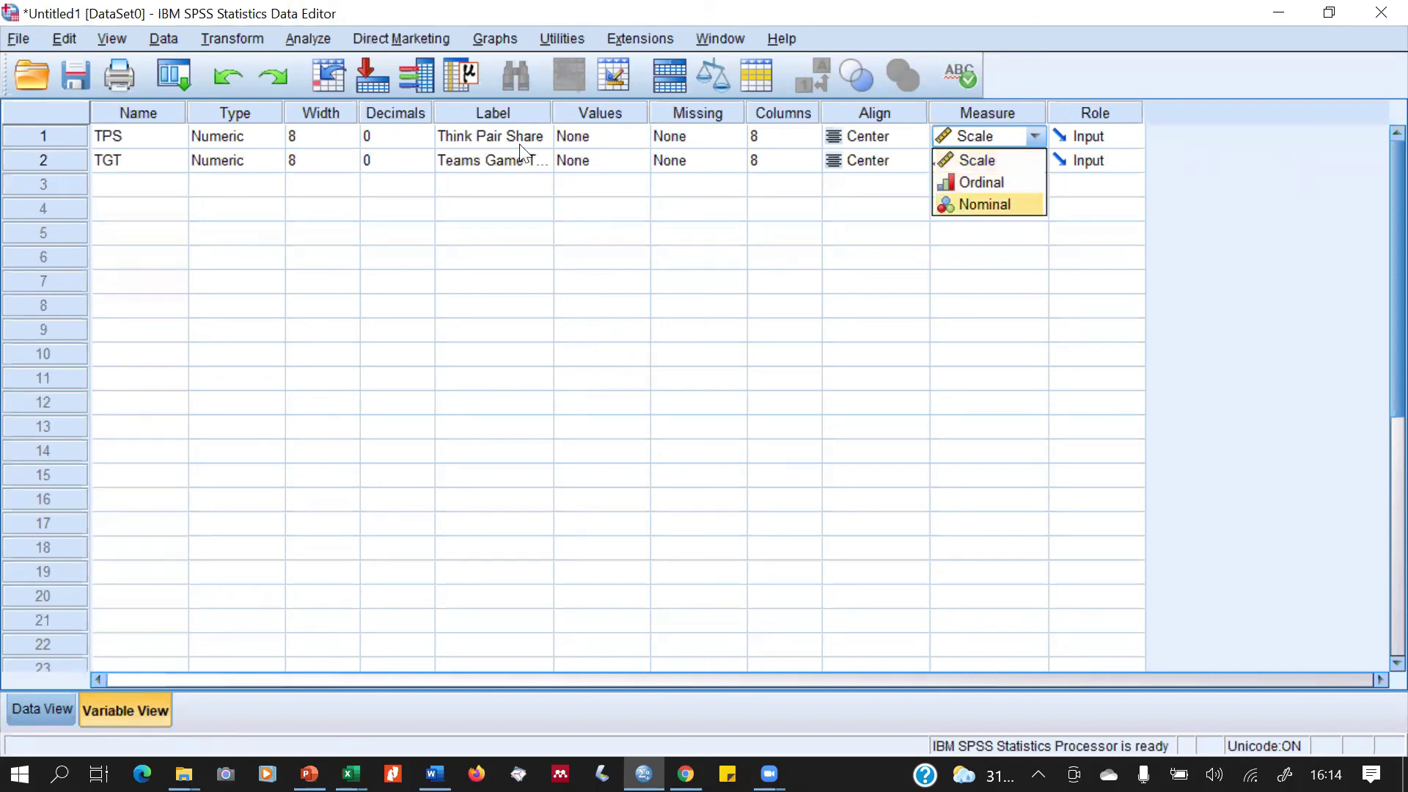
click(507, 118)
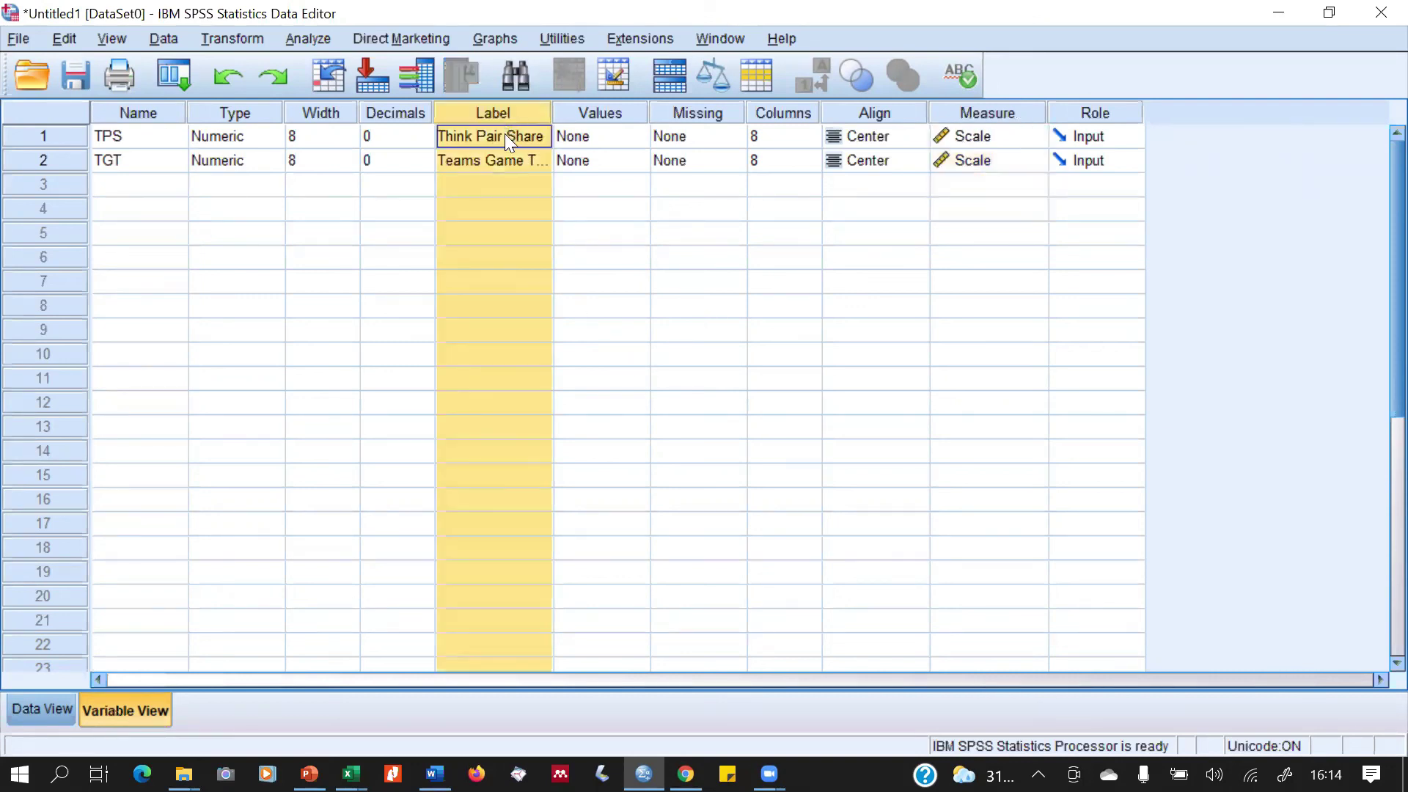
click(504, 133)
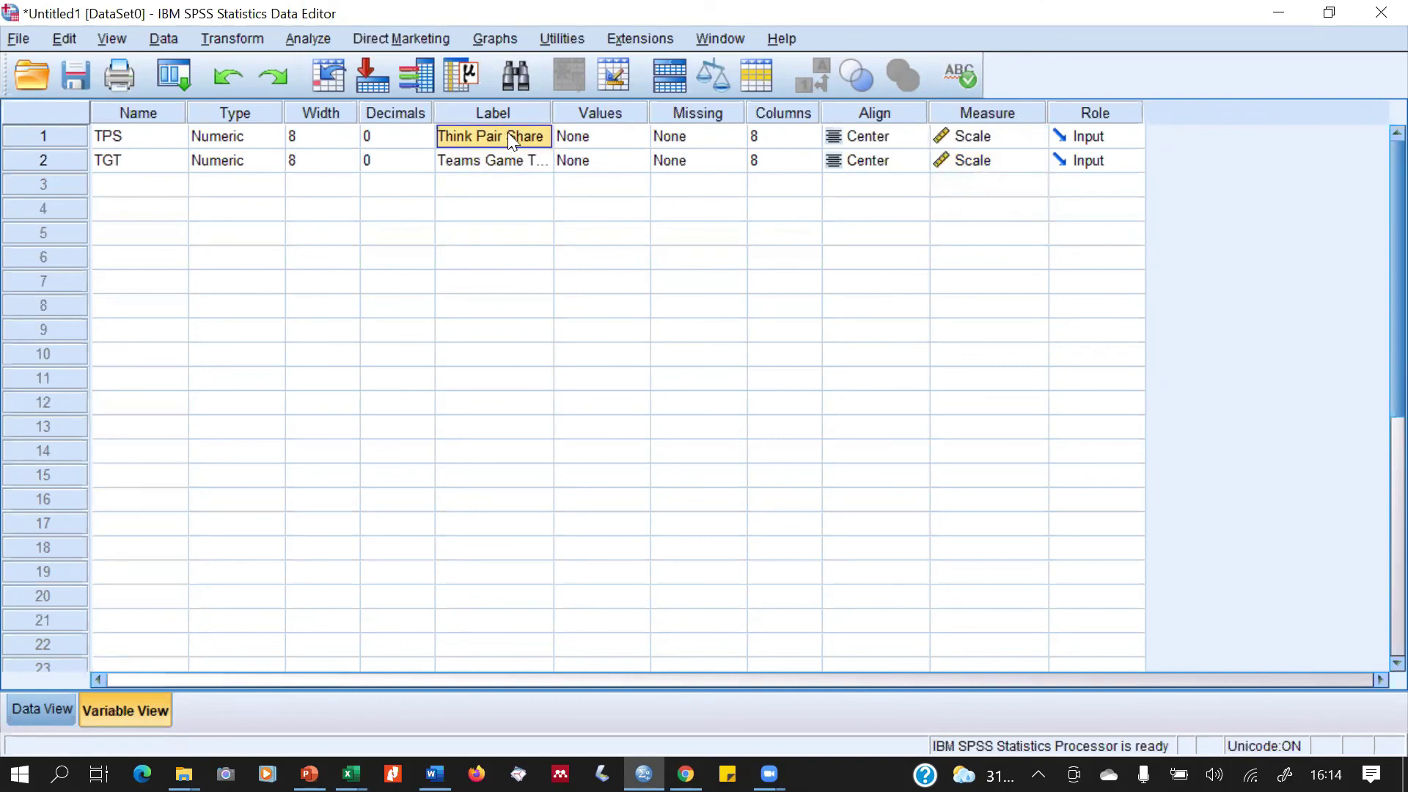
click(508, 134)
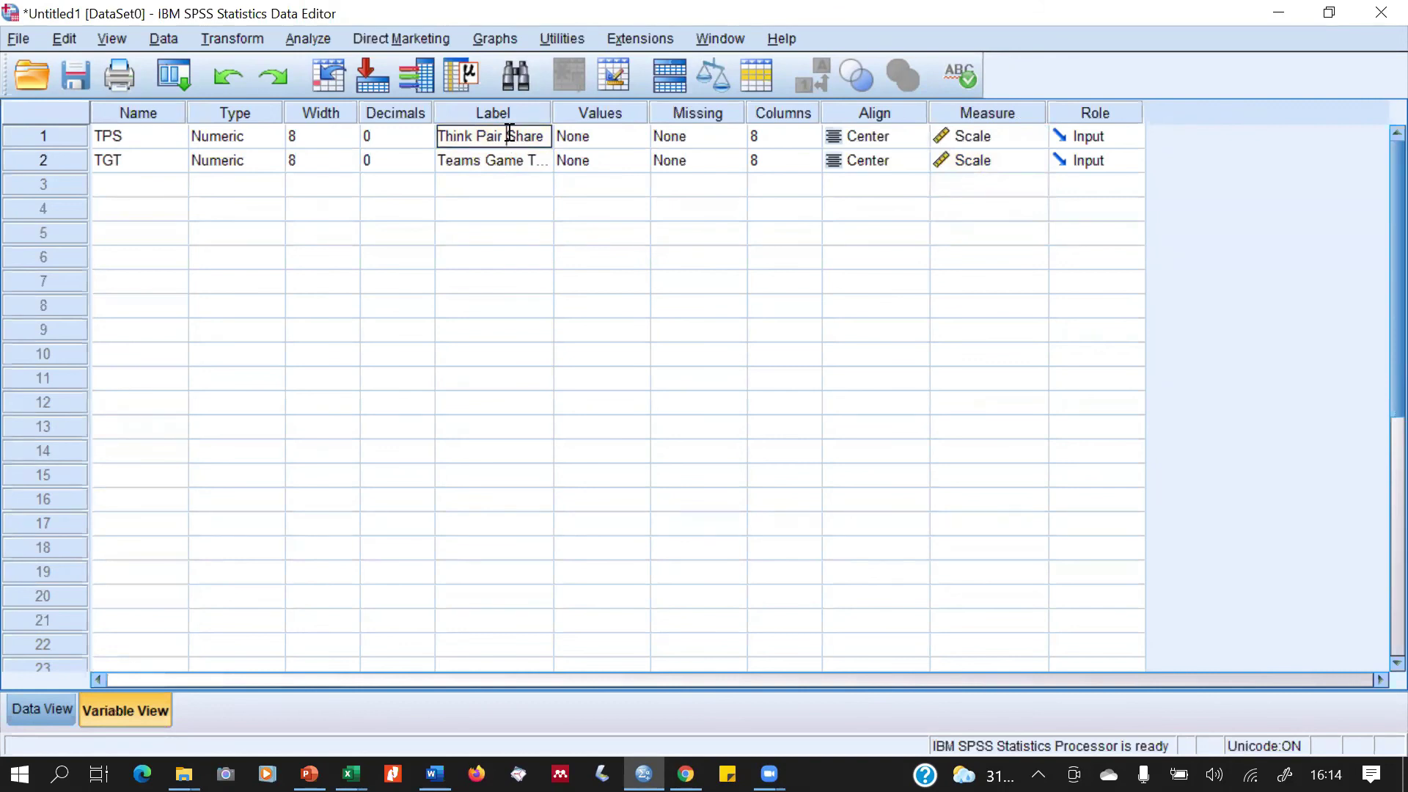
click(533, 166)
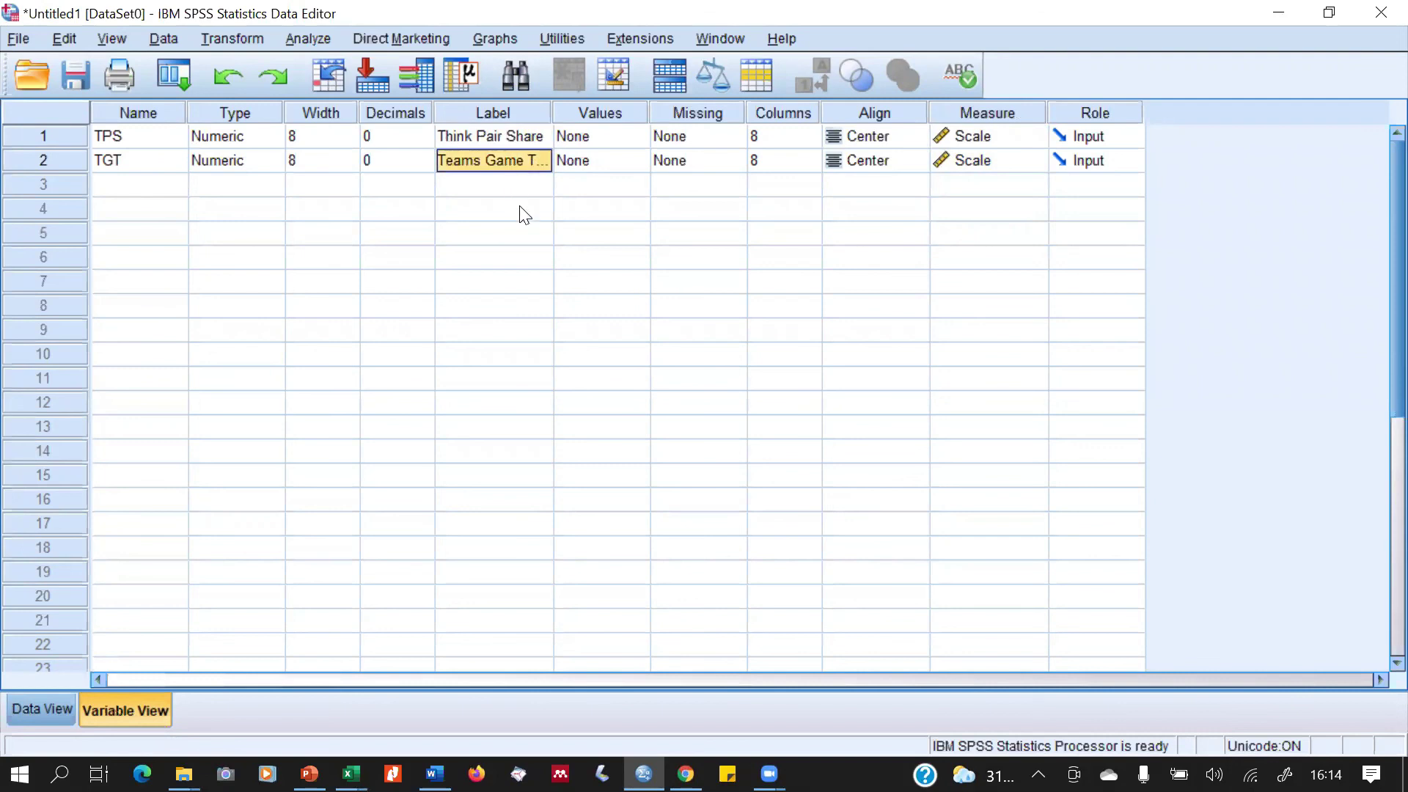
double_click(525, 161)
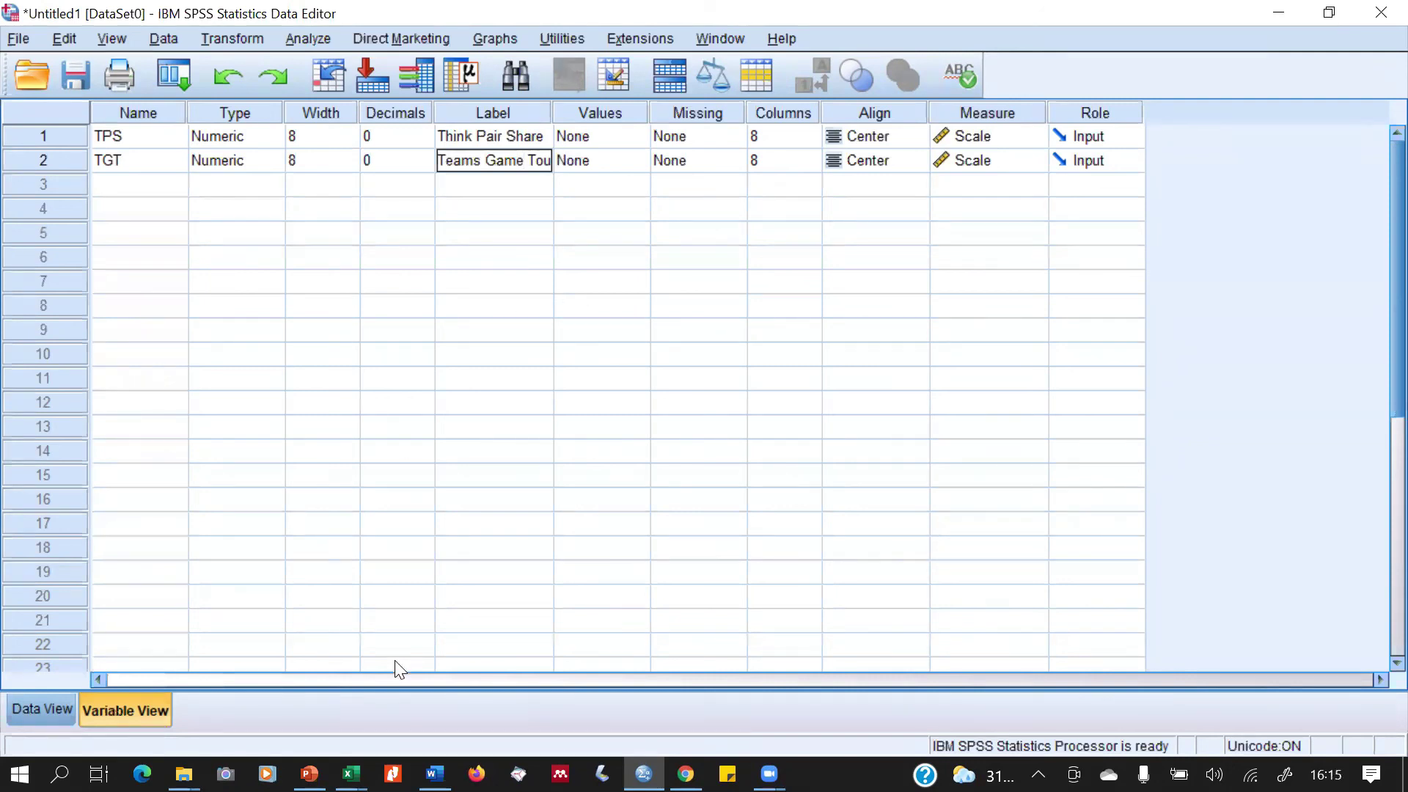
key(alt+Tab)
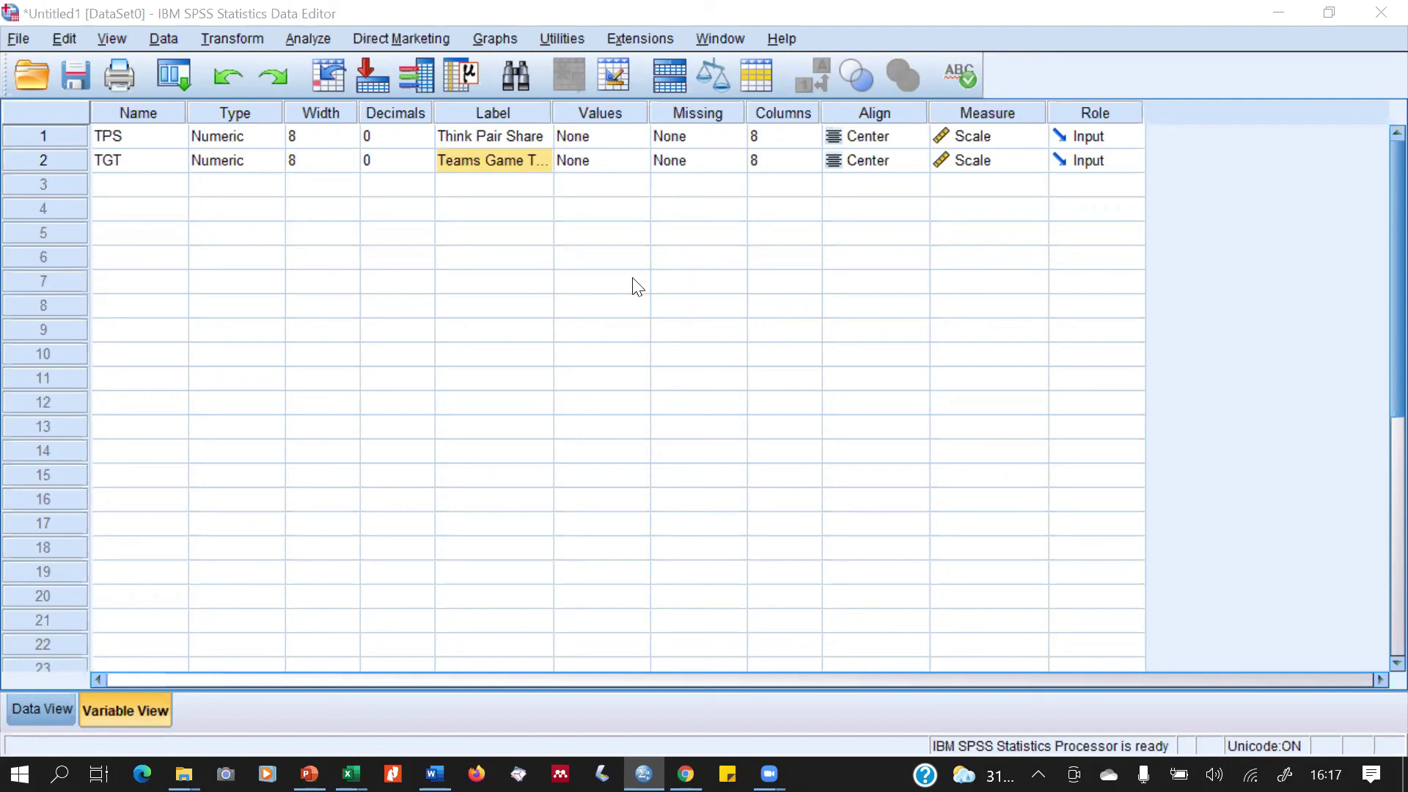
double_click(528, 159)
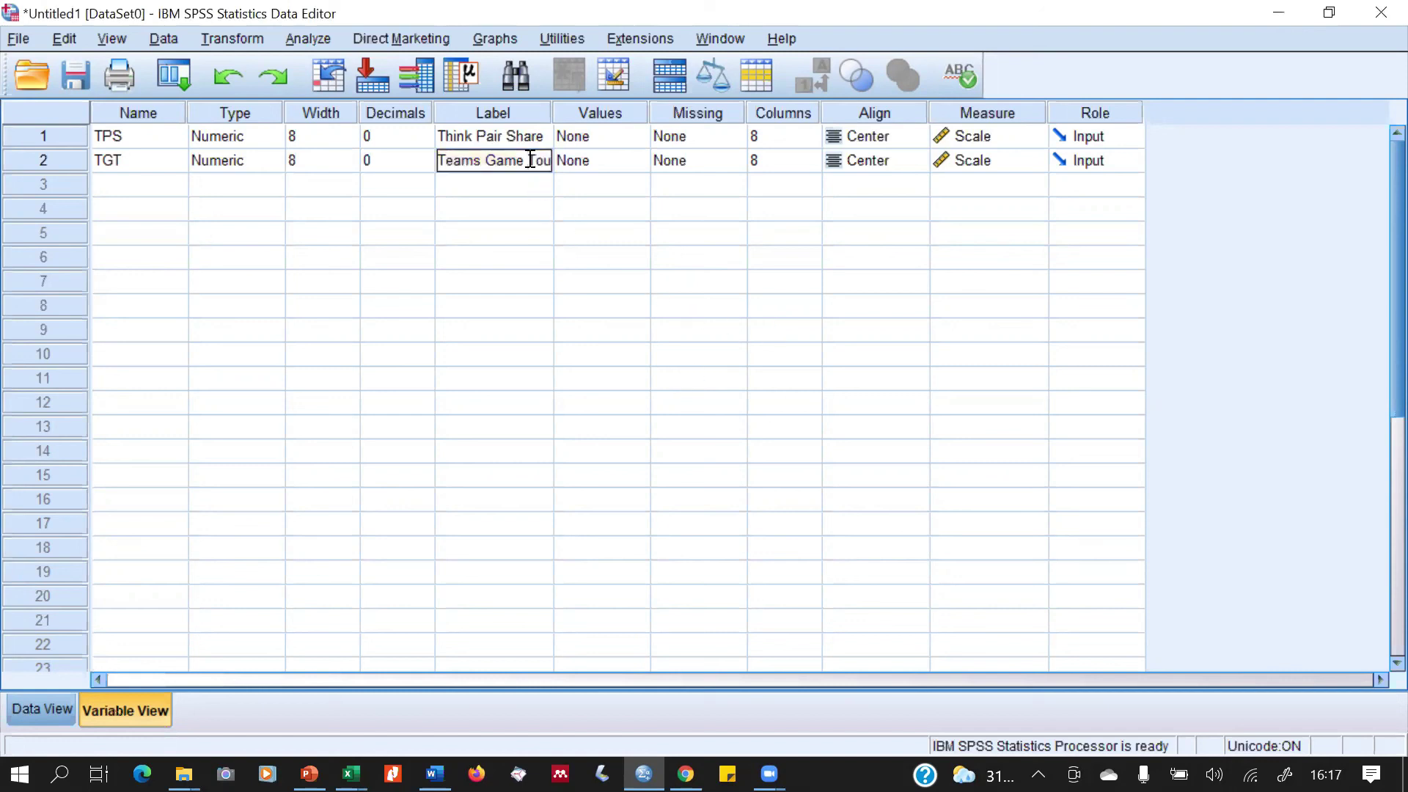